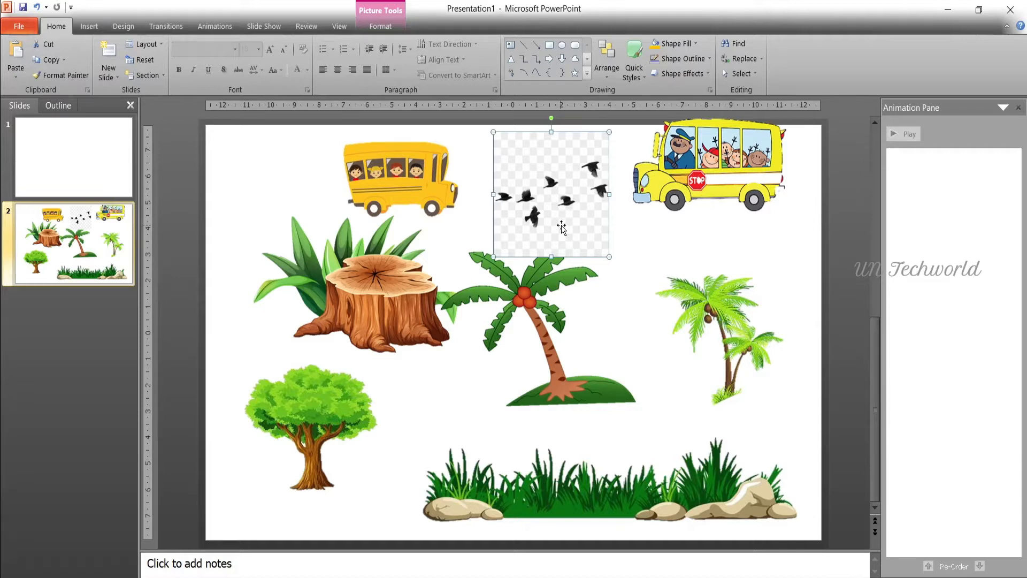
- Shift the birds picture slightly, start Remove Background on it, and extend the background removal frame over the whole picture
mouse_move(558, 225)
left_mouse_down()
mouse_move(537, 323)
mouse_move(534, 260)
mouse_move(555, 236)
left_mouse_up()
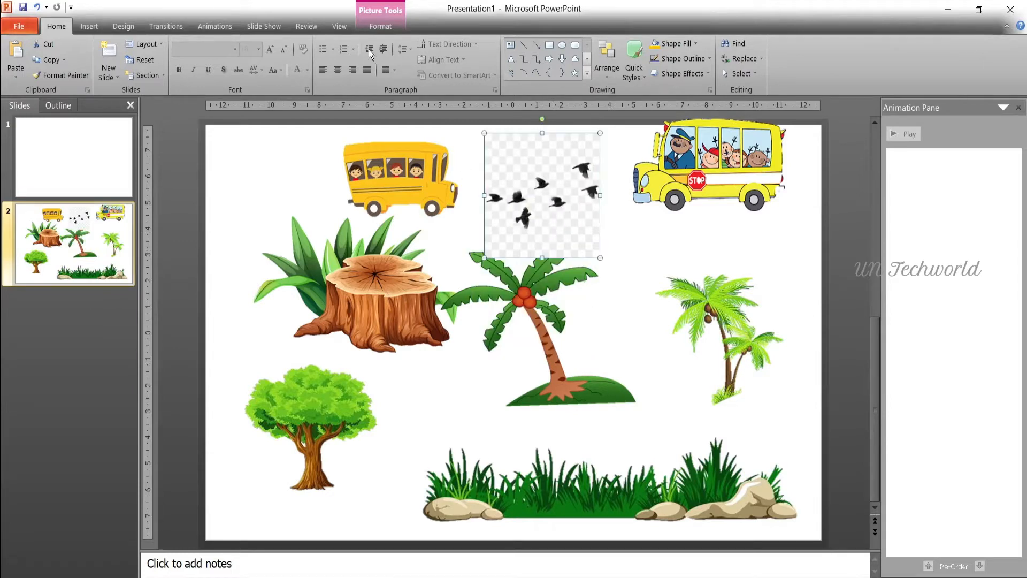
left_click(384, 26)
left_click(27, 73)
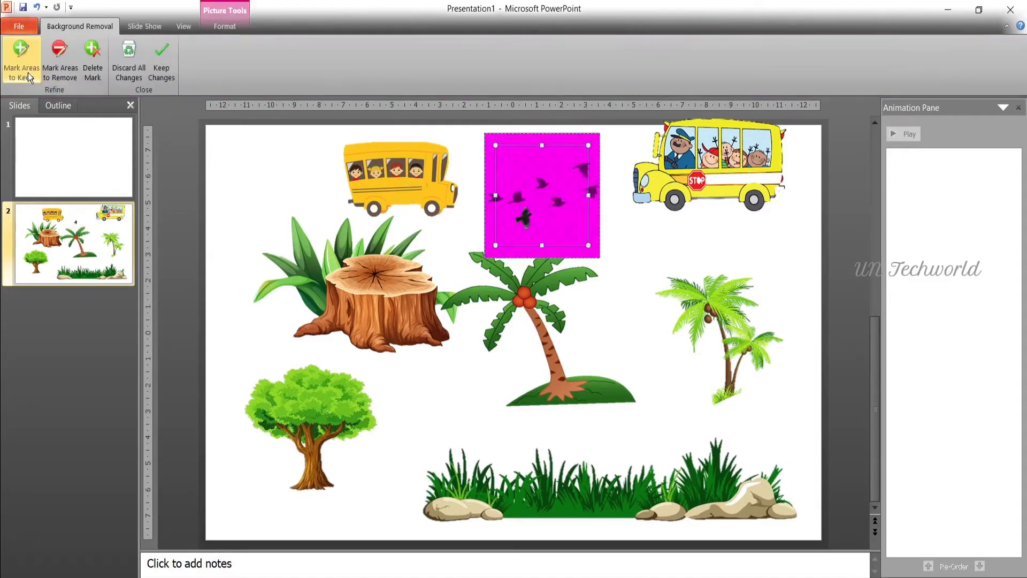
left_click_drag(495, 244, 484, 256)
left_click_drag(590, 146, 605, 133)
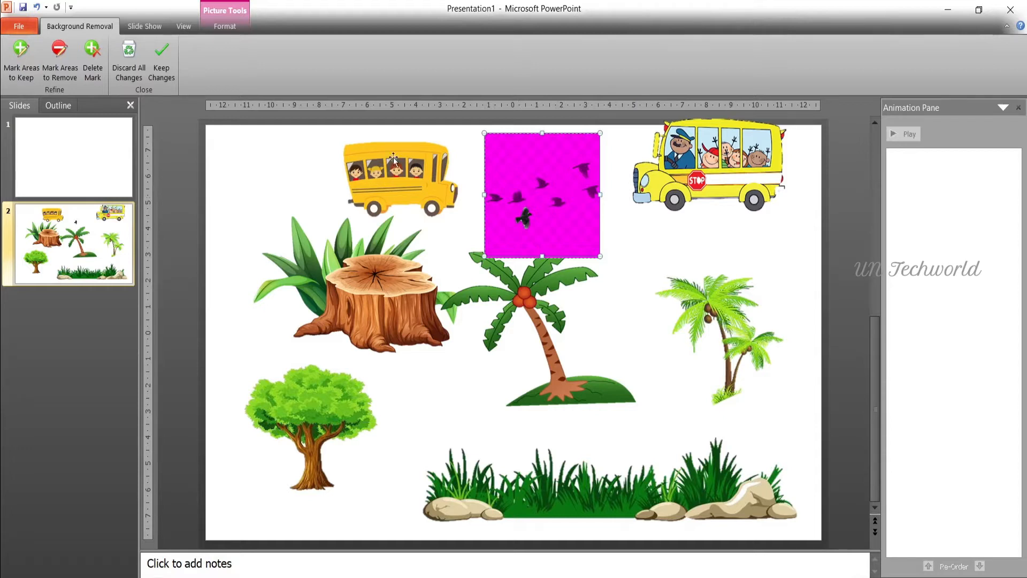
- Mark the six birds that are still covered as areas to keep and apply the background removal
left_click(16, 75)
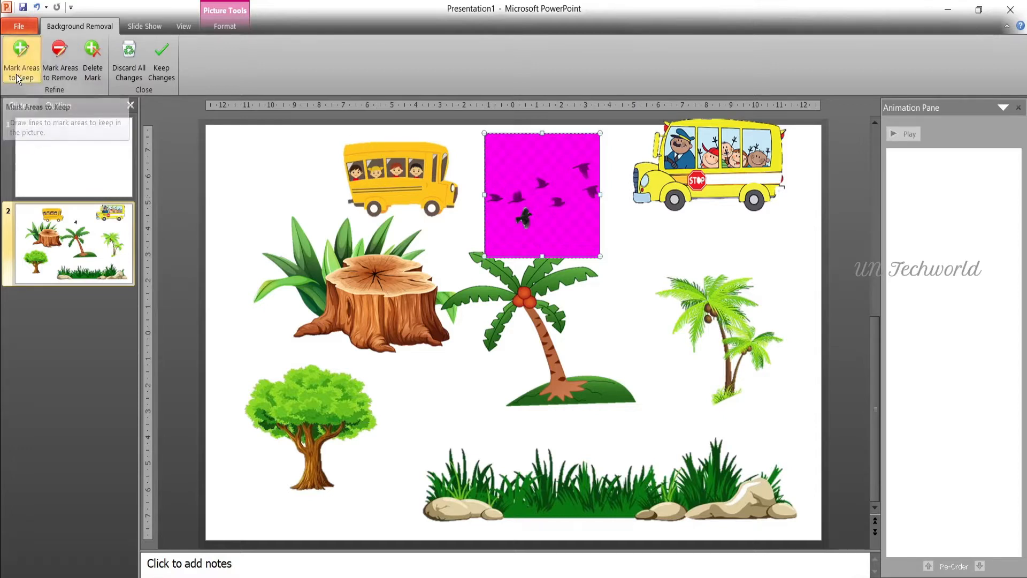
left_click(496, 198)
left_click(517, 197)
left_click(546, 182)
left_click(587, 169)
left_click(595, 190)
left_click(561, 206)
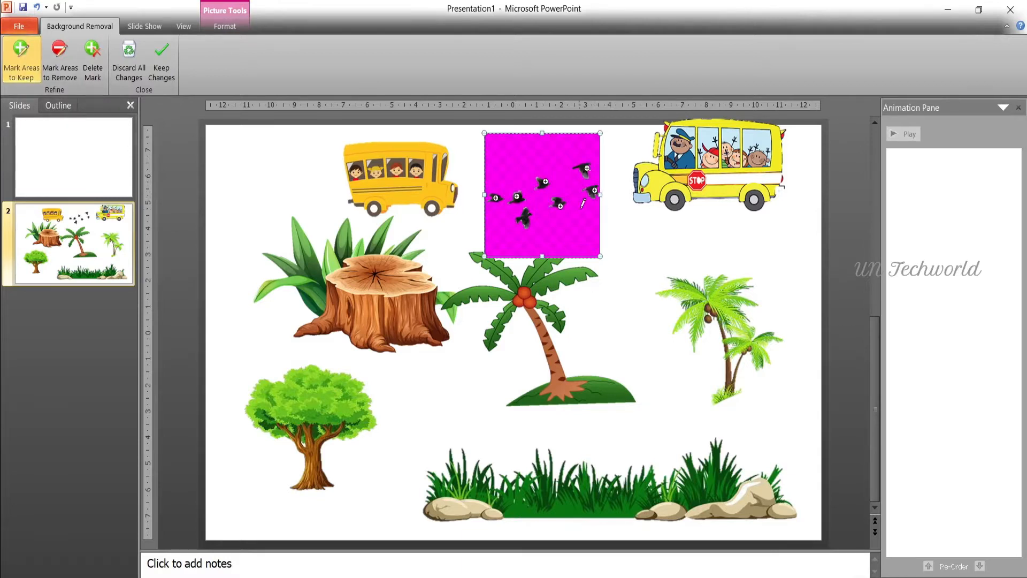
left_click(168, 79)
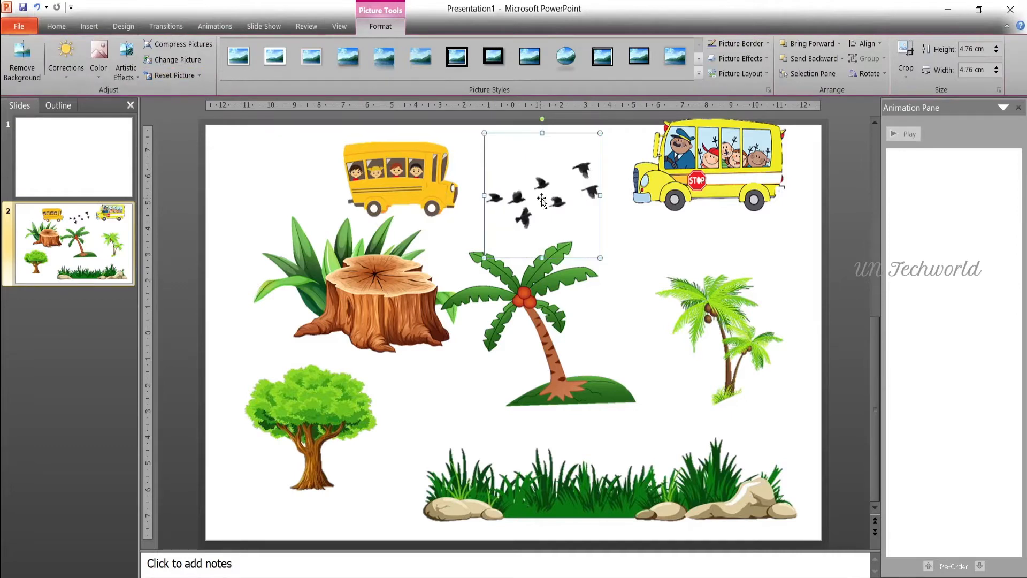
- Delete the title and content placeholders from slide 1
left_click(103, 127)
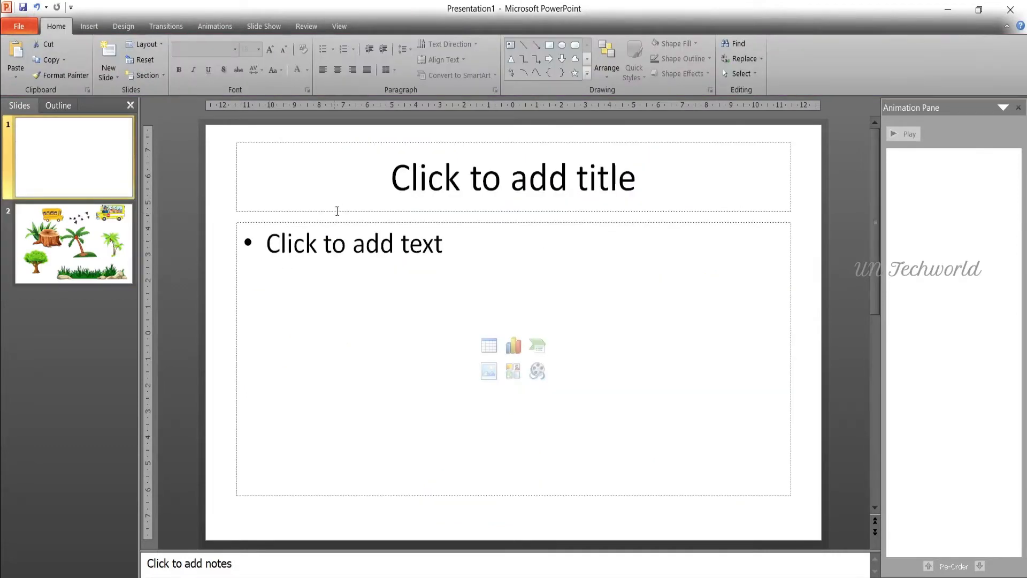
left_click(340, 209)
left_click(339, 211)
key("Delete")
left_click(337, 222)
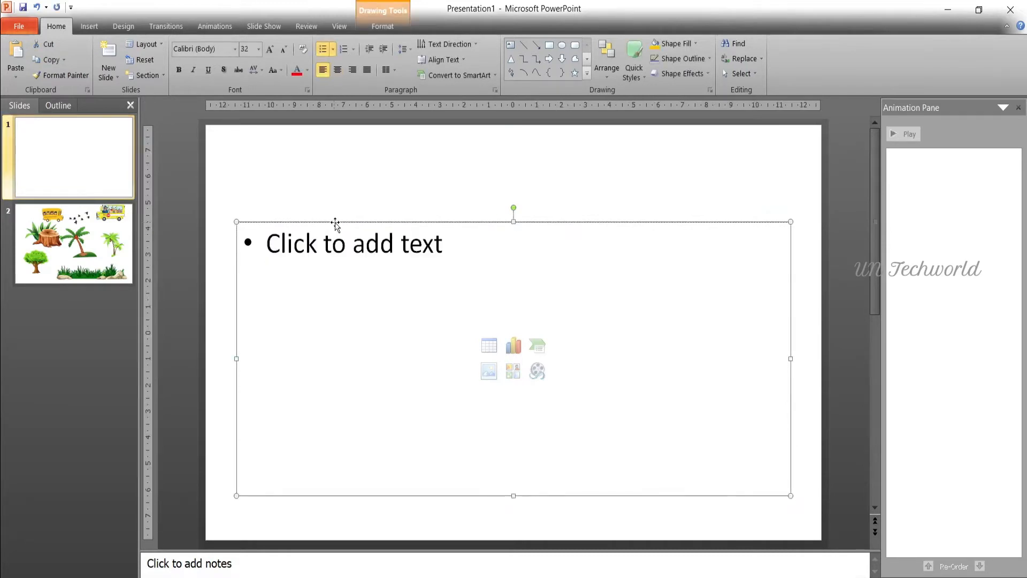
key("Delete")
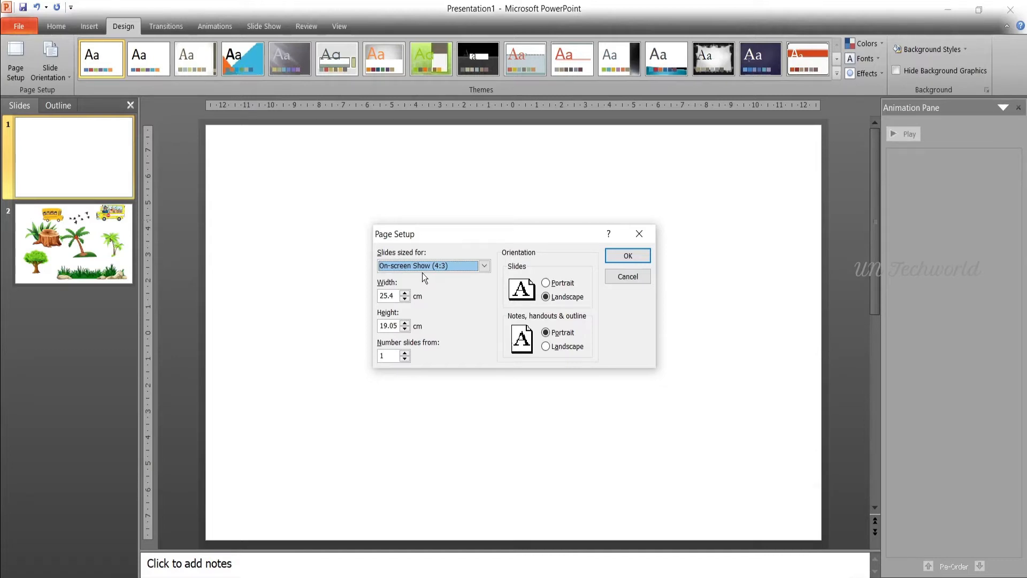
- Choose another slide size in the page setup in place of On-screen Show (4:3) and apply it
left_click(424, 266)
left_click(429, 296)
left_click(636, 256)
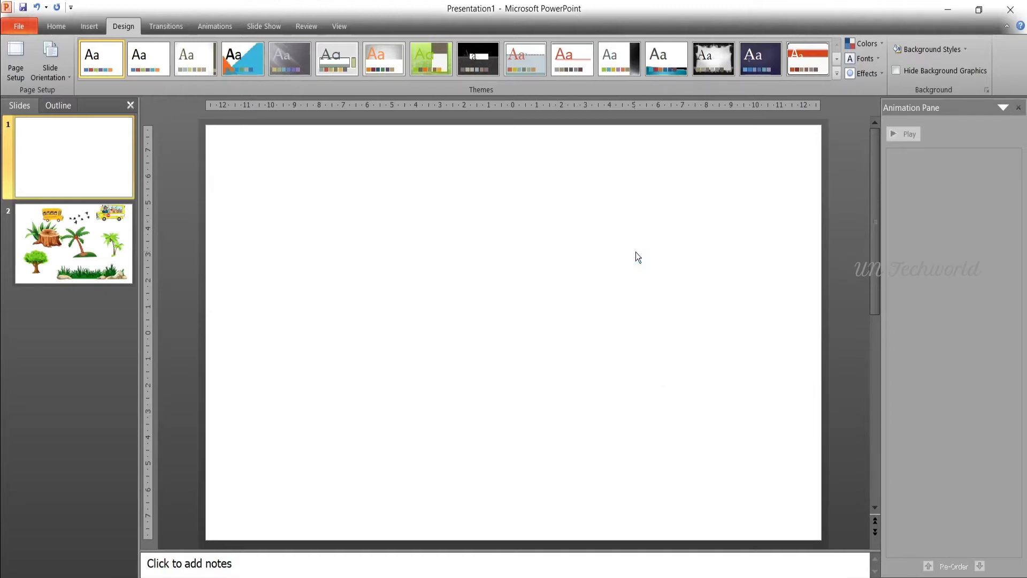
- Draw a rectangle about 25.4 cm wide and 9.74 cm high across the upper part of slide 1 and remove its outline
left_click(90, 27)
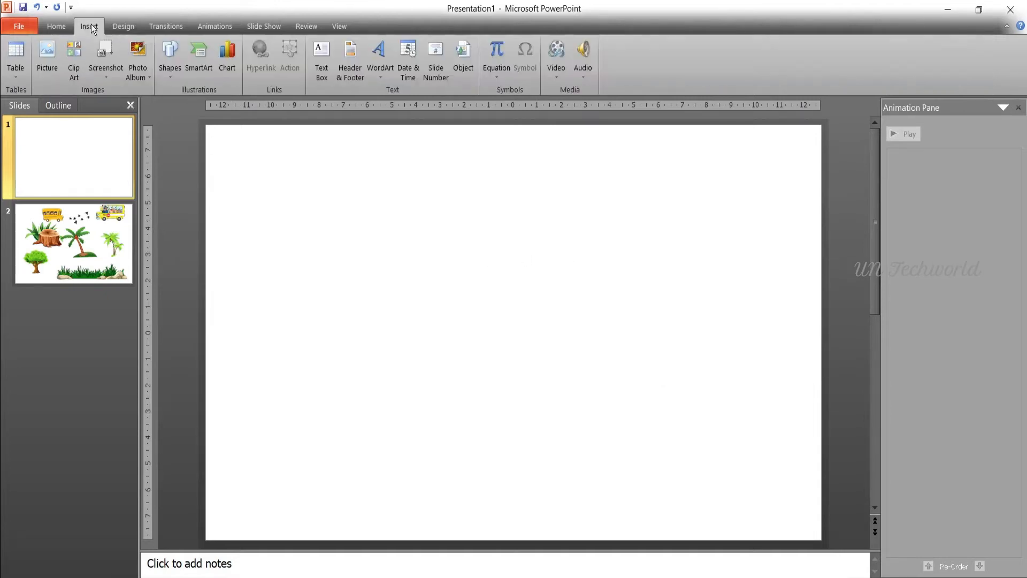
left_click(170, 69)
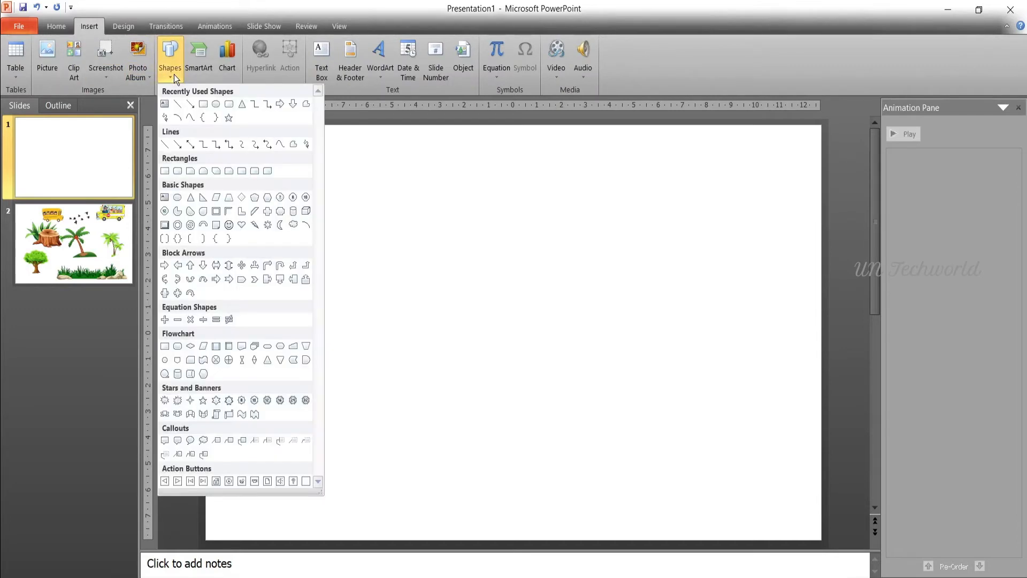
left_click(204, 105)
mouse_move(206, 125)
left_mouse_down()
mouse_move(350, 330)
mouse_move(822, 379)
left_mouse_up()
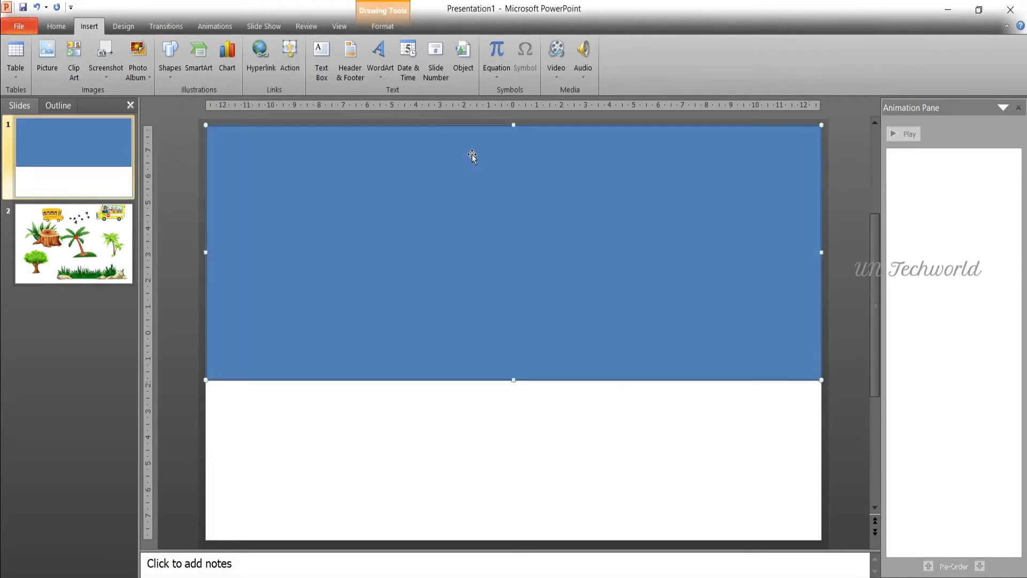
left_click(390, 30)
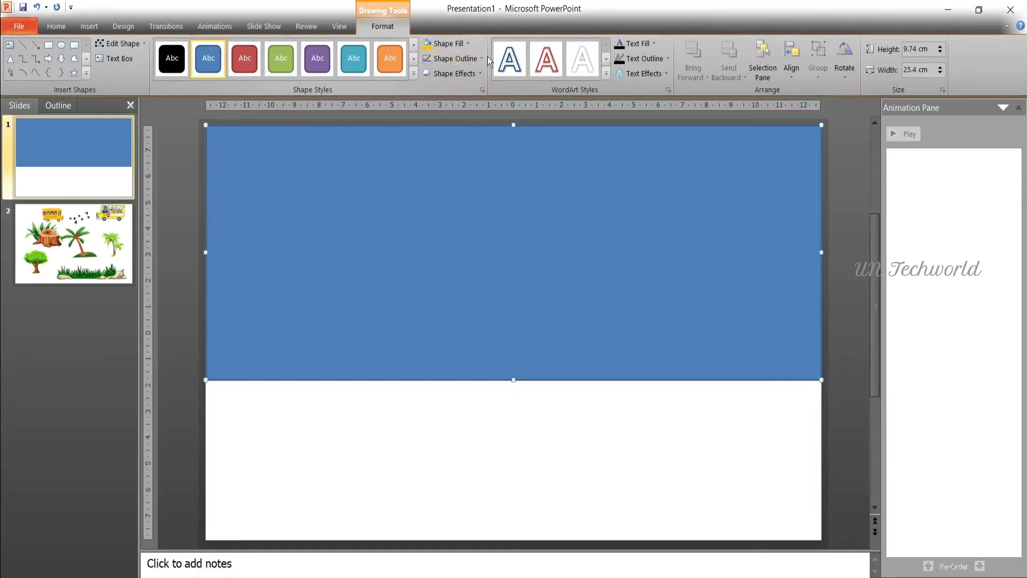
left_click(471, 57)
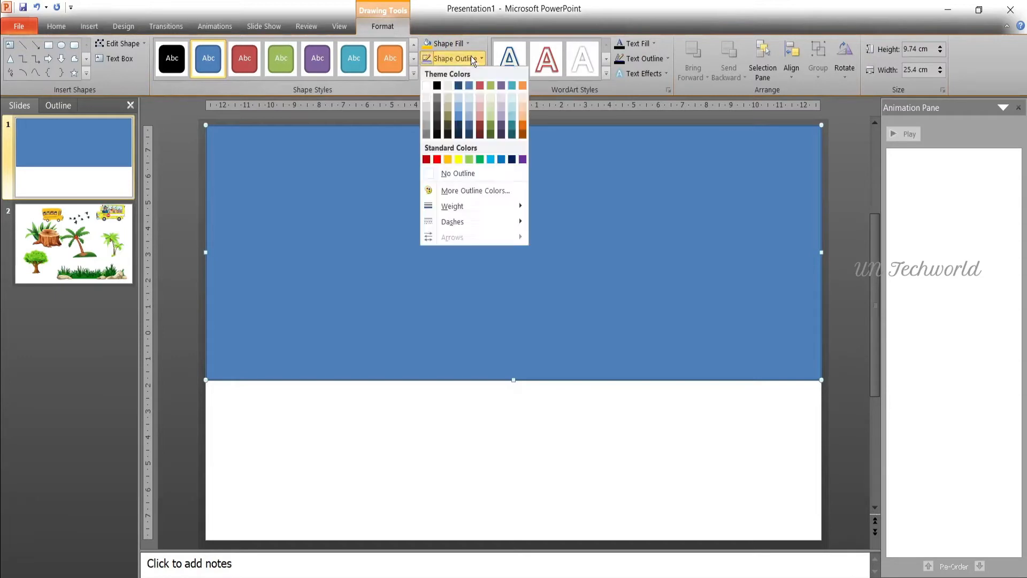
left_click(461, 173)
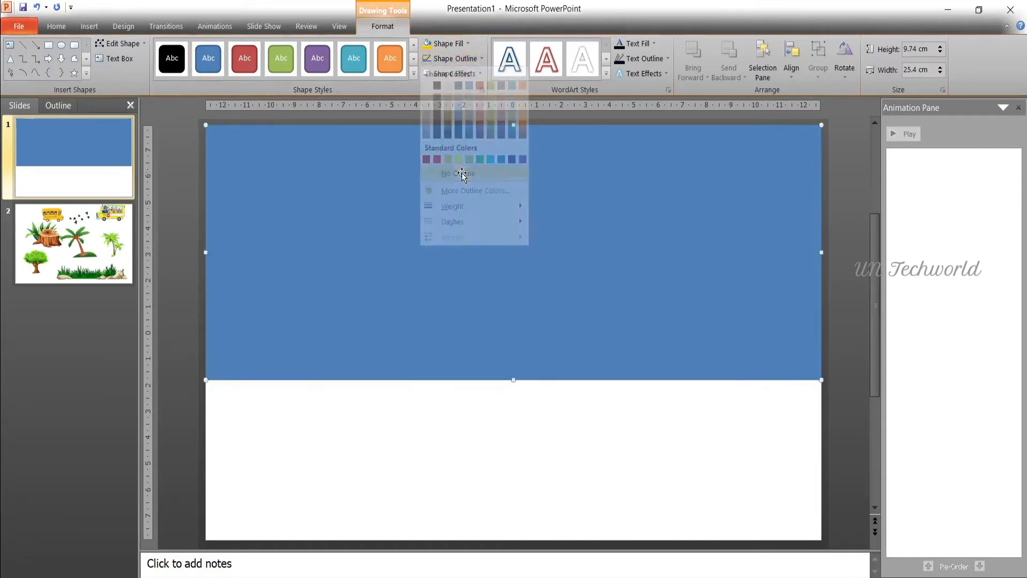
- Fill the rectangle with a linear gradient running from yellow at the top through orange and red to a dark lower edge
left_click(468, 43)
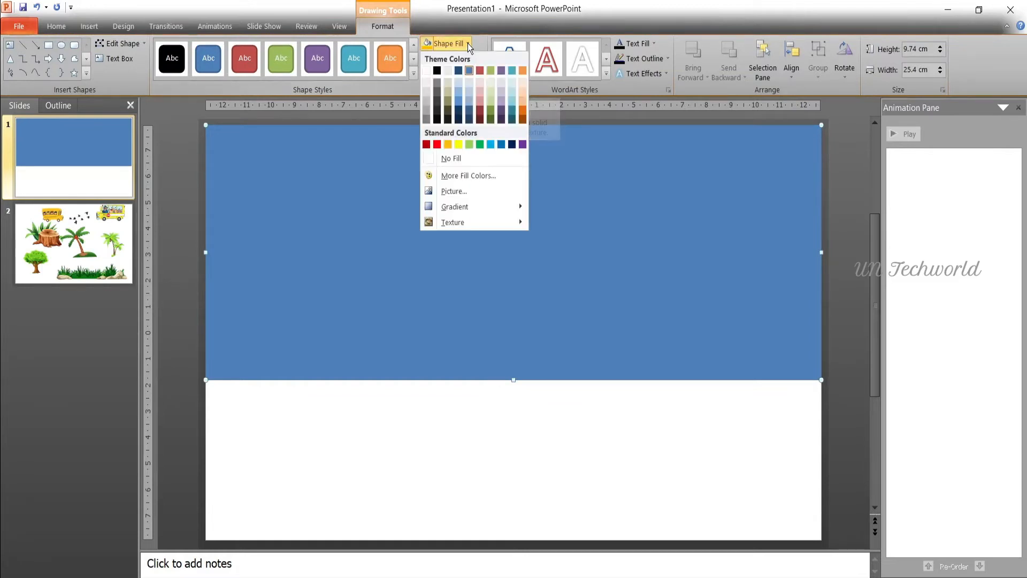
mouse_move(455, 212)
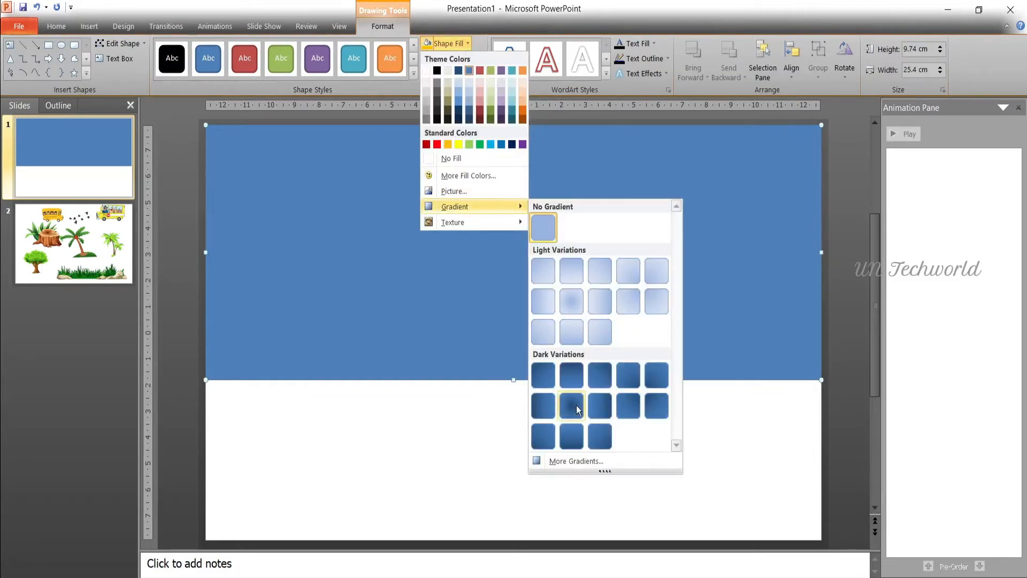
left_click(576, 461)
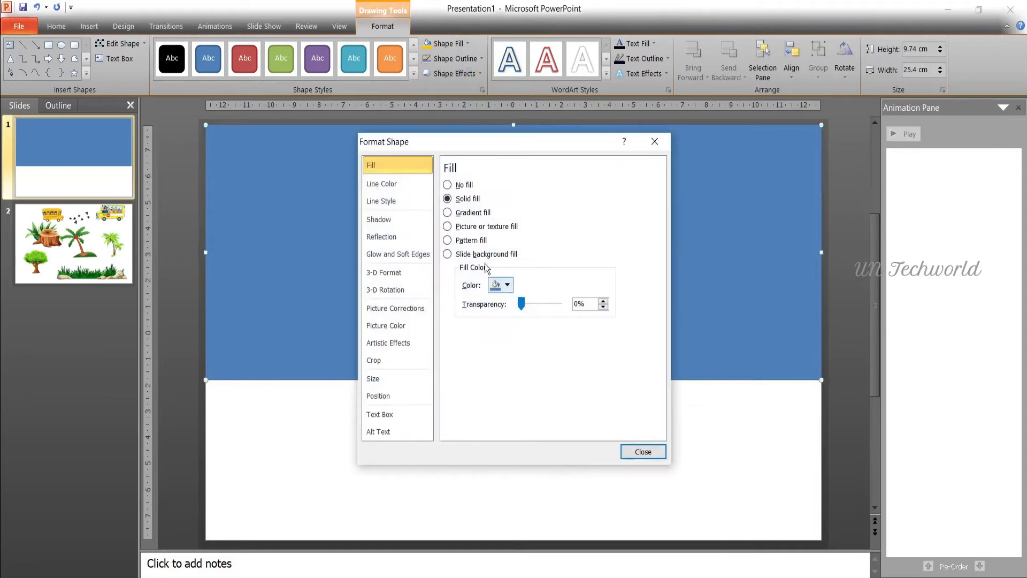
left_click(465, 215)
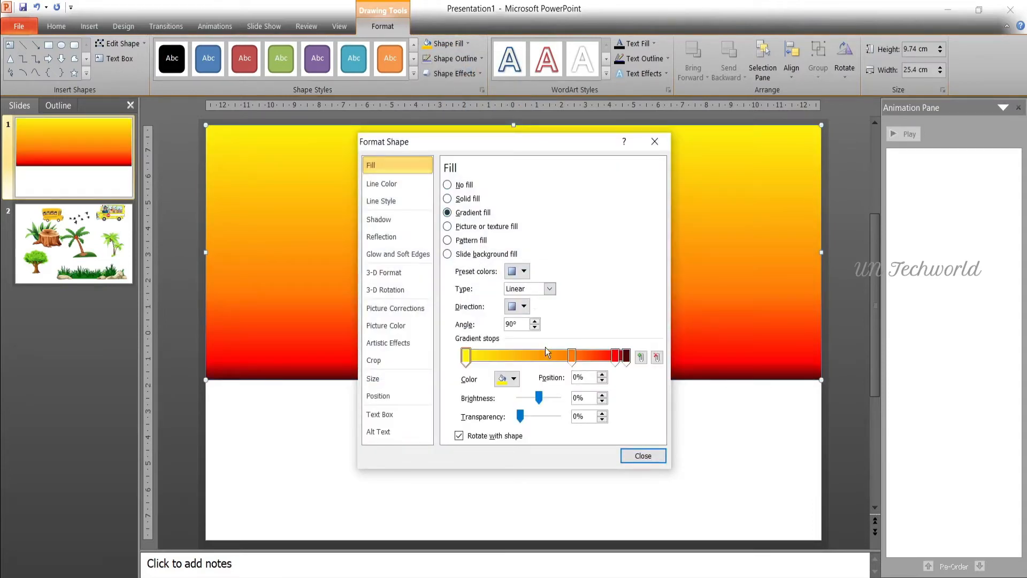
left_click(522, 271)
left_click(603, 335)
left_click_drag(579, 357, 617, 358)
left_click(643, 456)
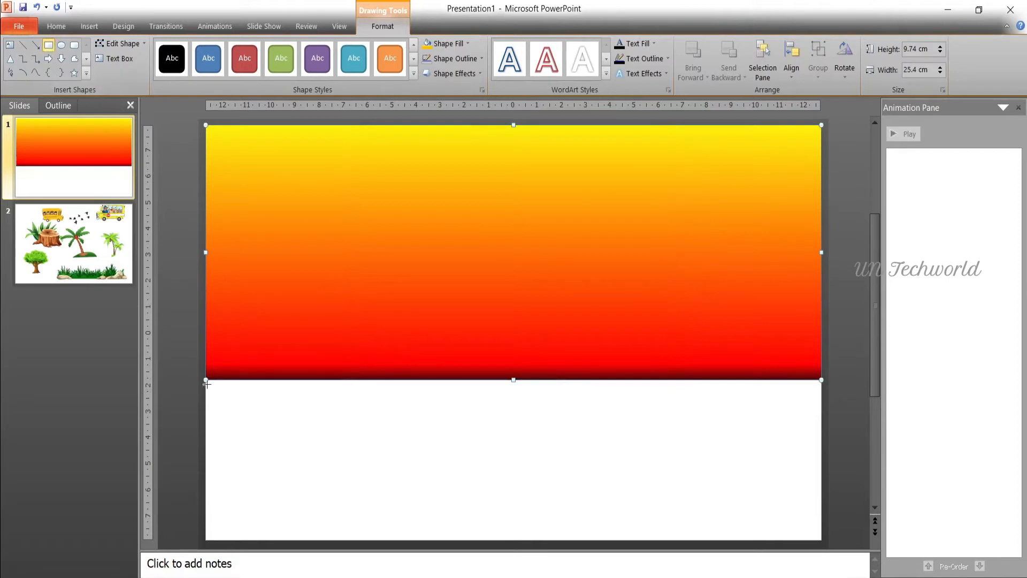
- Draw a full-width rectangle about 4 cm high directly below the gradient rectangle and fill it with green
left_click_drag(206, 382, 821, 484)
left_click(449, 43)
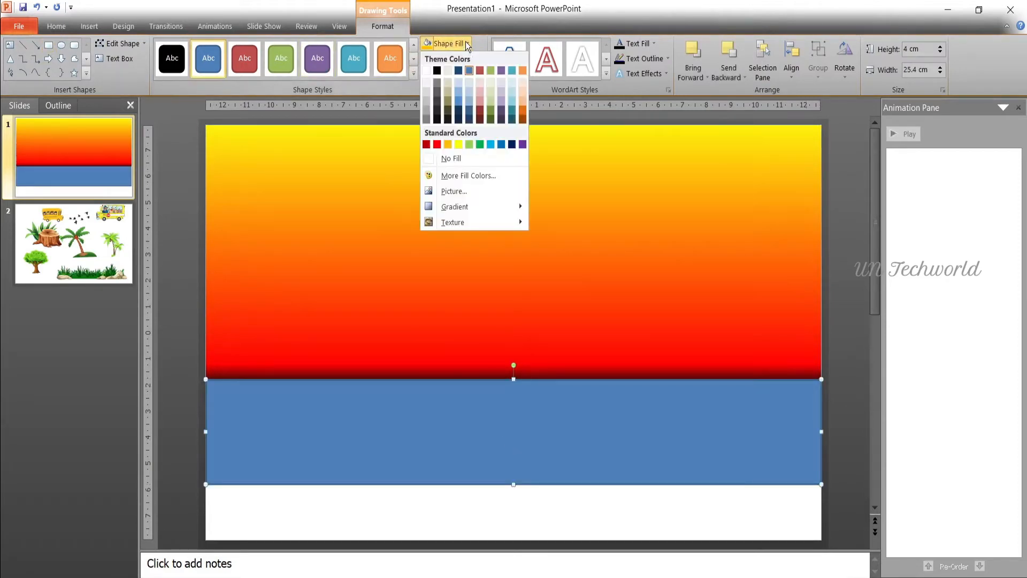
left_click(479, 144)
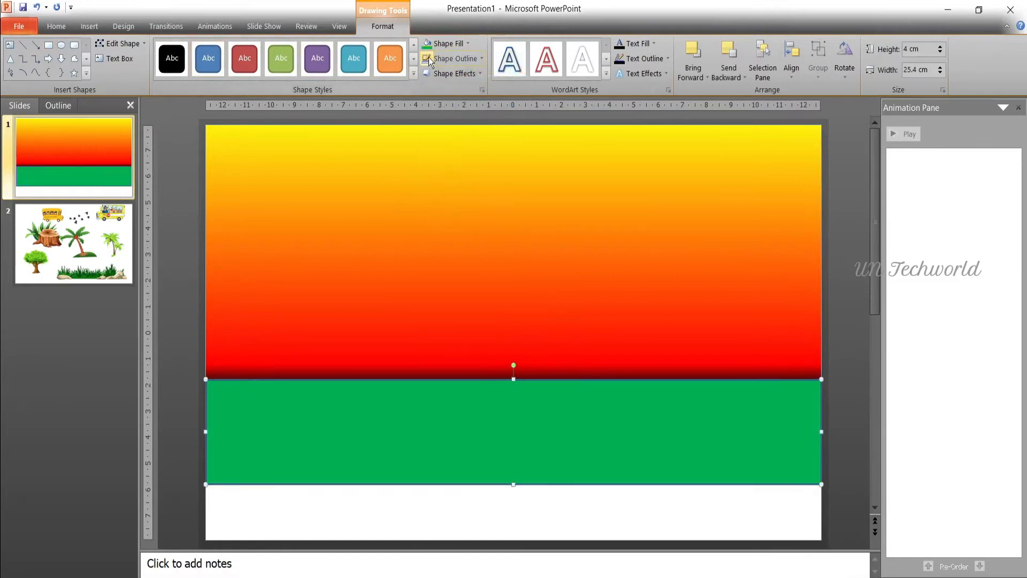
- Draw a full-width black rectangle about 2.14 cm high below the green one, down to the slide's bottom edge
left_click(48, 45)
left_click_drag(212, 485, 723, 542)
left_click_drag(723, 542, 821, 540)
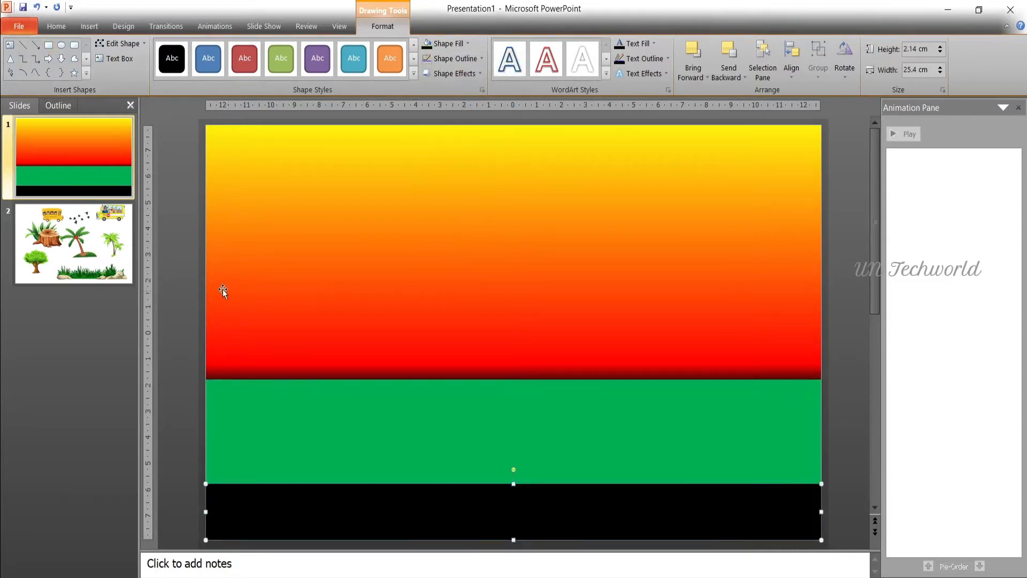
- Draw an oval about 3.8 cm wide and 4.67 cm high over the left part of the green and black strips and fill it with orange
left_click(61, 45)
left_click_drag(286, 390, 378, 512)
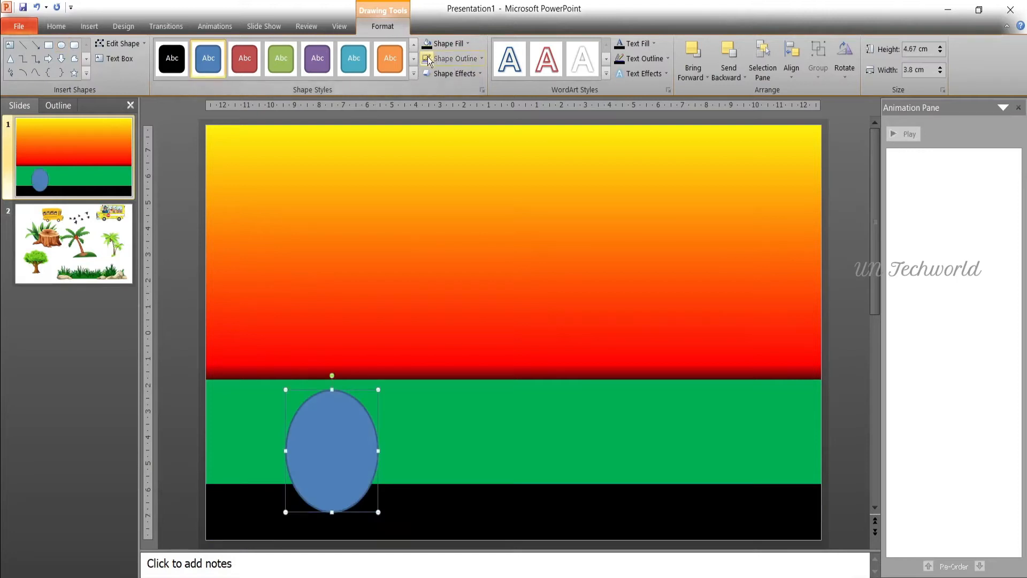
left_click(468, 43)
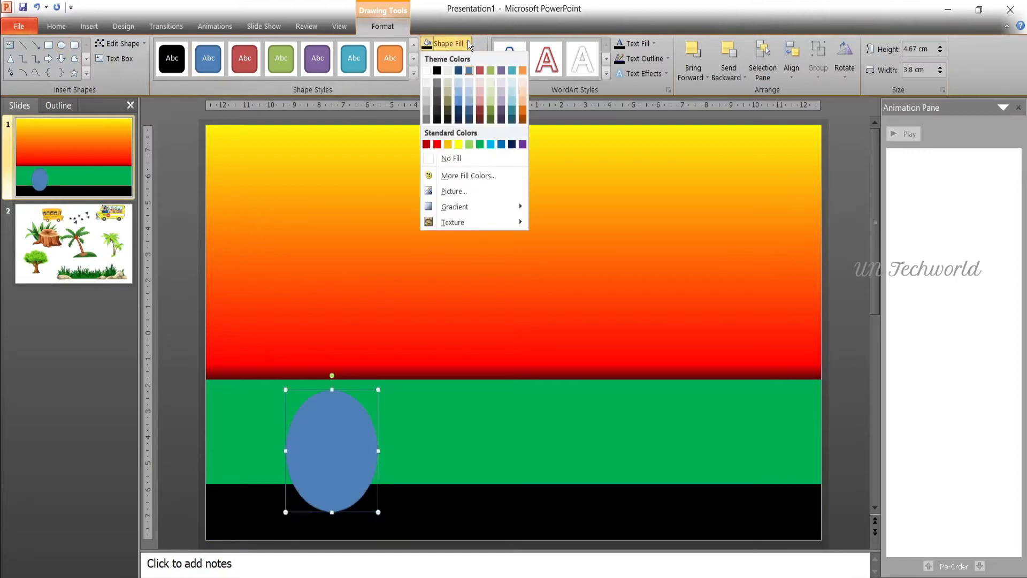
left_click(448, 144)
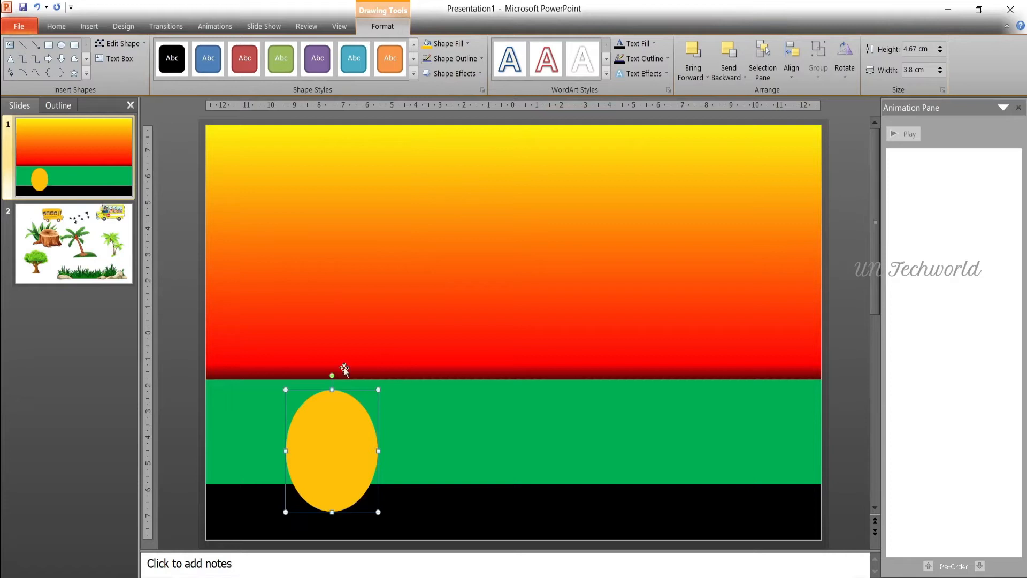
- Add an Up motion path to the orange oval and extend its end point beyond the slide's top edge, slanting slightly right
left_click(217, 32)
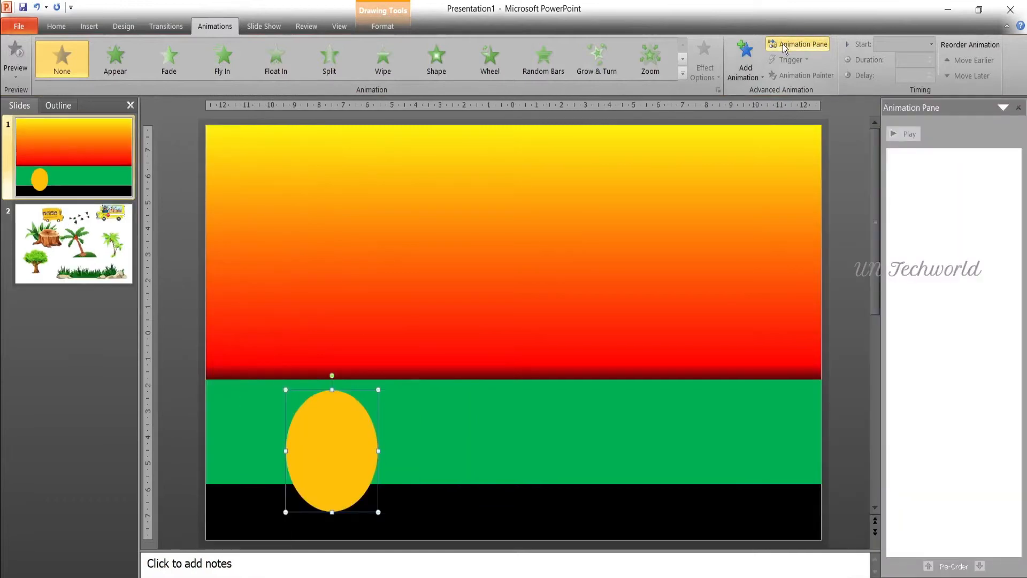
left_click(746, 59)
scroll(872, 359, "down", 3)
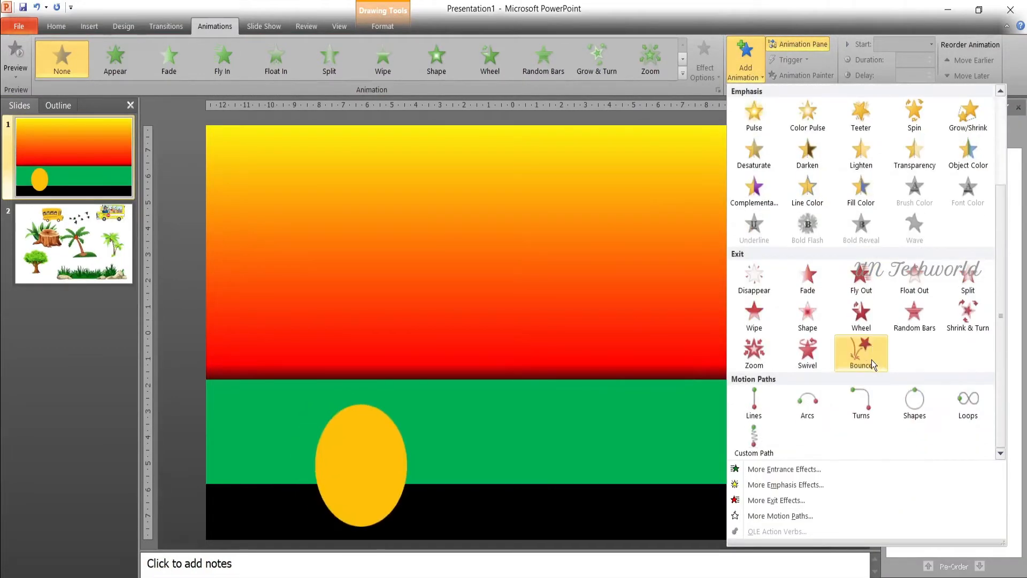
left_click(782, 516)
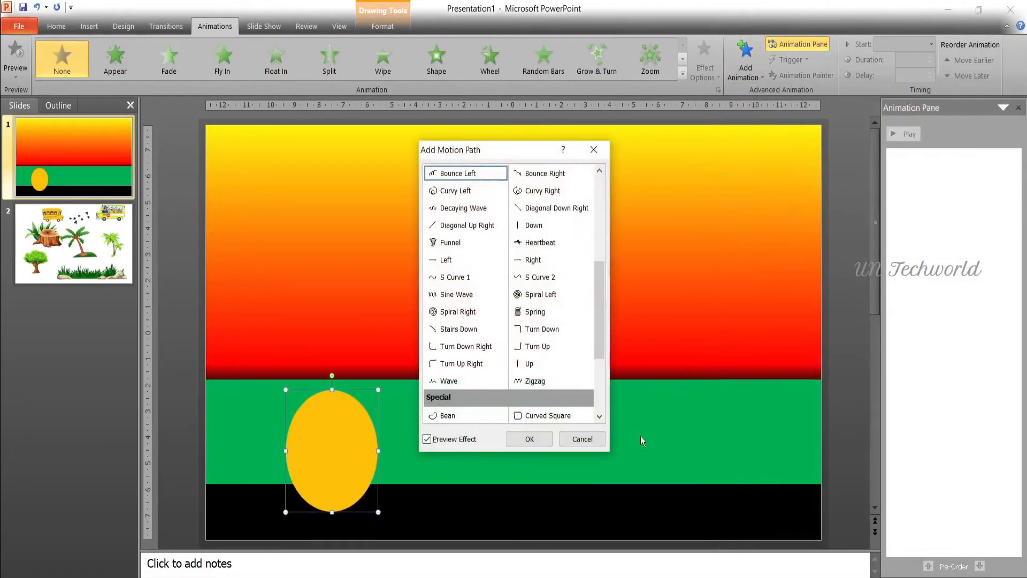
left_click(528, 364)
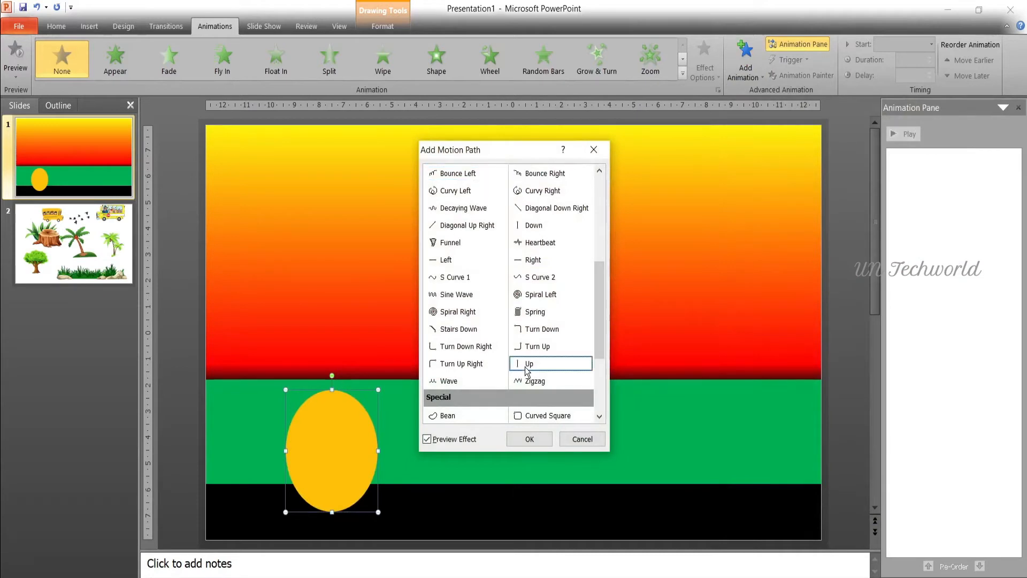
left_click(535, 439)
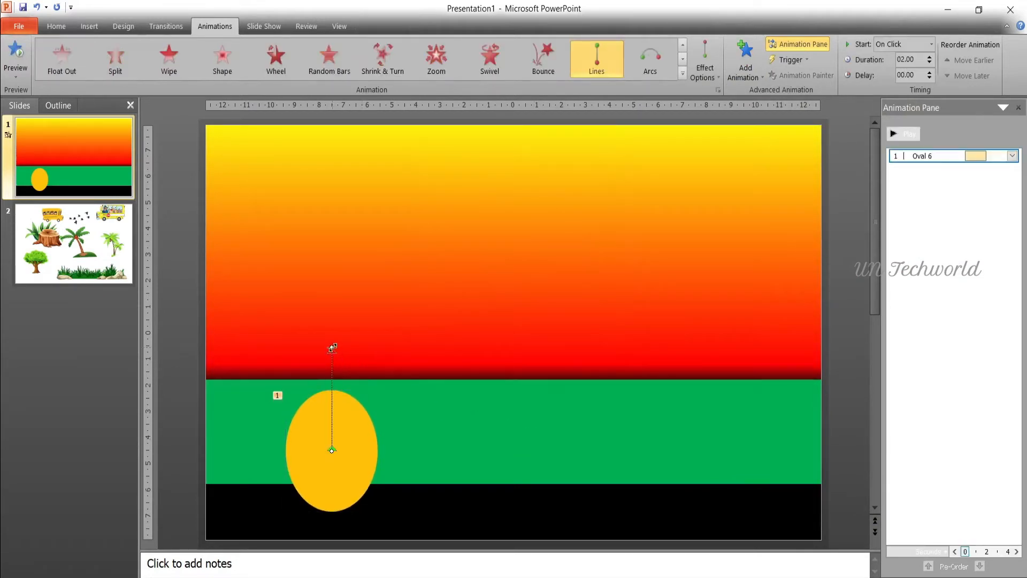
left_click_drag(333, 348, 409, 34)
- Set the orange oval's motion path duration to 5 seconds (Very Slow) and play the animation
left_click(1012, 156)
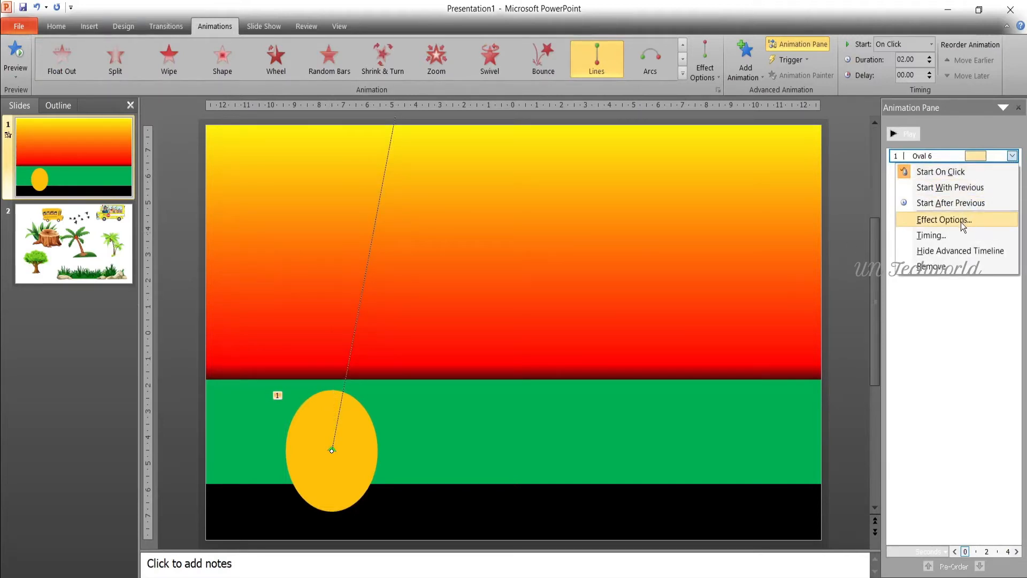
left_click(944, 220)
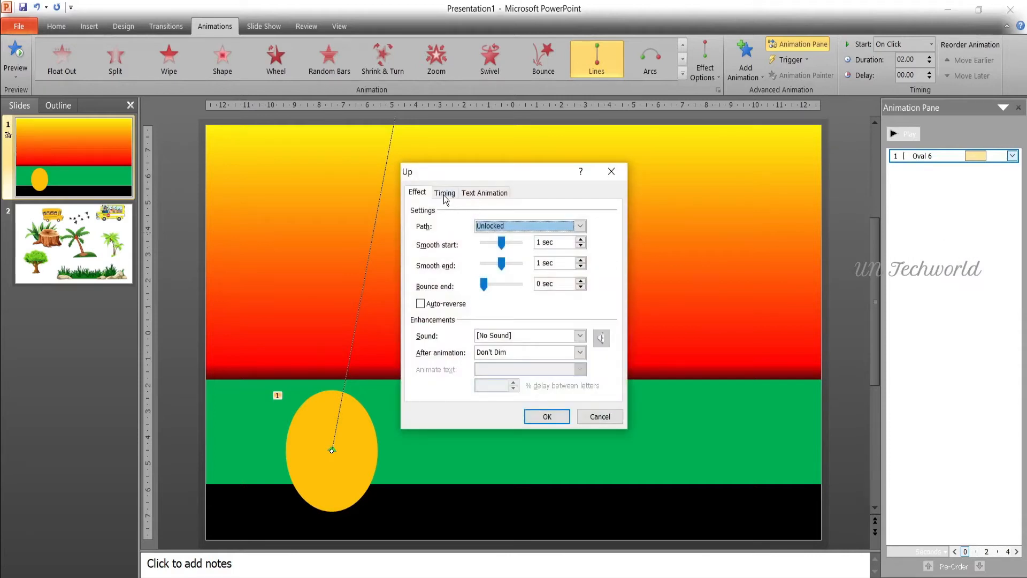
left_click(450, 194)
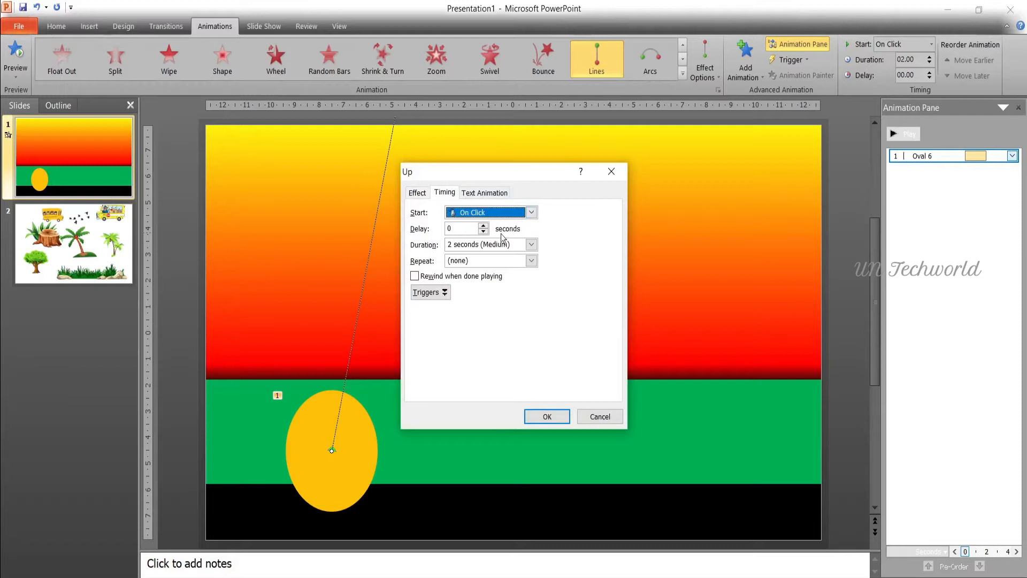
left_click(531, 247)
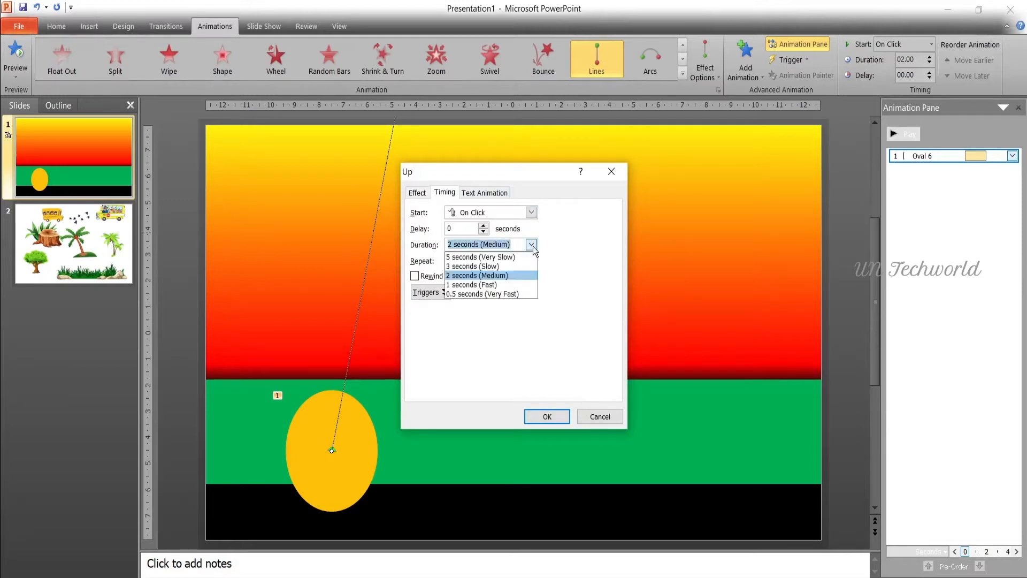
left_click(506, 258)
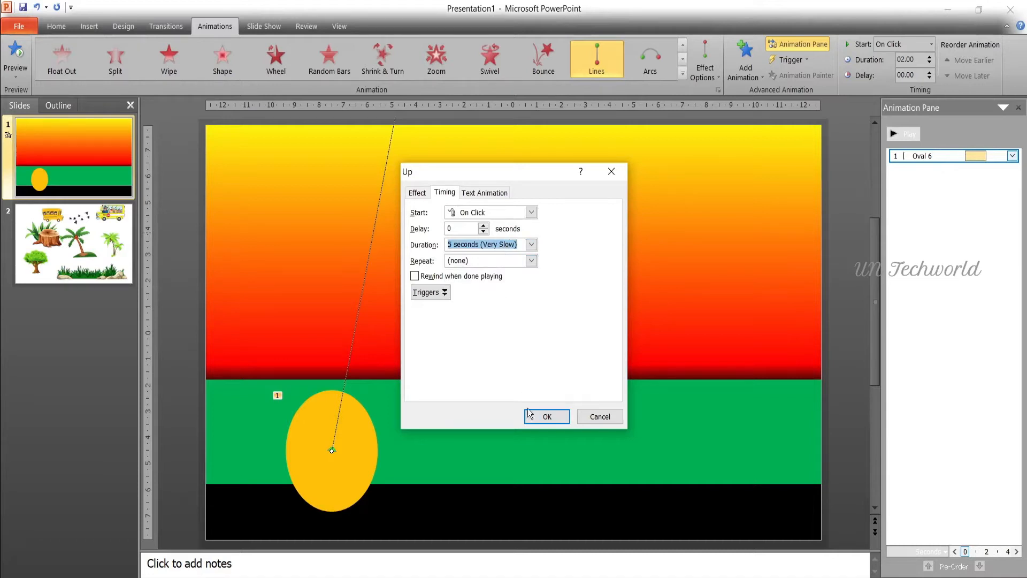
left_click(547, 418)
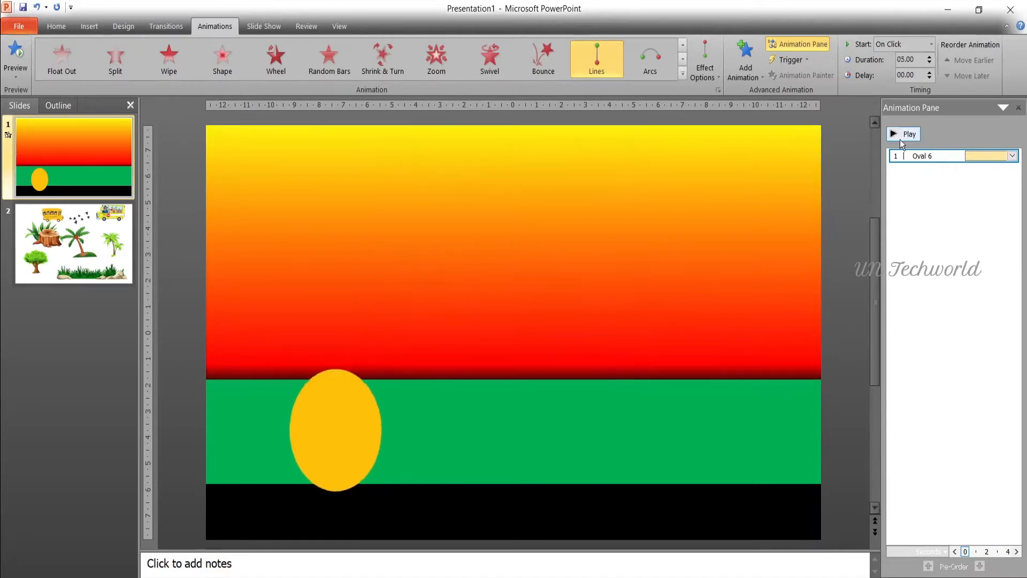
left_click(900, 139)
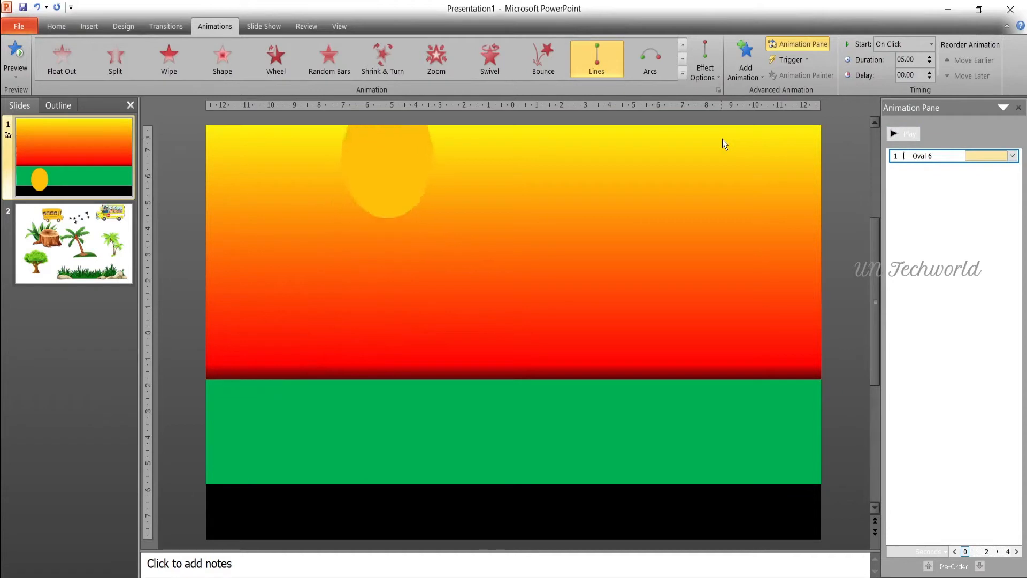
- Bring the green rectangle and the black rectangle to the front so they cover the orange oval
left_click(459, 443)
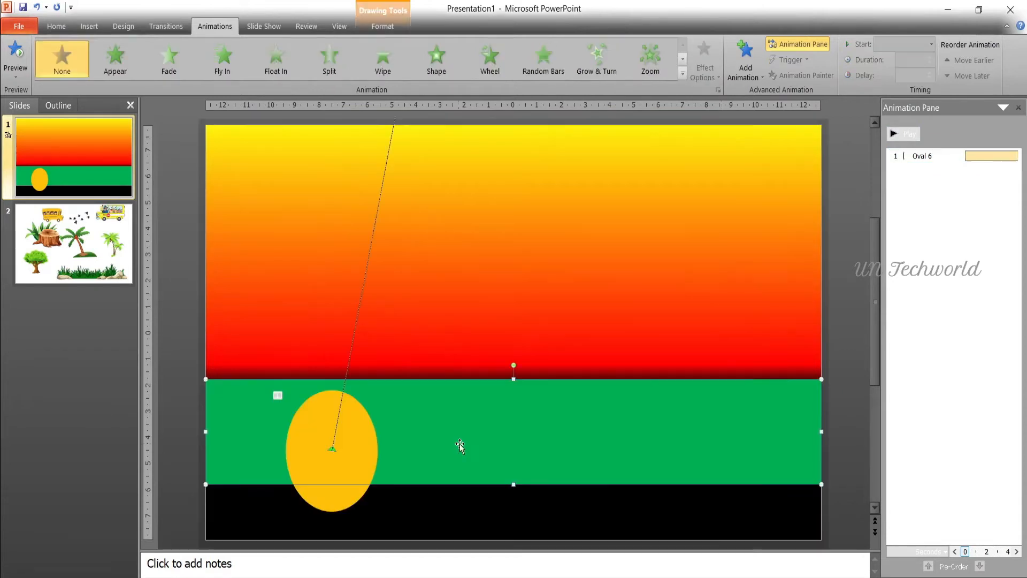
right_click(459, 444)
left_click(498, 333)
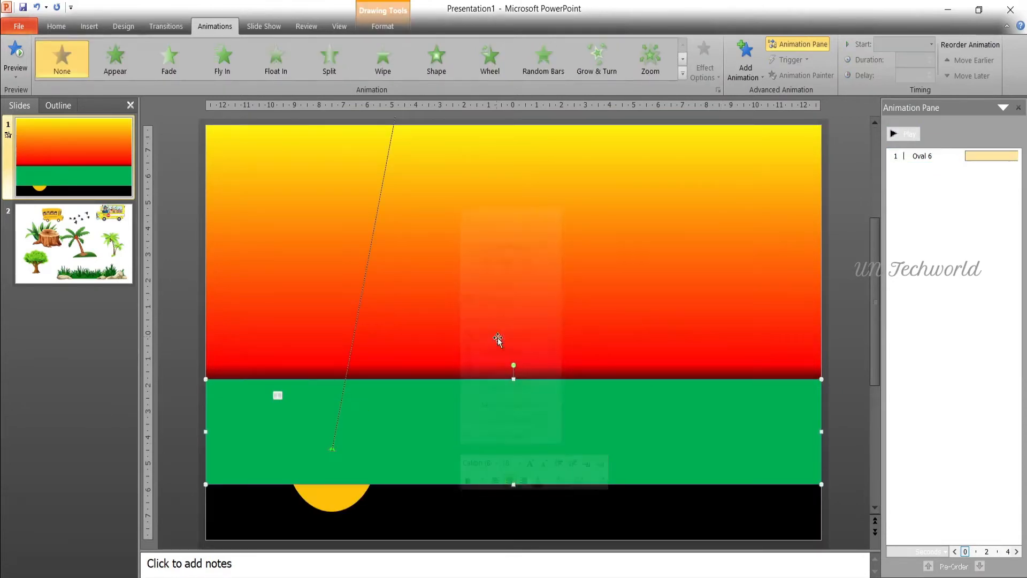
left_click(447, 510)
right_click(448, 508)
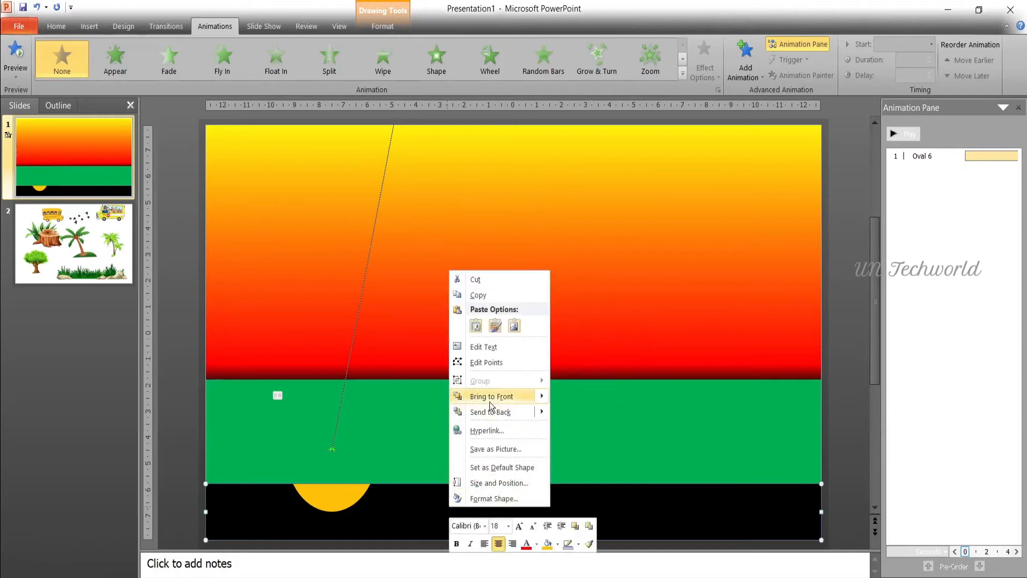
left_click(489, 403)
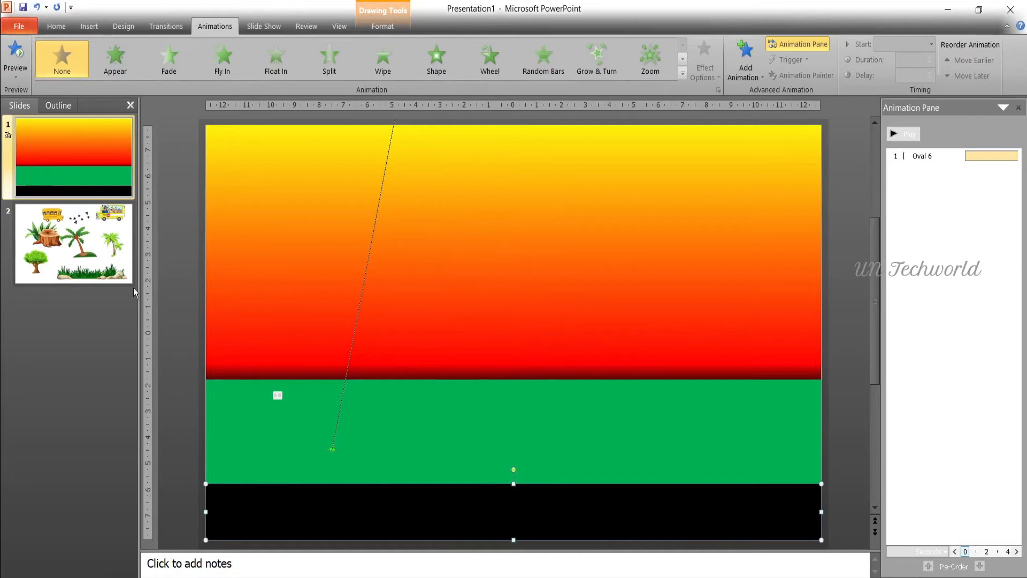
- Copy the grass-and-rocks picture from slide 2 to slide 1, placing it along the horizon and stretching it across the full slide width
left_click(63, 254)
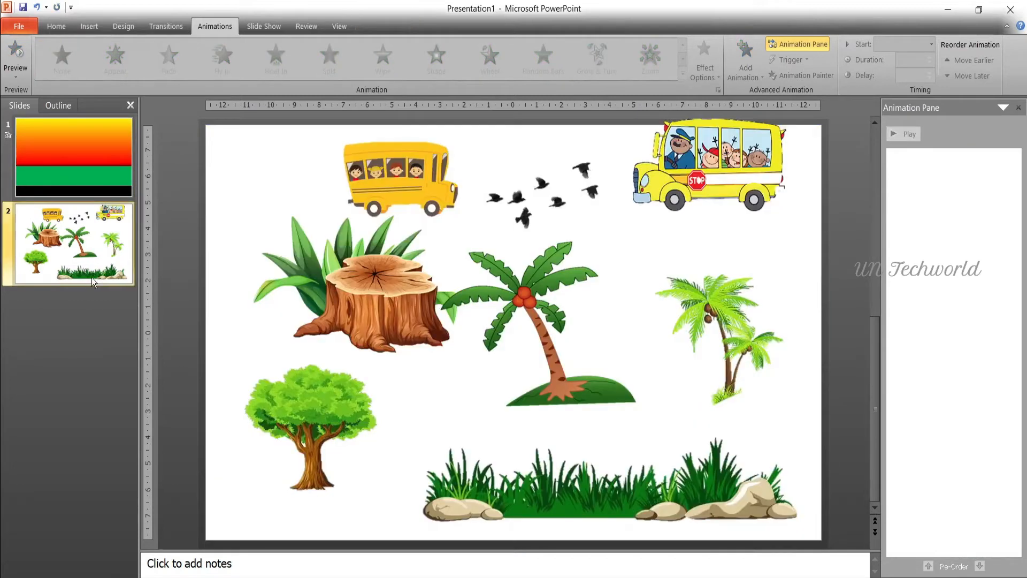
left_click(499, 486)
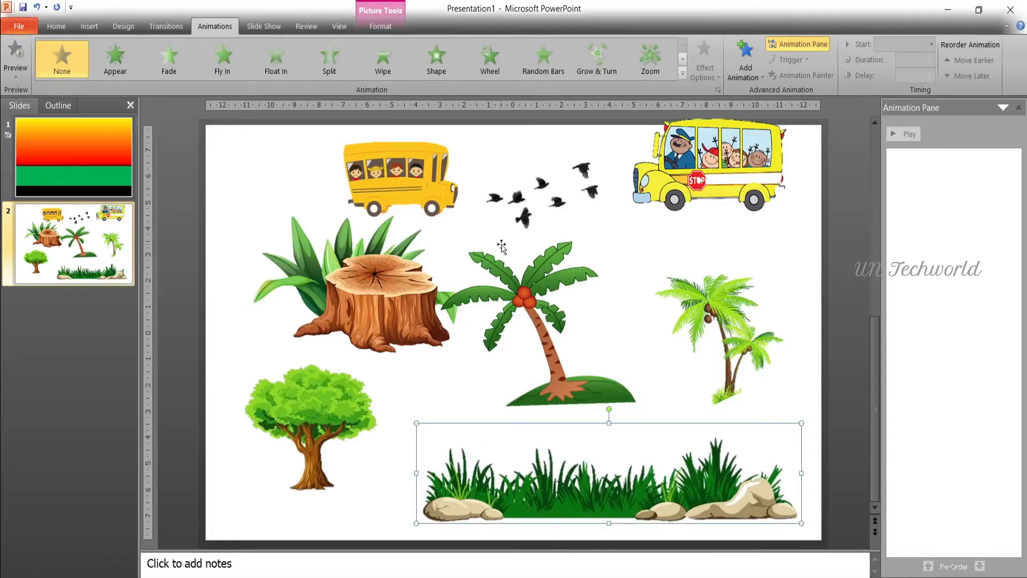
left_click(100, 159)
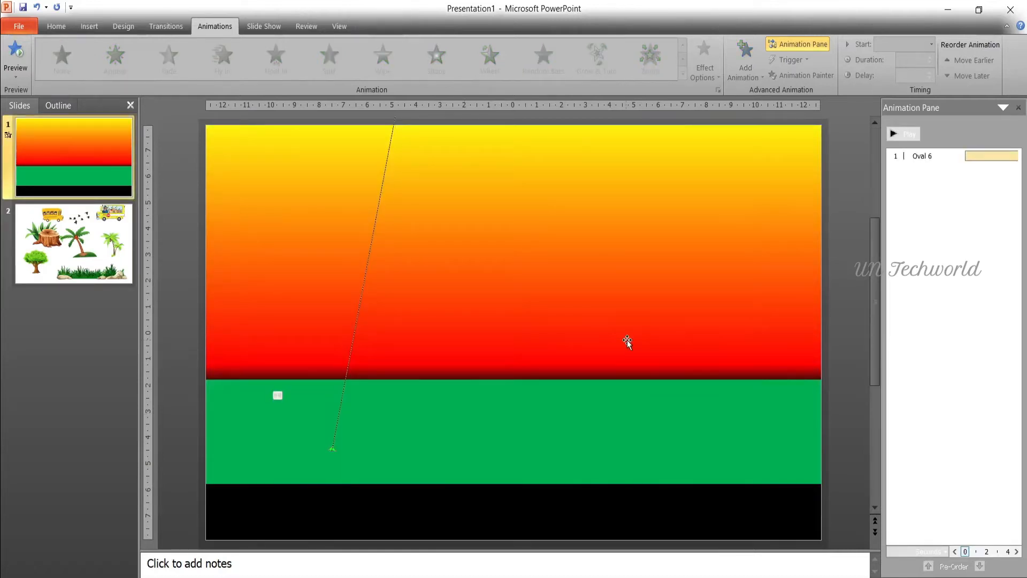
key("ctrl+v")
left_click_drag(679, 485, 708, 351)
left_click_drag(444, 340, 193, 340)
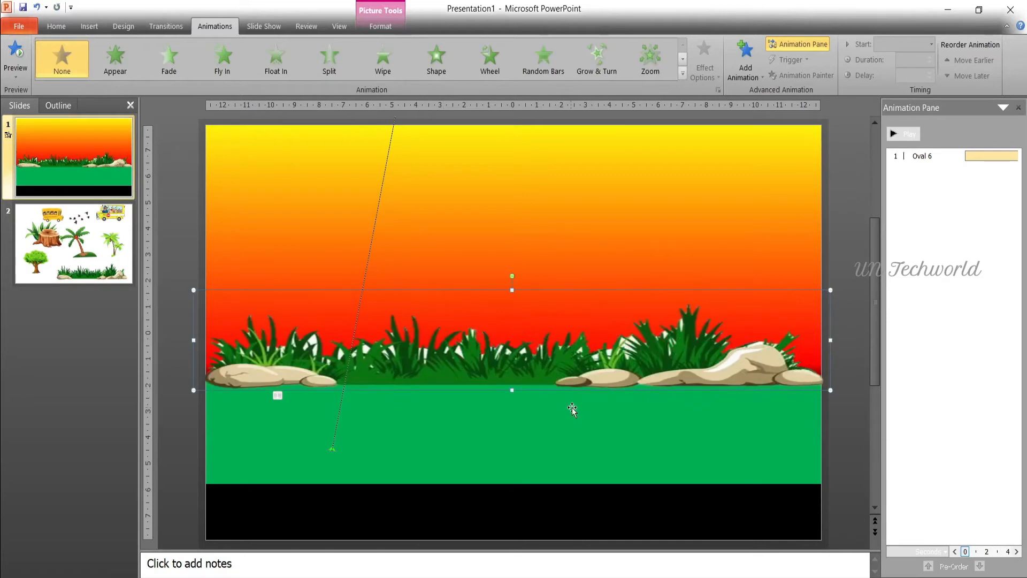
- Copy the leafy tree from slide 2 to slide 1, place it at the slide's left edge and stretch it taller
left_click(57, 250)
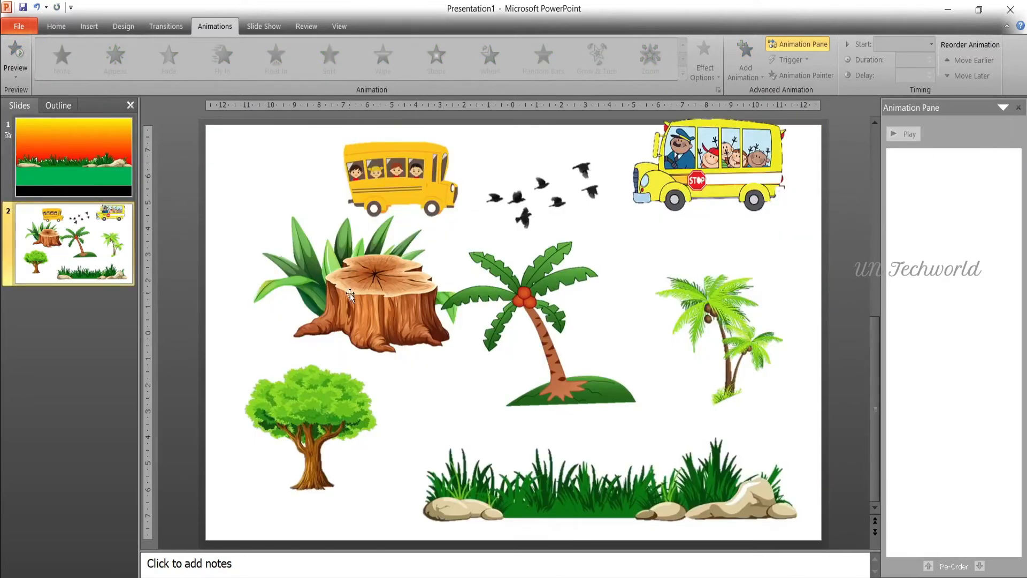
left_click(307, 408)
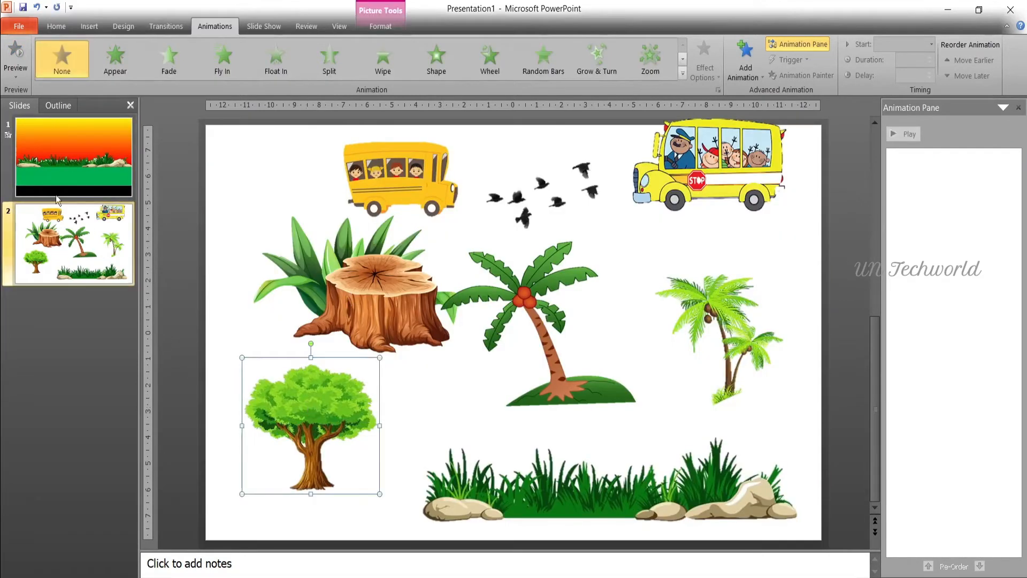
left_click(74, 161)
key("ctrl+v")
left_click_drag(310, 431, 260, 432)
left_click_drag(264, 356, 293, 155)
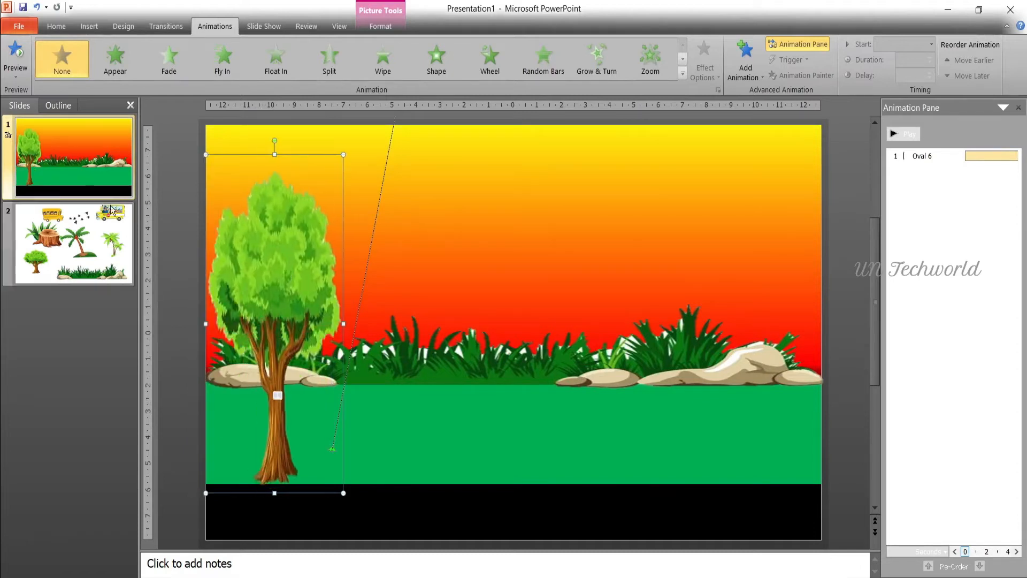
- Copy the red-fruited palm and the double coconut palm pictures together from slide 2 to slide 1
left_click(62, 269)
left_click(537, 306)
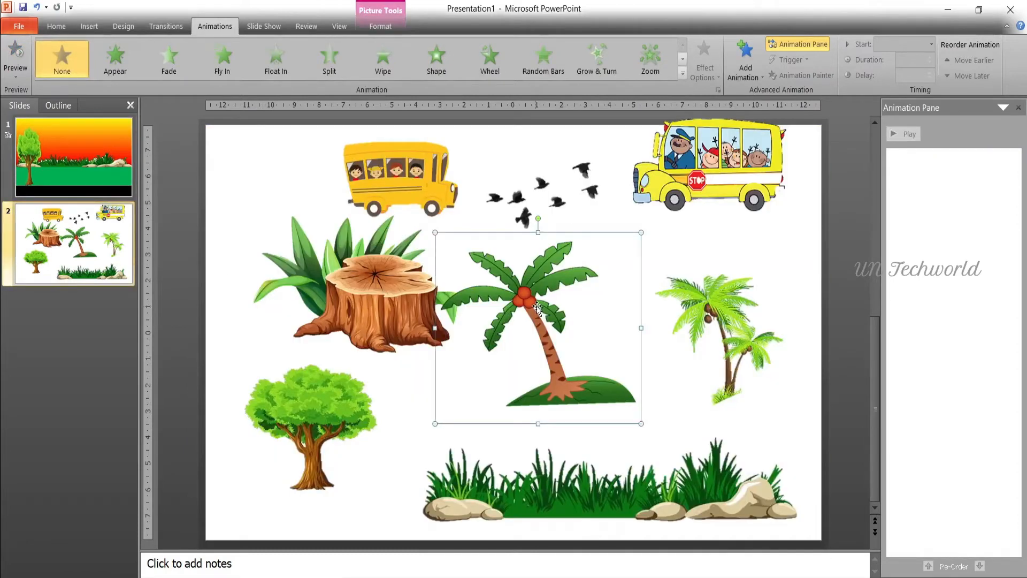
left_click(710, 316, "shift")
key("ctrl+c")
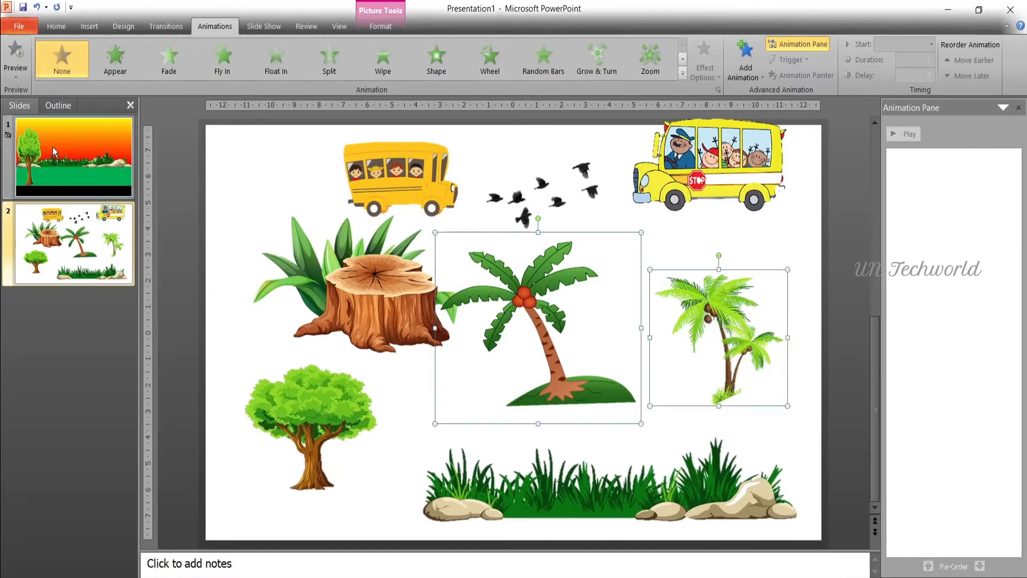
left_click(52, 147)
key("ctrl+v")
- Place the double palm near the slide's centre and the red-fruited palm at its right side, enlarging both with bases on the green strip
left_click(410, 337)
left_click_drag(721, 351, 432, 405)
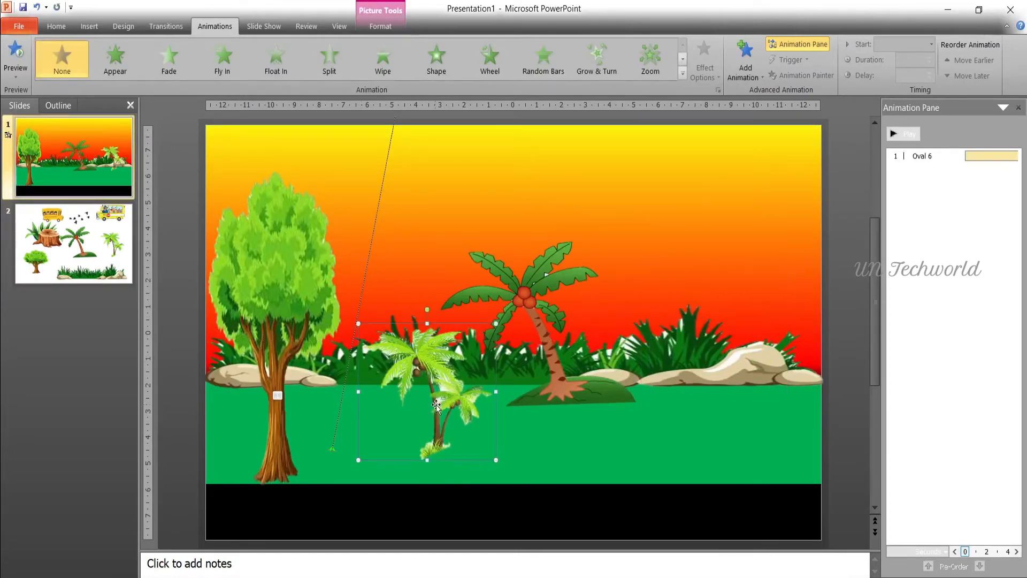
left_click_drag(546, 350, 726, 428)
left_click_drag(617, 408, 708, 408)
left_click_drag(708, 311, 672, 195)
left_click(362, 338)
left_click_drag(358, 323, 335, 202)
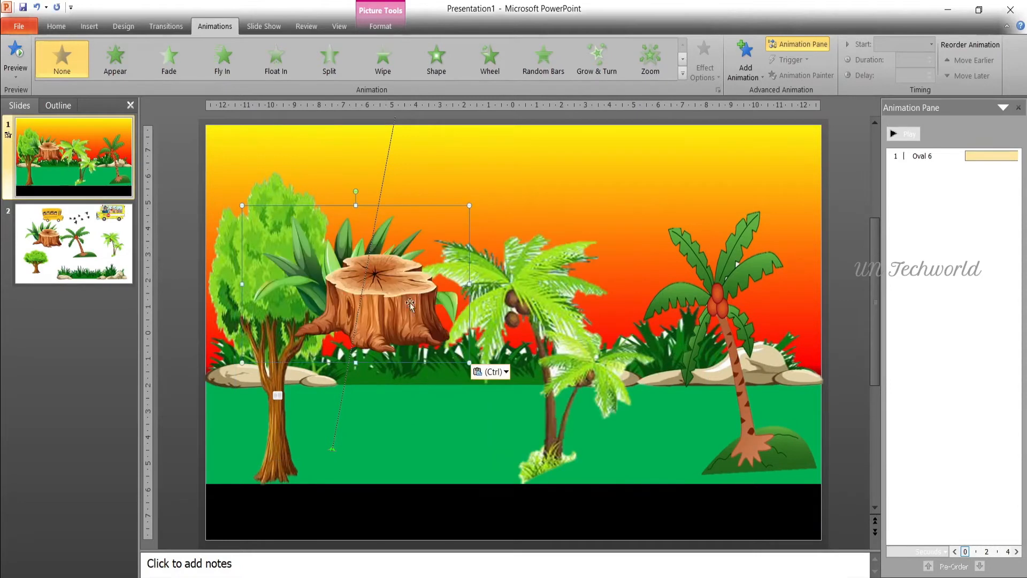
- Place the tree stump picture on the green strip between the leafy tree and the double palm, and play the animation
mouse_move(410, 303)
left_mouse_down()
mouse_move(434, 412)
mouse_move(458, 408)
mouse_move(456, 417)
left_mouse_up()
left_click(670, 289)
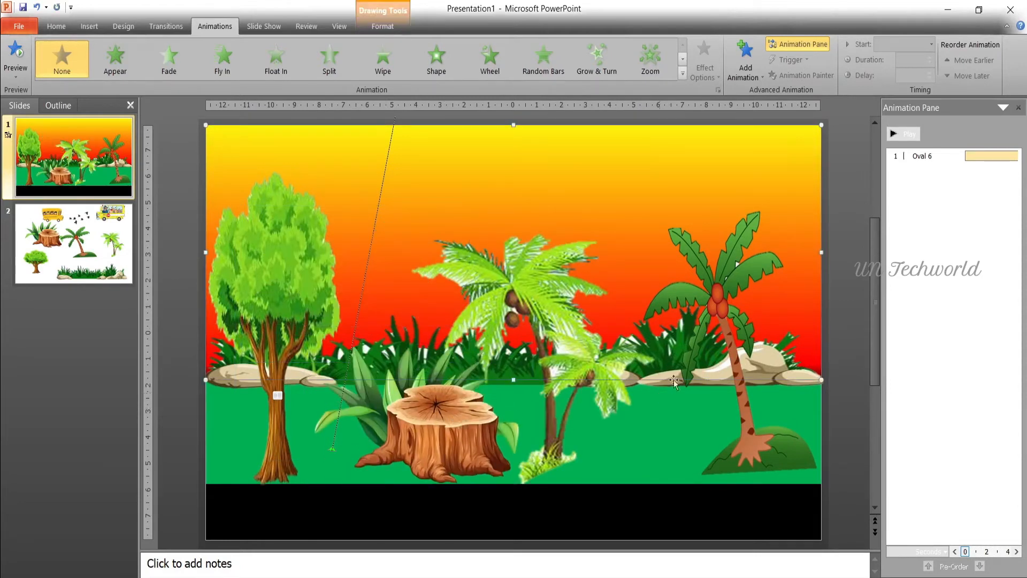
left_click(895, 134)
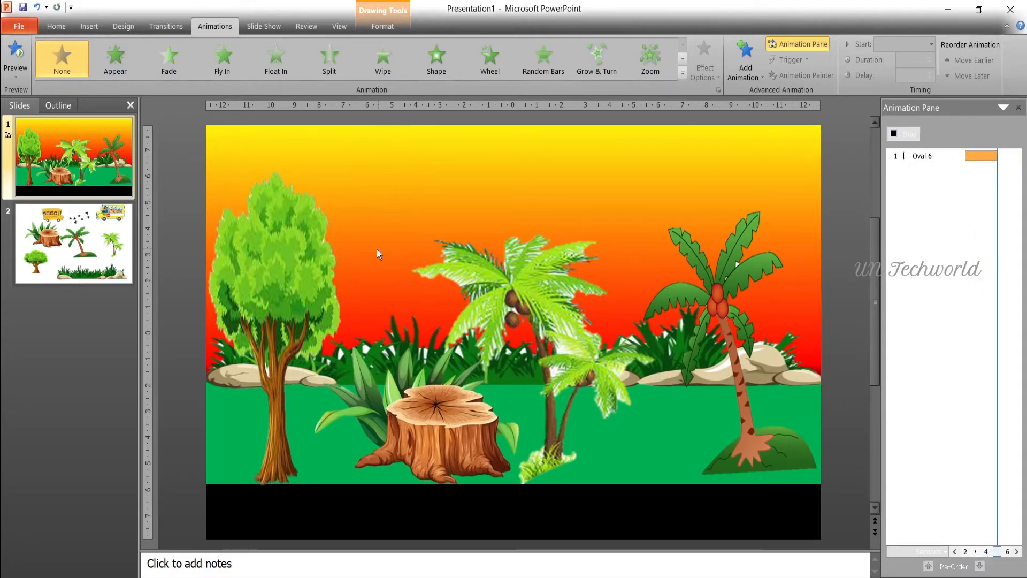
- Move the birds picture beyond the slide's left edge and give it a Right motion path ending past the slide's upper right corner
left_click_drag(299, 239, 138, 242)
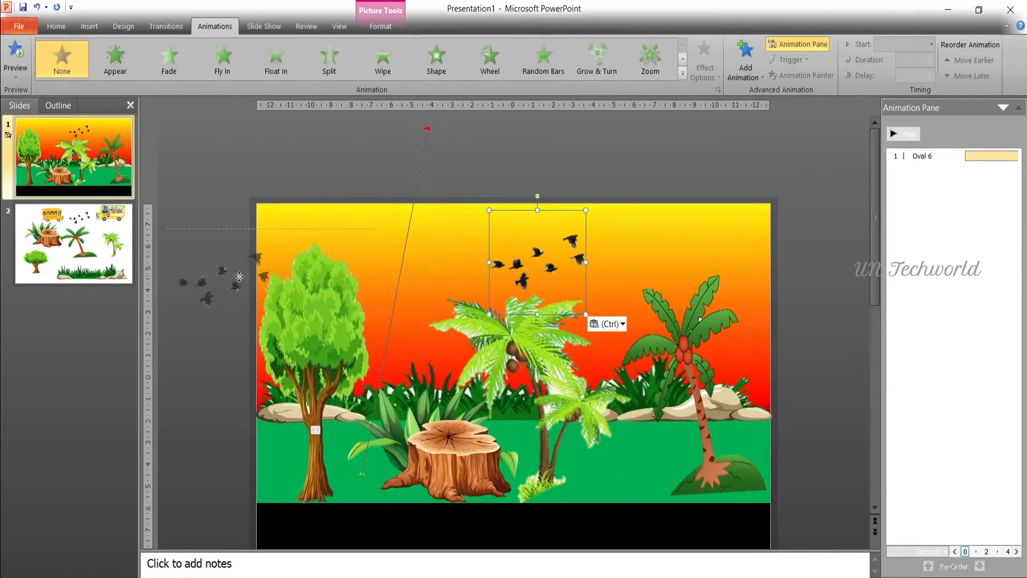
left_click_drag(239, 277, 234, 316)
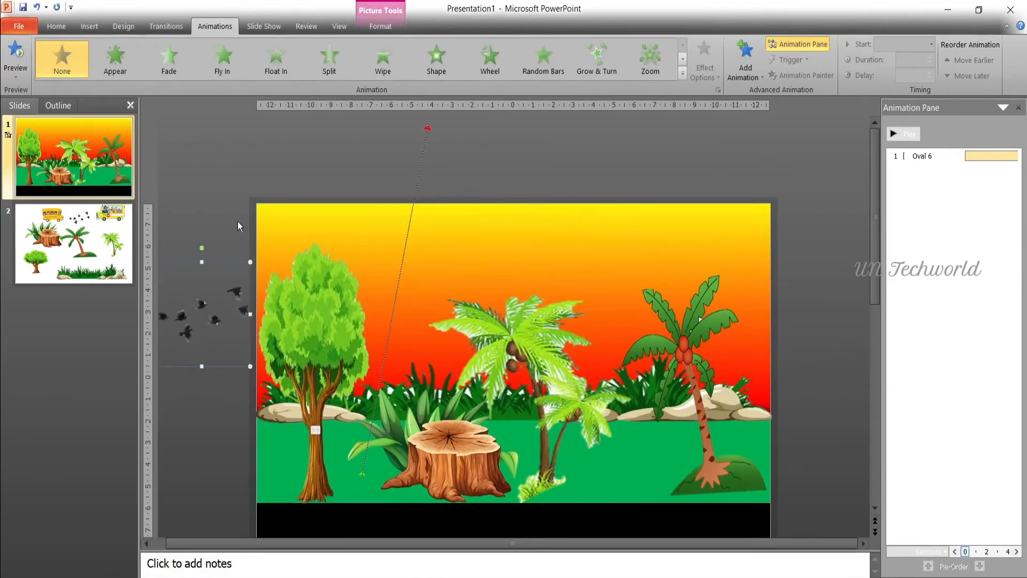
left_click(745, 57)
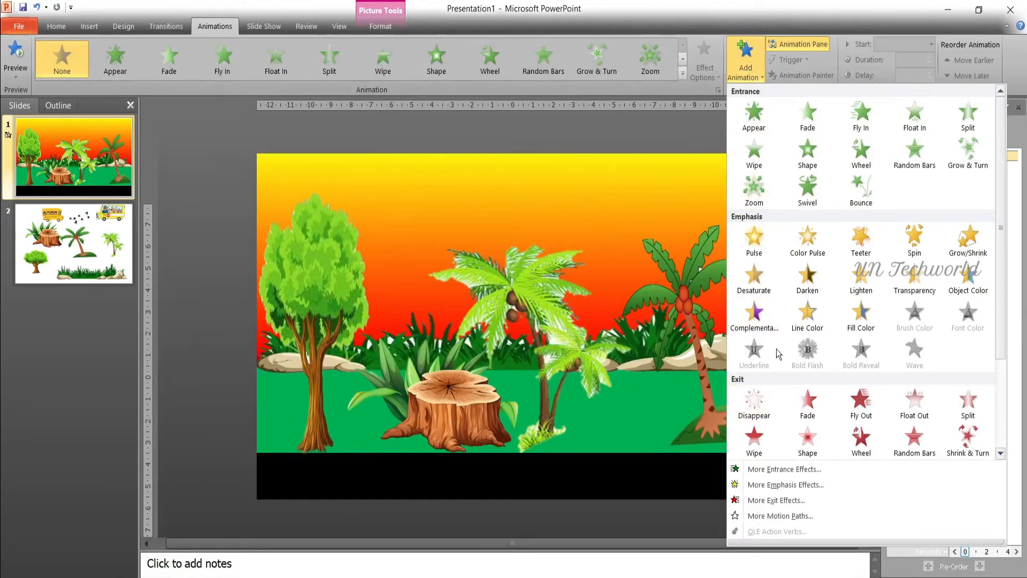
scroll(845, 386, "down", 3)
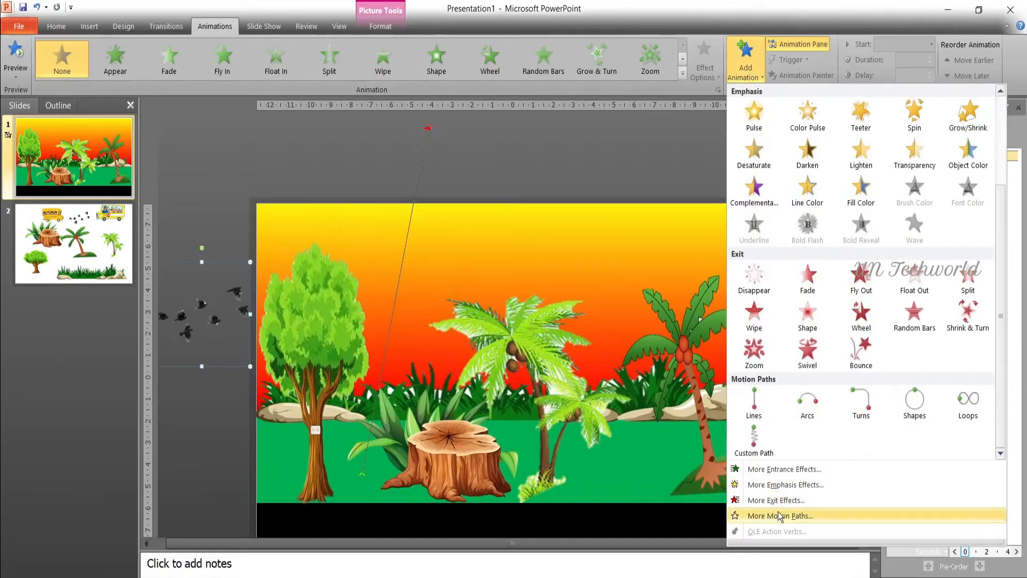
left_click(780, 516)
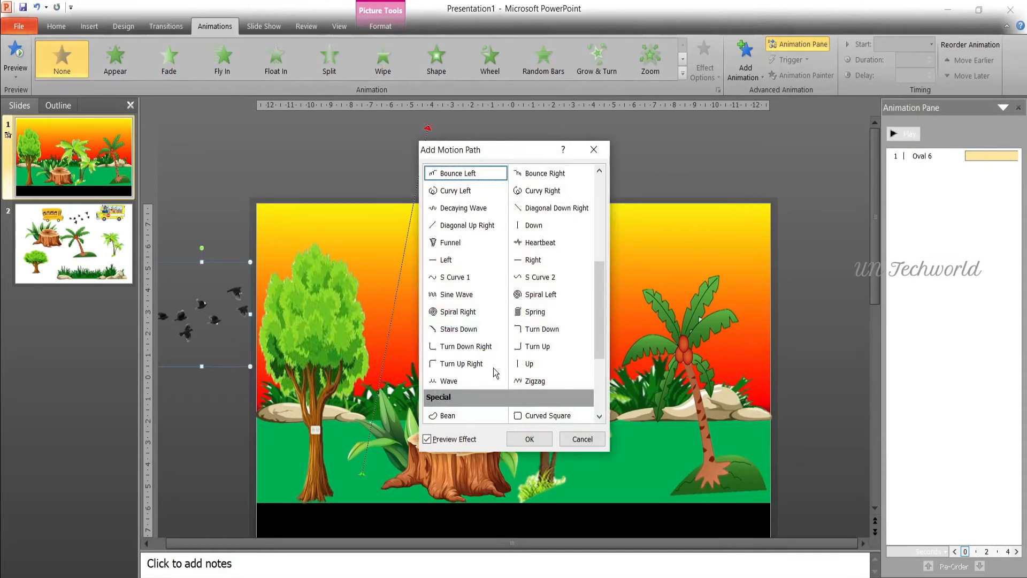
left_click(534, 261)
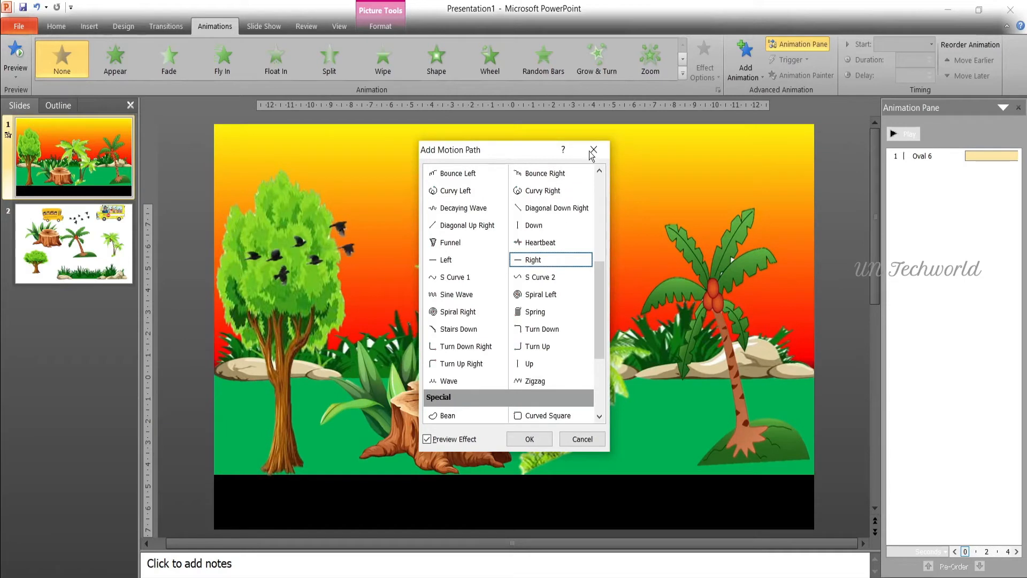
left_click(517, 440)
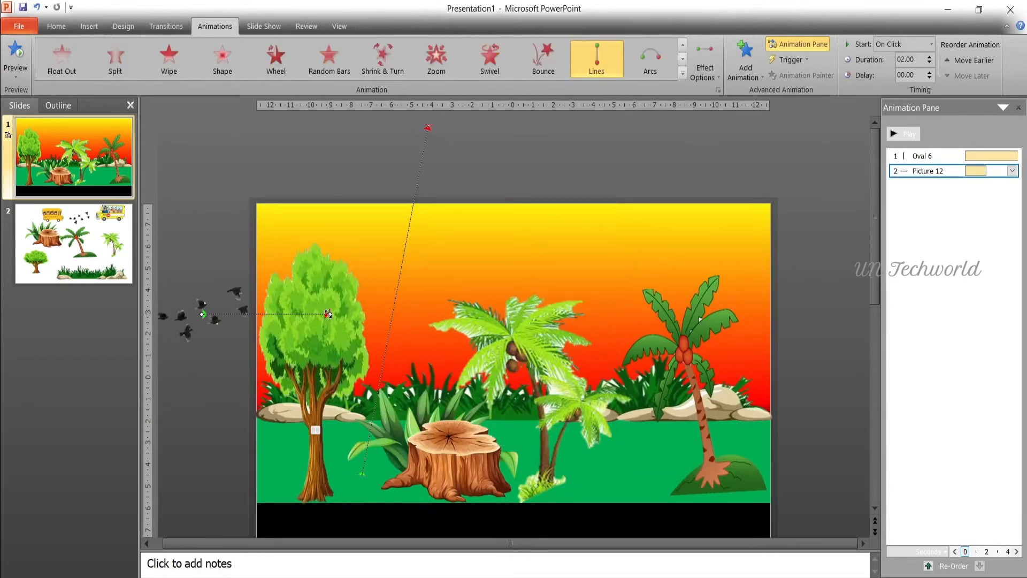
left_click_drag(329, 314, 800, 193)
- Set the birds' motion path to start With Previous, with a duration of 5 seconds (Very Slow) and a delay of 0.5 seconds
left_click(1013, 170)
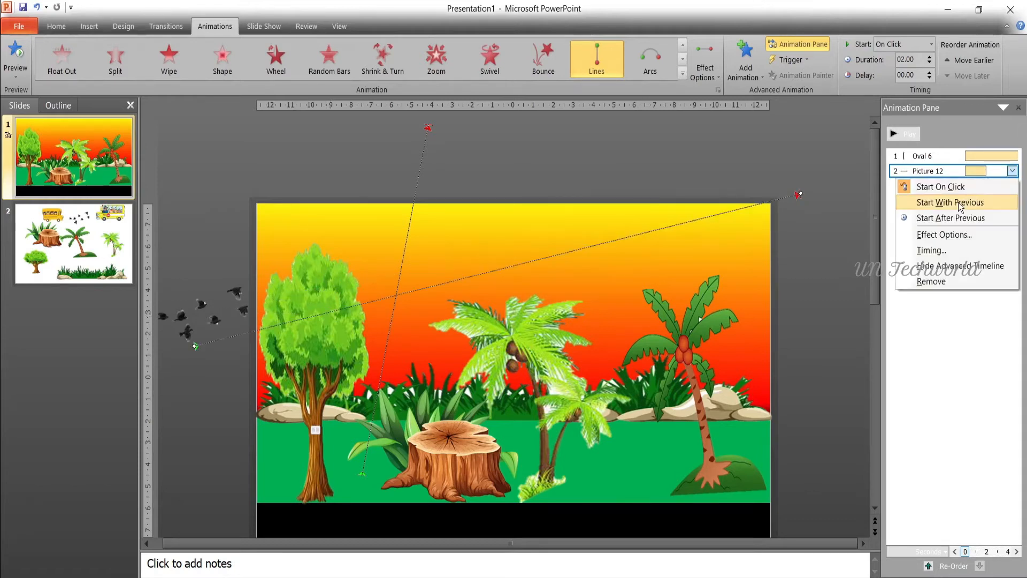
left_click(951, 202)
left_click(1012, 171)
left_click(942, 250)
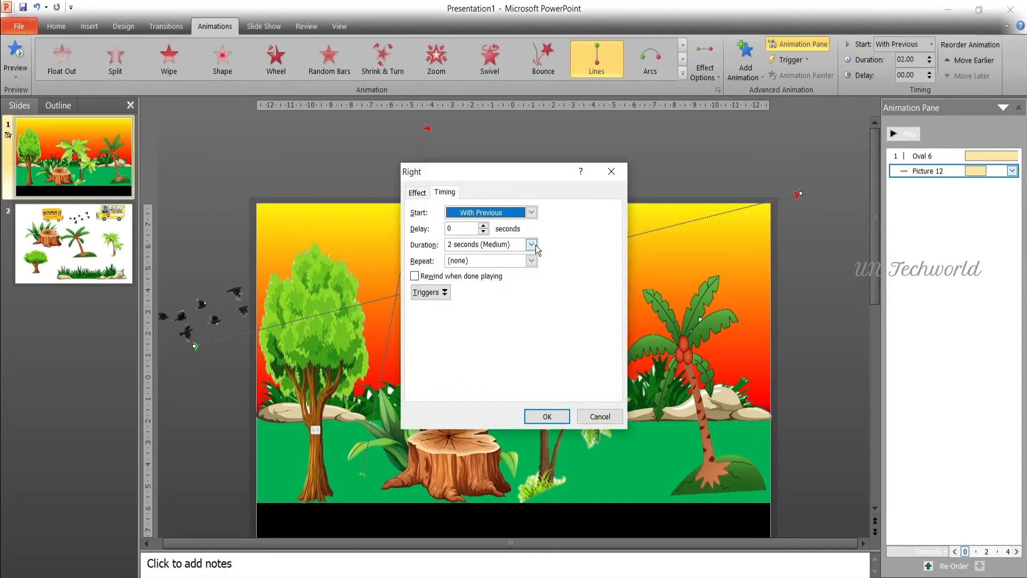
left_click(531, 244)
left_click(481, 295)
left_click(484, 226)
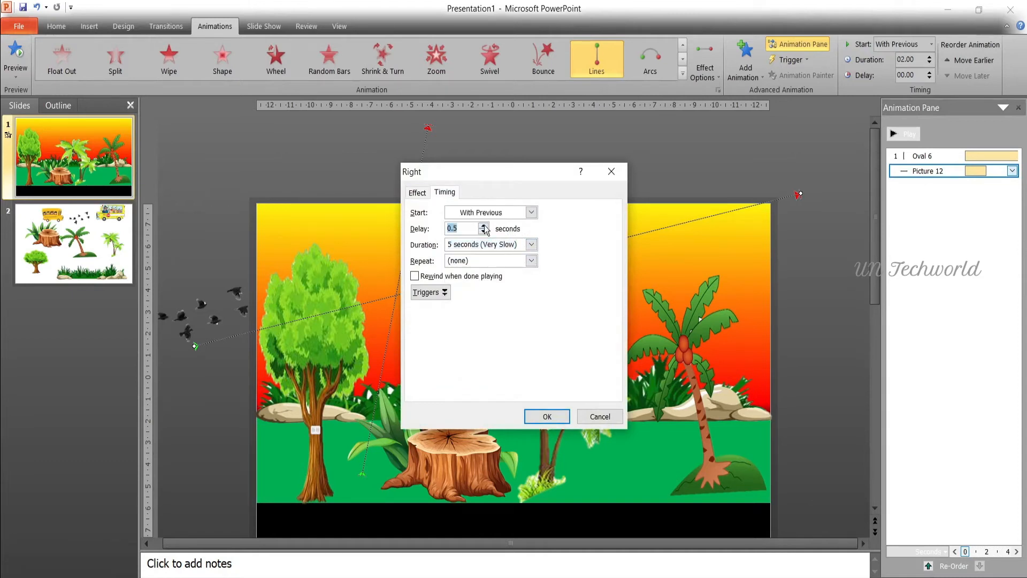
left_click(548, 417)
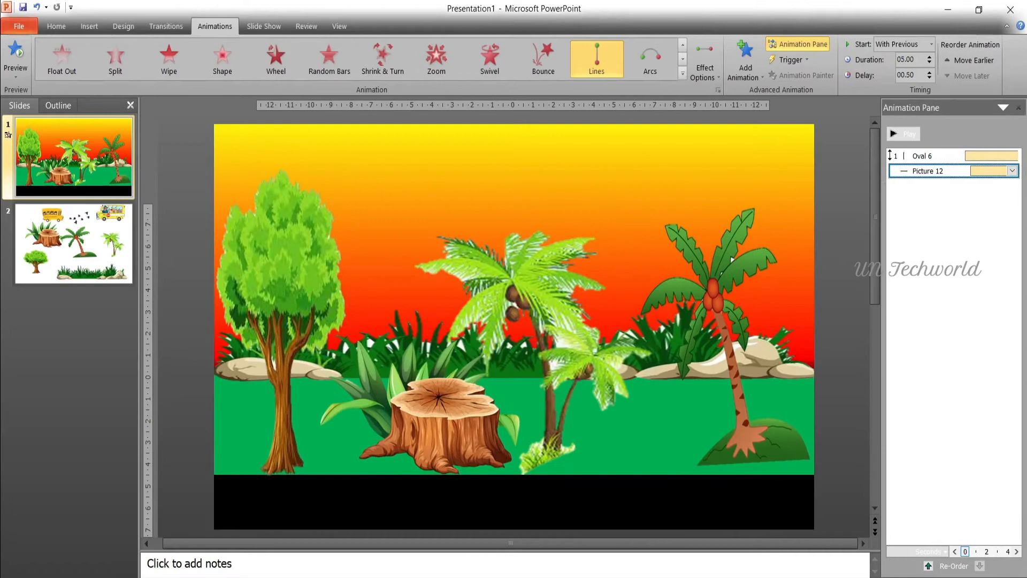
- Preview the animations and draw a rectangle 13.74 cm high and 25.4 cm wide covering the scene above the black strip
left_click(904, 135)
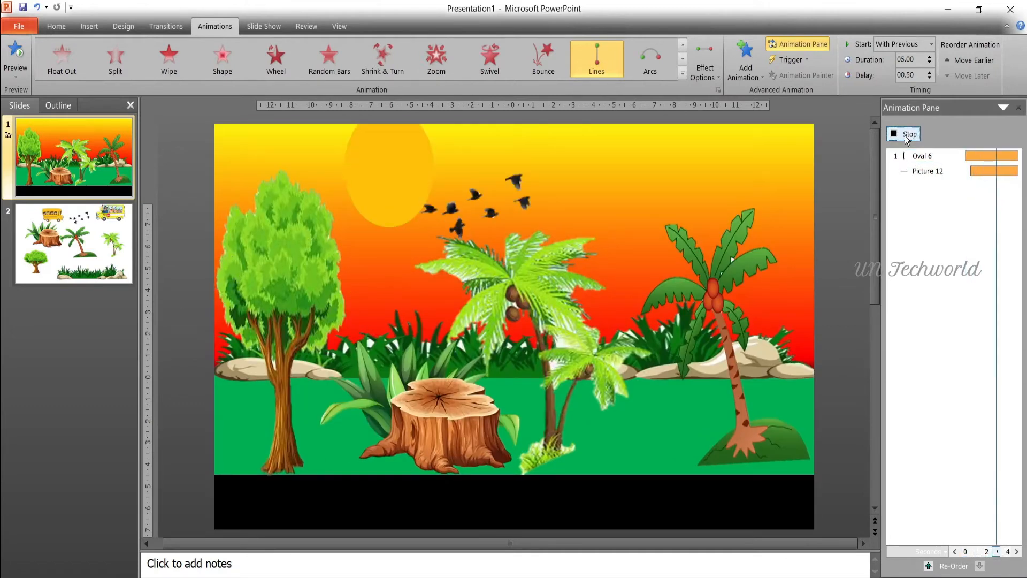
left_click(904, 135)
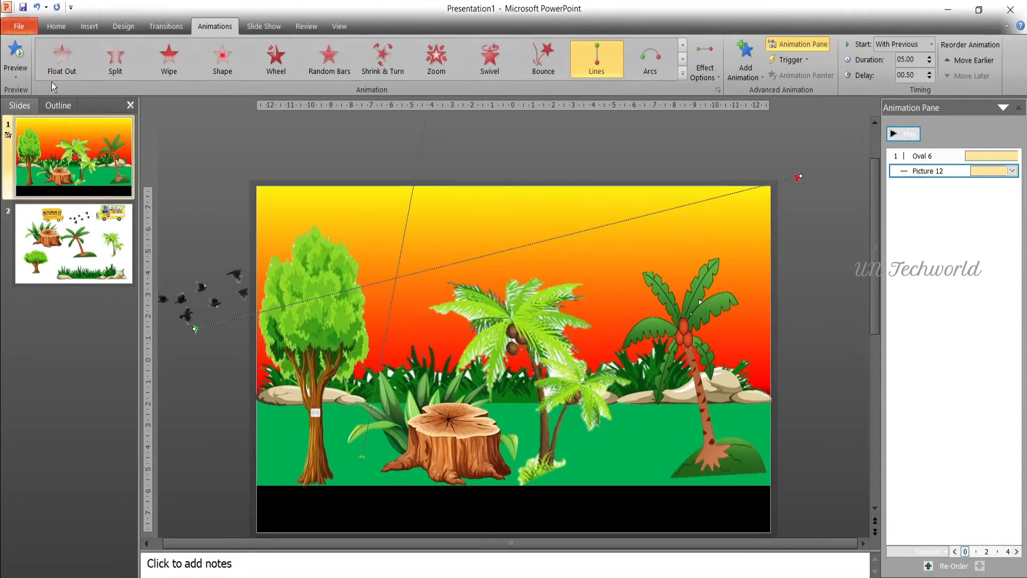
left_click(88, 28)
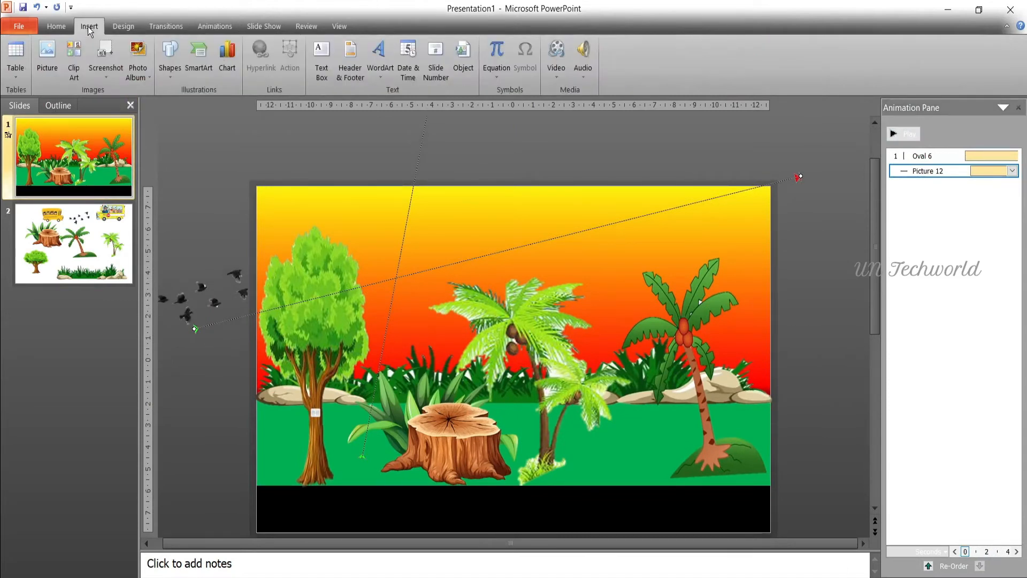
left_click(171, 64)
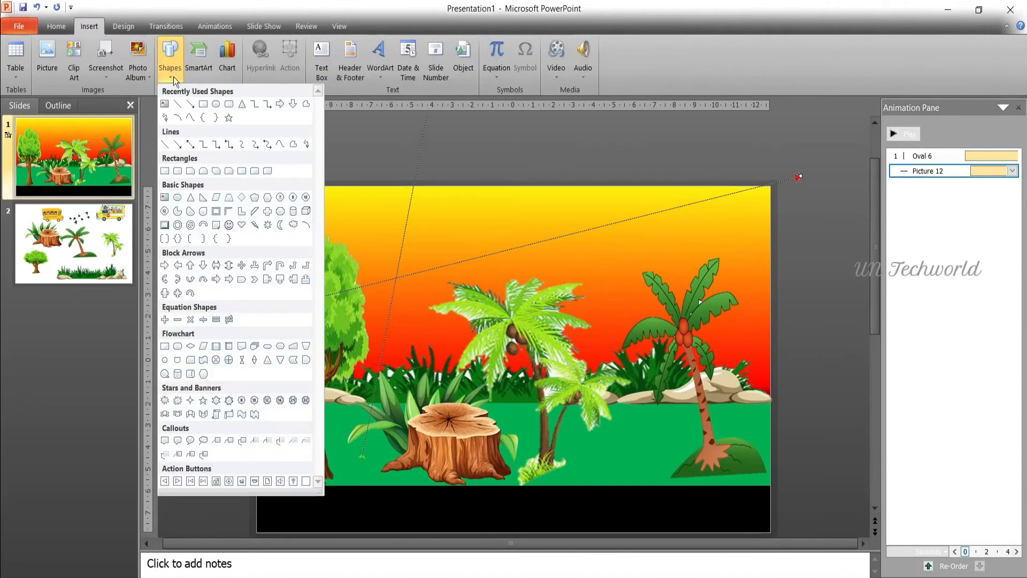
left_click(200, 106)
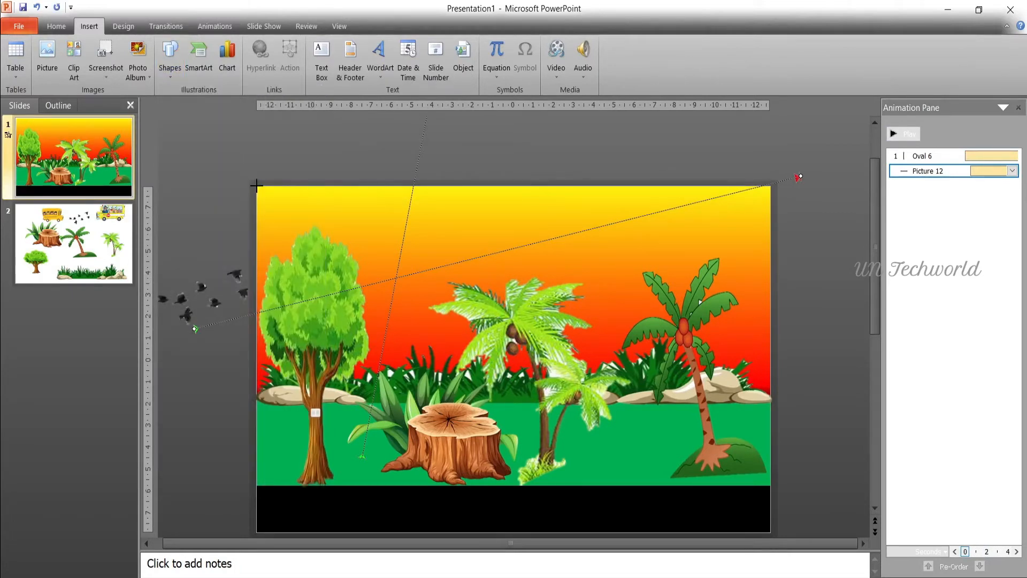
left_click_drag(257, 186, 770, 486)
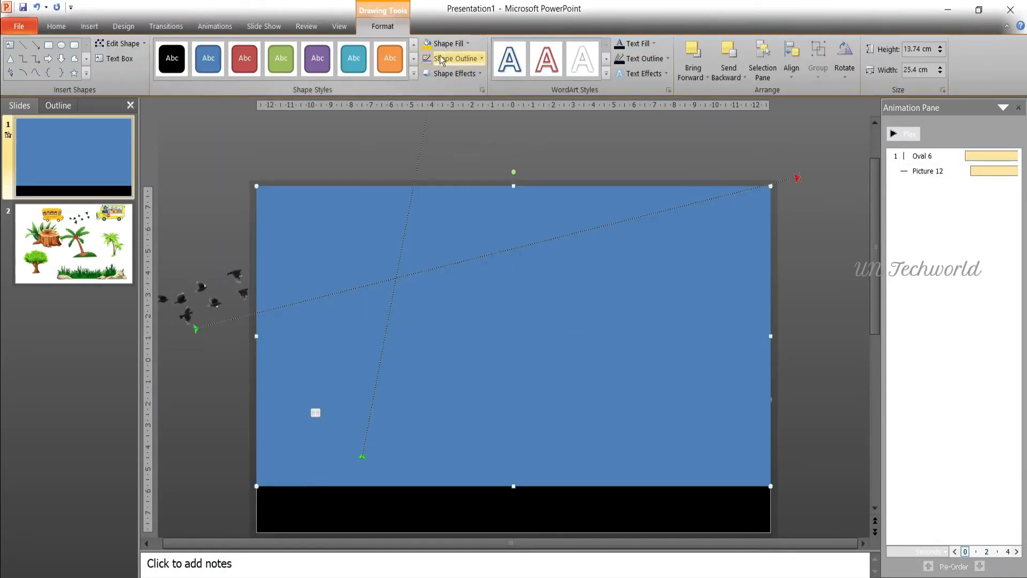
- Fill the new rectangle with the linear preset gradient running from black through dark blue and crimson to orange-yellow
left_click(463, 44)
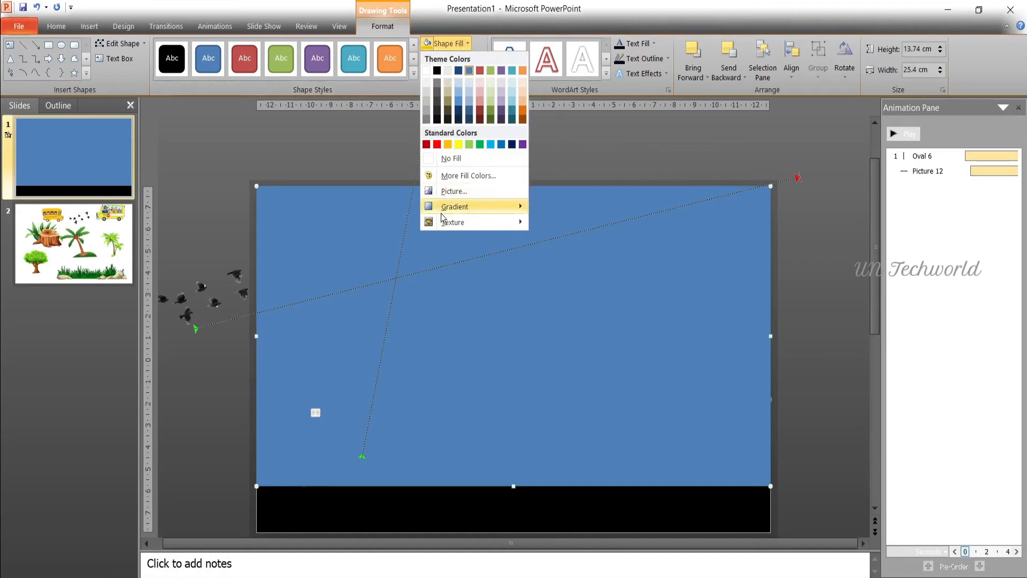
mouse_move(443, 210)
left_click(576, 461)
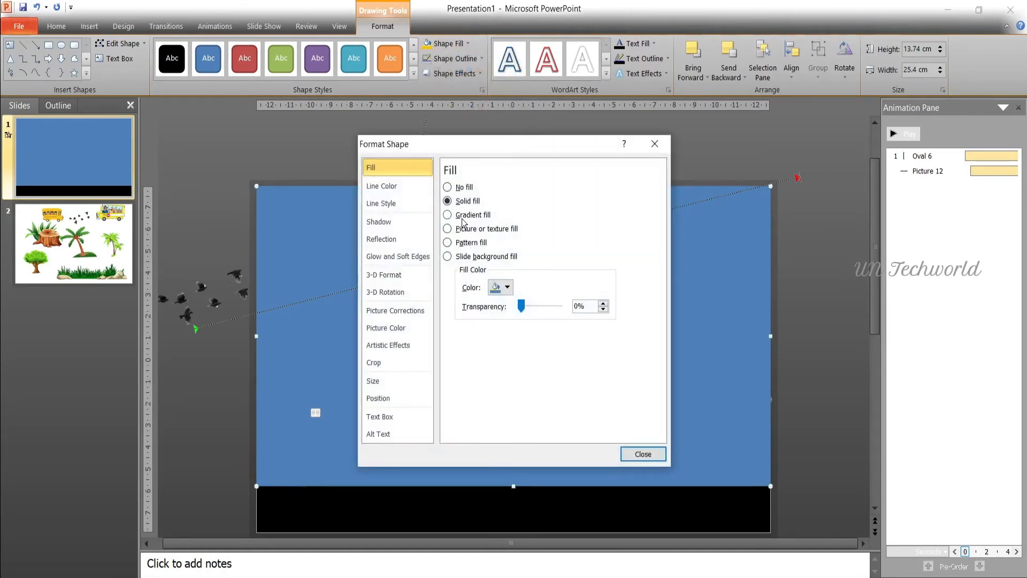
left_click(463, 217)
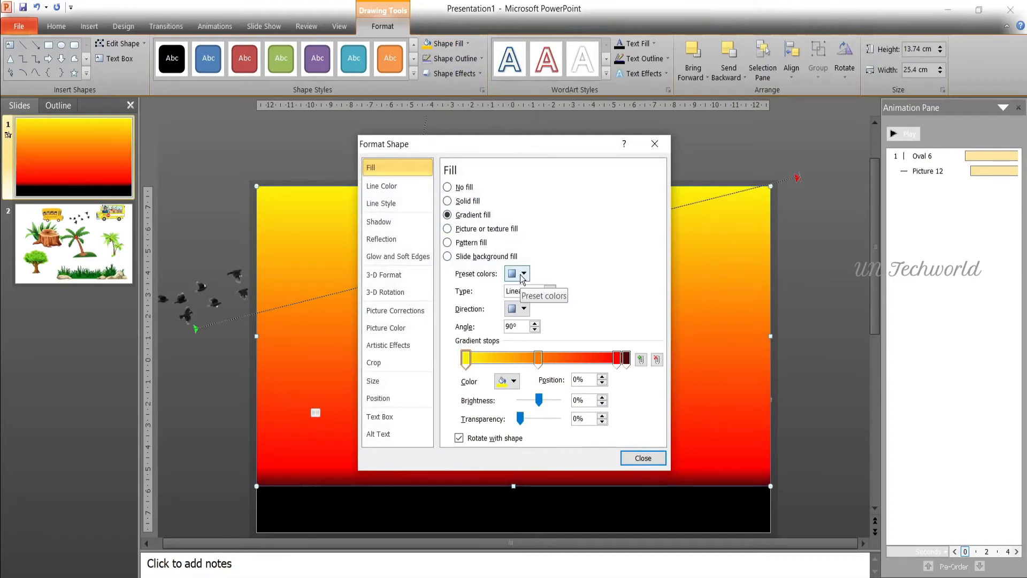
left_click(522, 274)
left_click(540, 294)
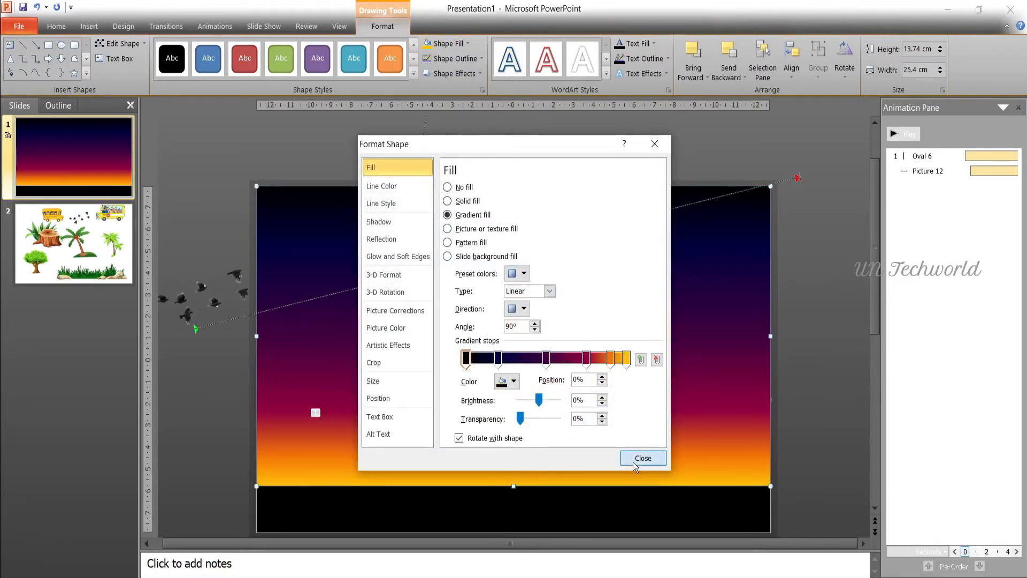
left_click(634, 462)
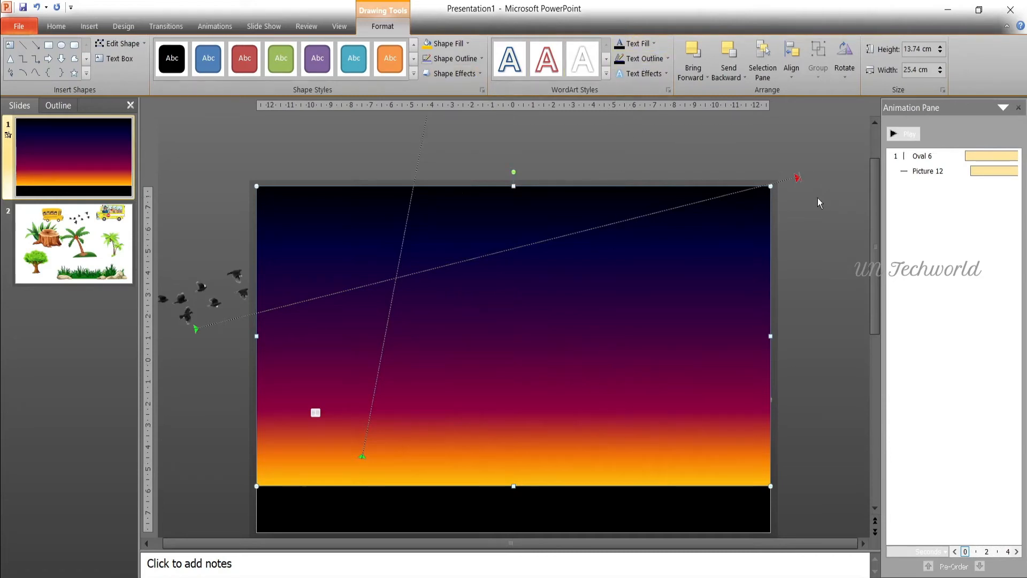
- Adjust the rectangle's gradient stops so the sky starts at dark blue and the orange band above the horizon is wider
left_click(458, 46)
mouse_move(481, 206)
left_click(578, 358)
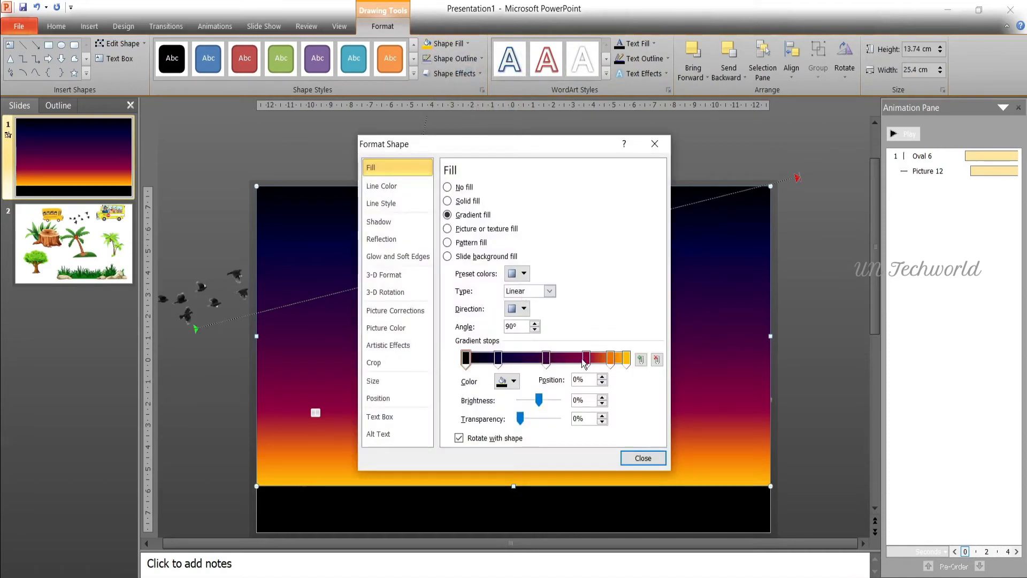
left_click_drag(609, 361, 463, 363)
left_click(528, 360)
left_click_drag(528, 360, 497, 361)
left_click(642, 459)
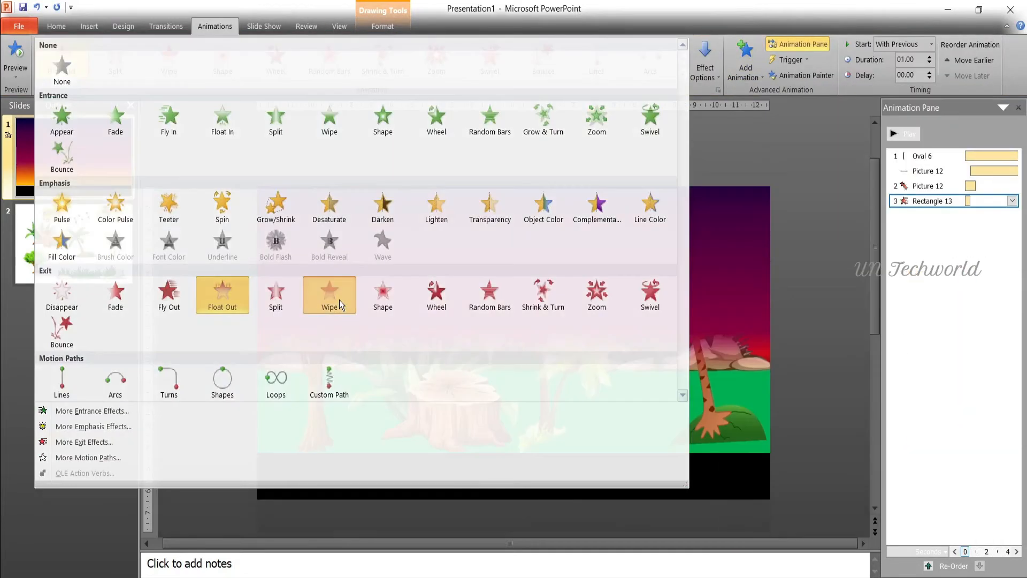
- Apply a Wipe exit effect to the night-sky rectangle, starting With Previous with a duration of 5 seconds (Very Slow)
left_click(339, 300)
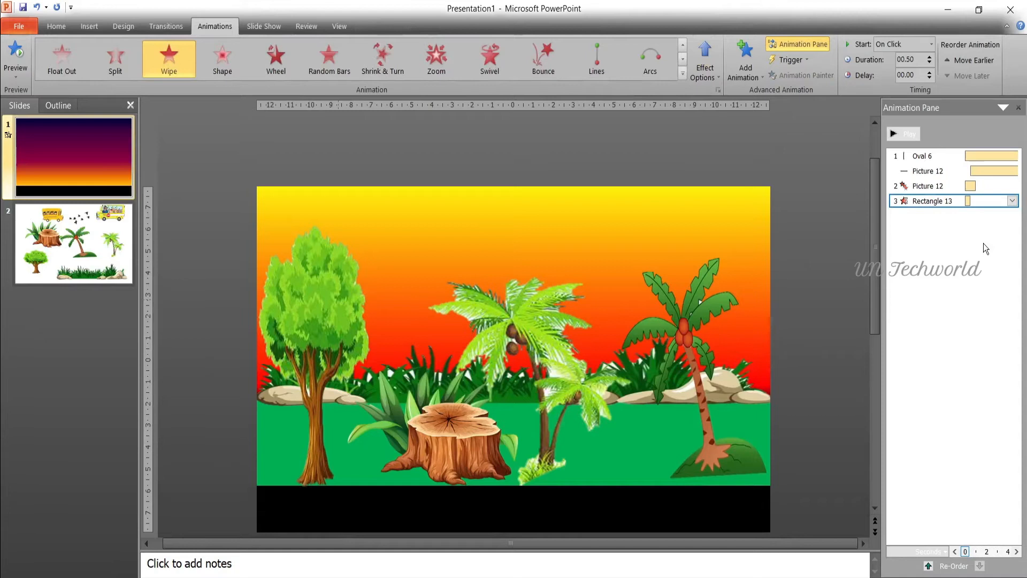
left_click(1012, 200)
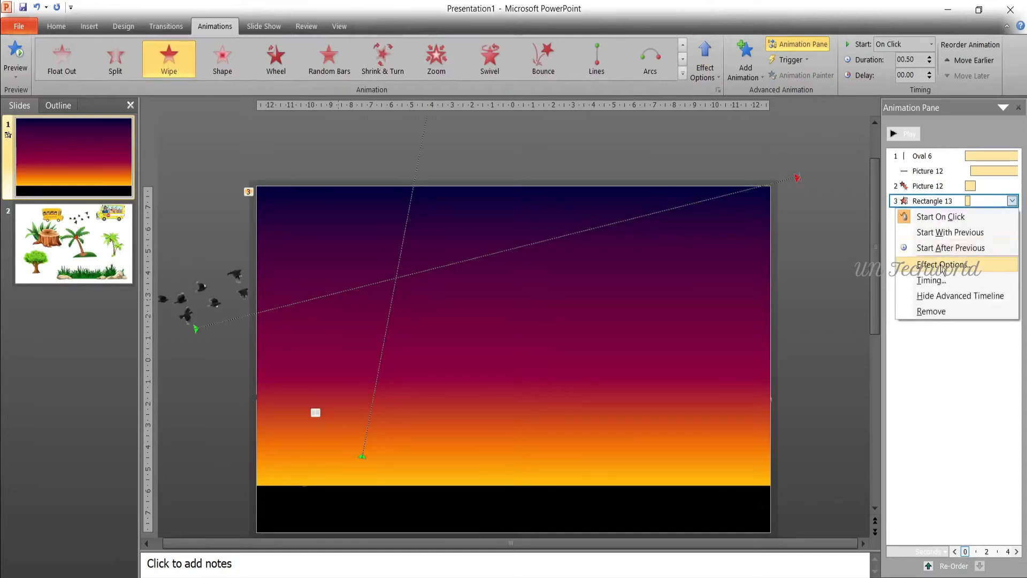
left_click(943, 264)
left_click(454, 218)
left_click(486, 237)
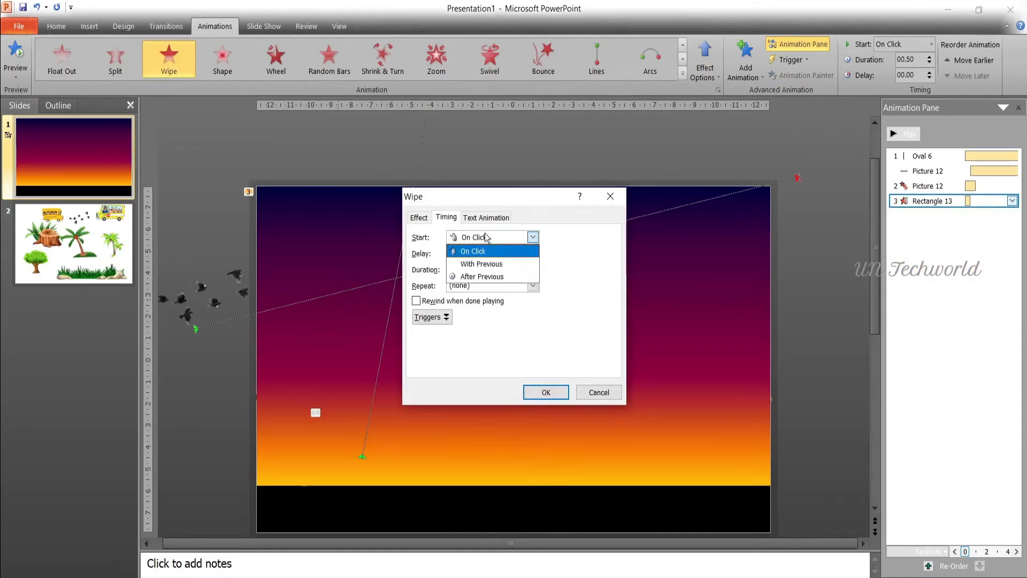
left_click(482, 264)
left_click(493, 271)
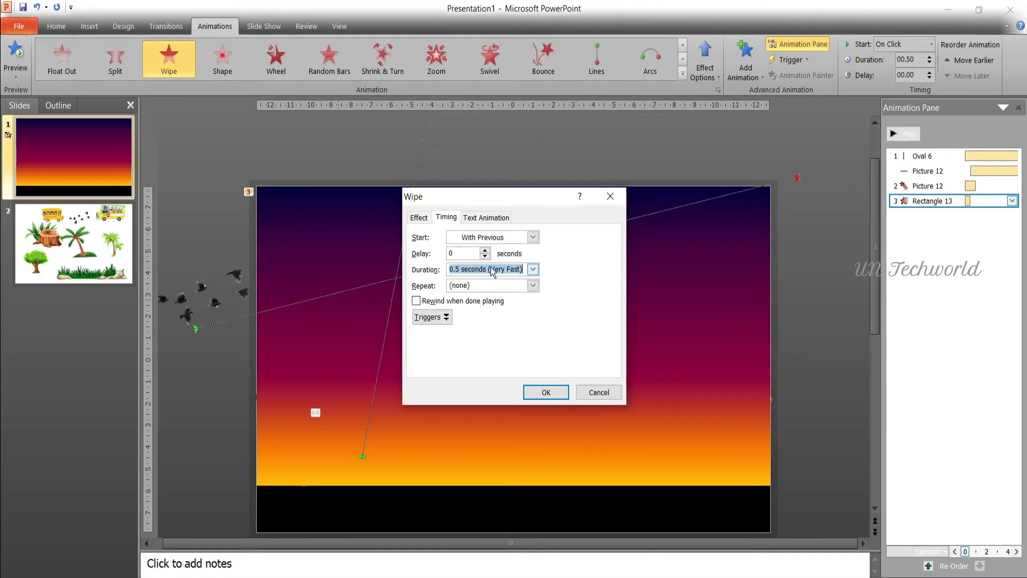
left_click(534, 270)
left_click(517, 286)
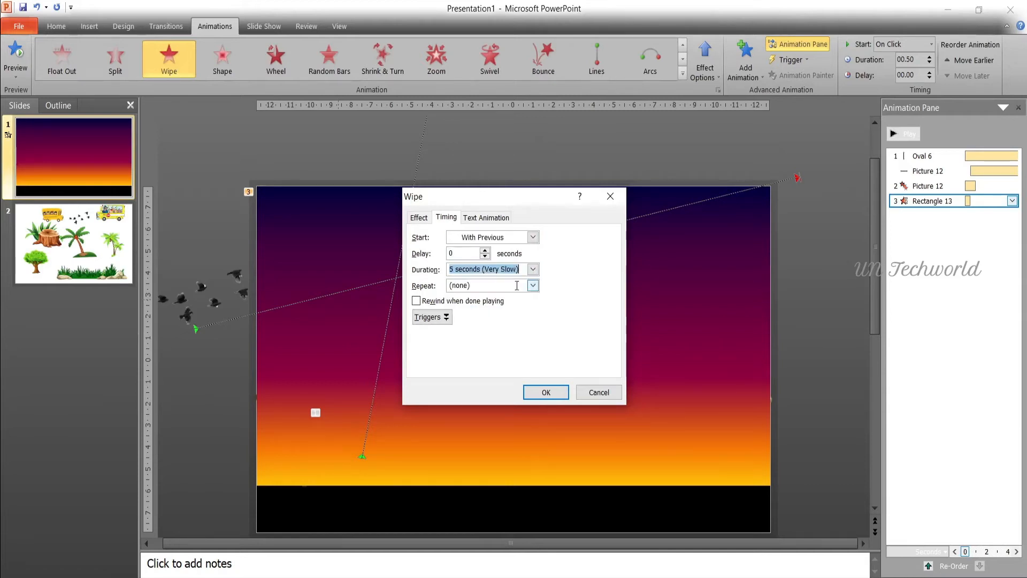
left_click(551, 396)
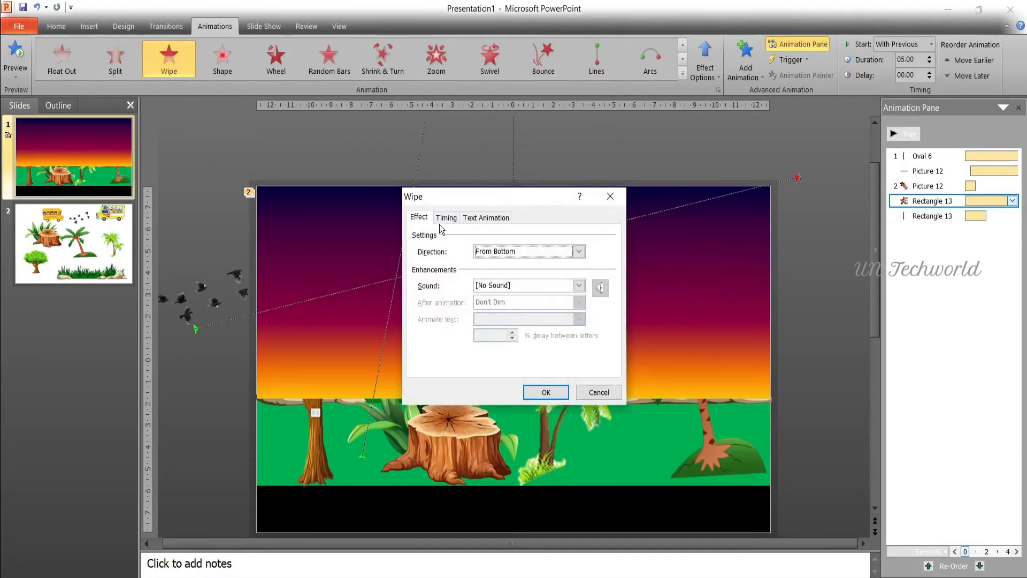
left_click(445, 218)
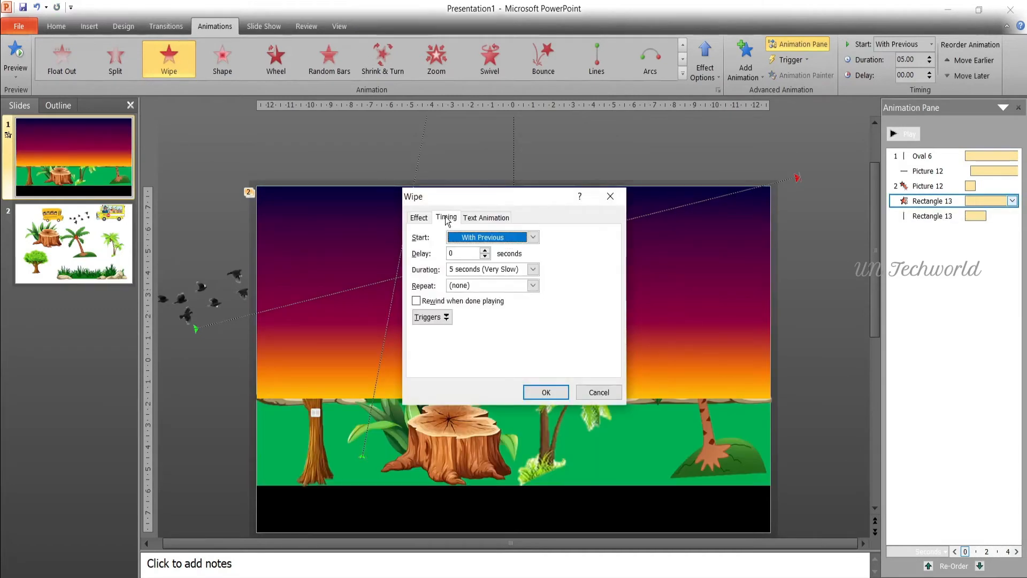
left_click(546, 393)
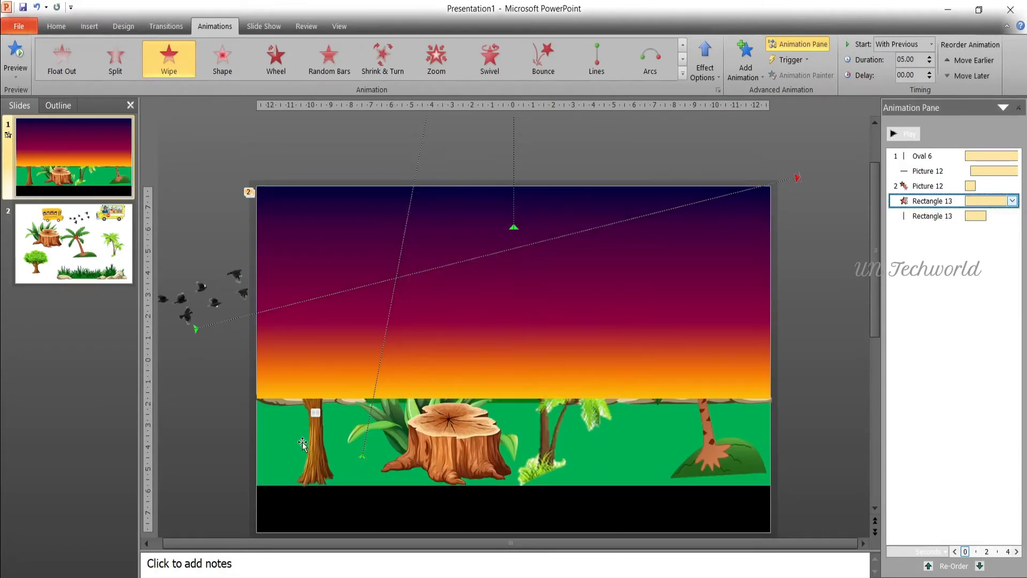
- Bring the leafy tree and the tree stump pictures to the front of the night-sky rectangle
left_click(315, 446)
right_click(326, 411)
left_click(357, 345)
left_click(448, 427)
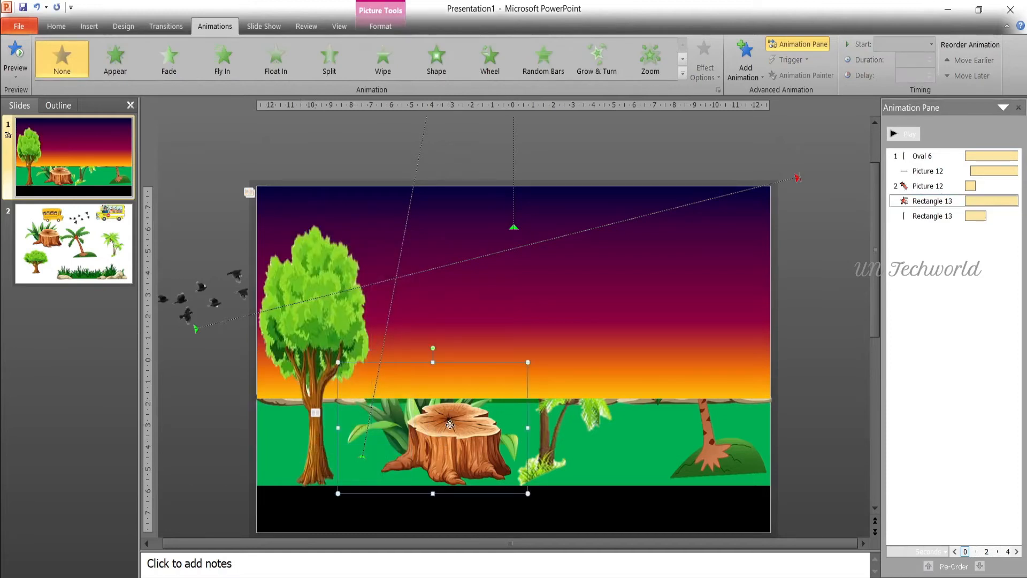
right_click(450, 425)
left_click(496, 331)
- Bring the double palm and the red-fruited palm pictures to the front of the night-sky rectangle
left_click(546, 423)
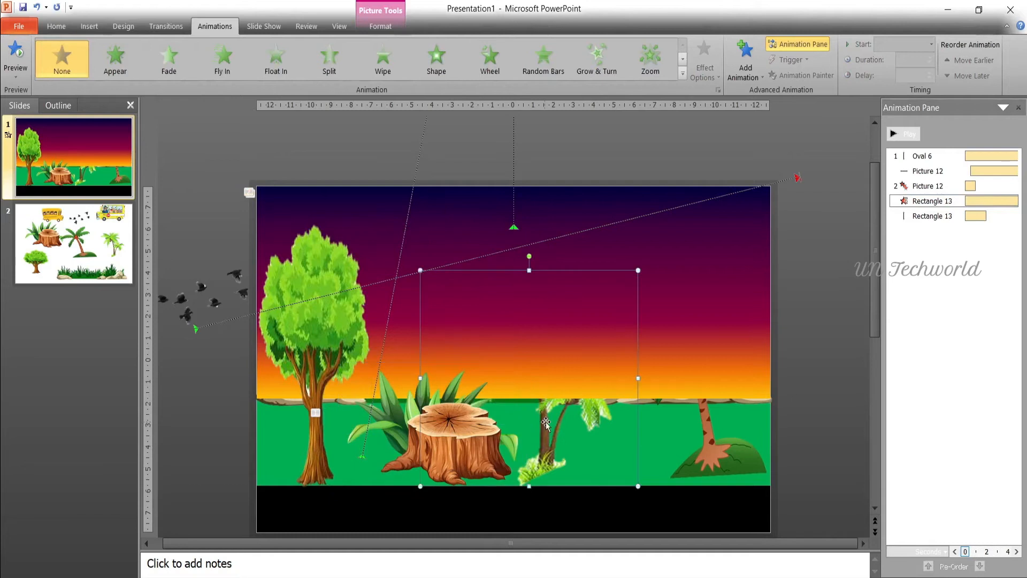
right_click(546, 424)
left_click(543, 440)
right_click(553, 441)
left_click(587, 347)
left_click(725, 448)
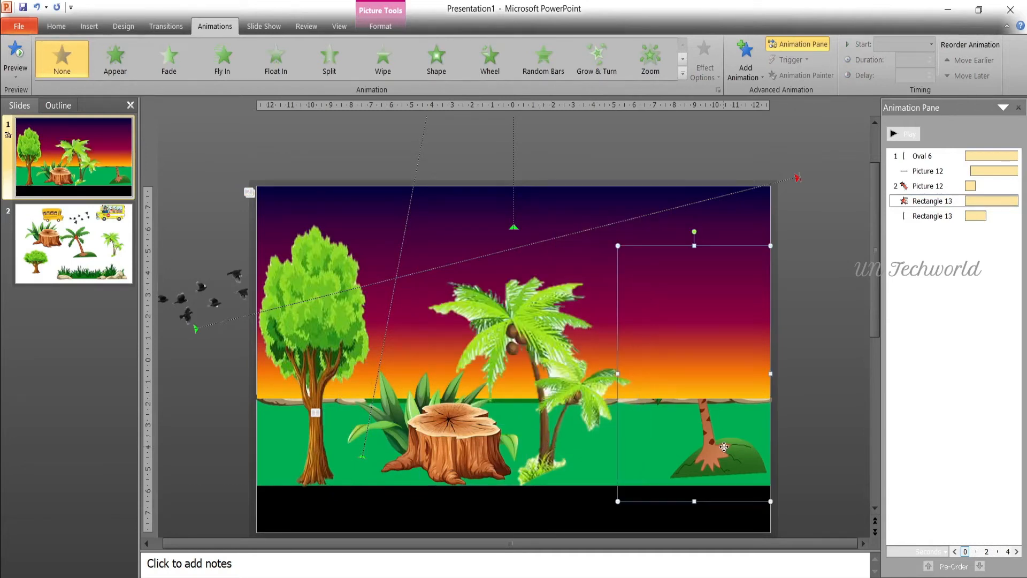
right_click(725, 448)
left_click(752, 354)
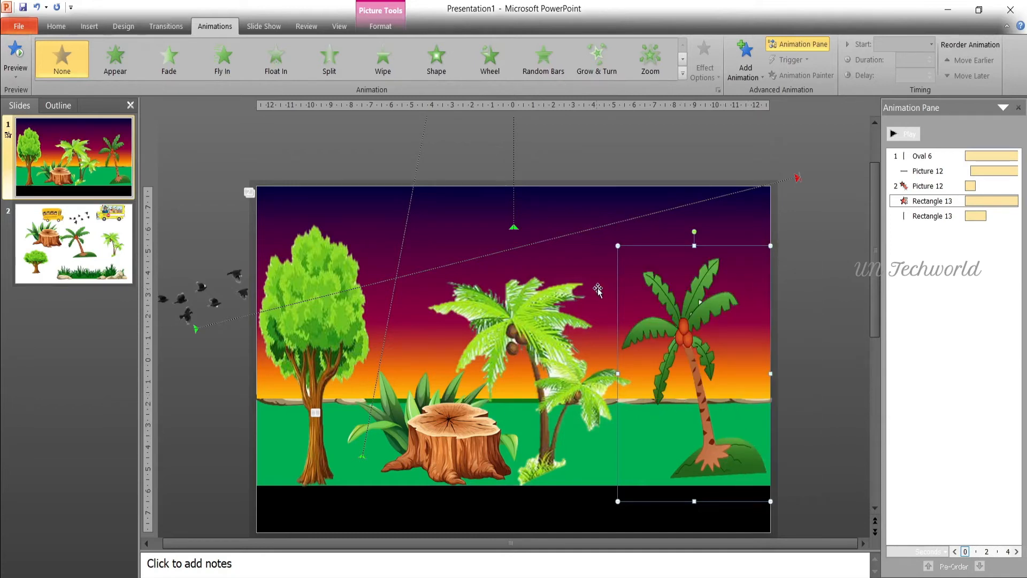
- Shift the night-sky rectangle and the red-fruited palm aside to expose the grass-and-rocks picture, and bring that picture to the front
left_click(727, 233)
left_click_drag(727, 233, 722, 209)
left_click_drag(645, 395, 703, 394)
left_click(631, 397)
left_click(656, 393)
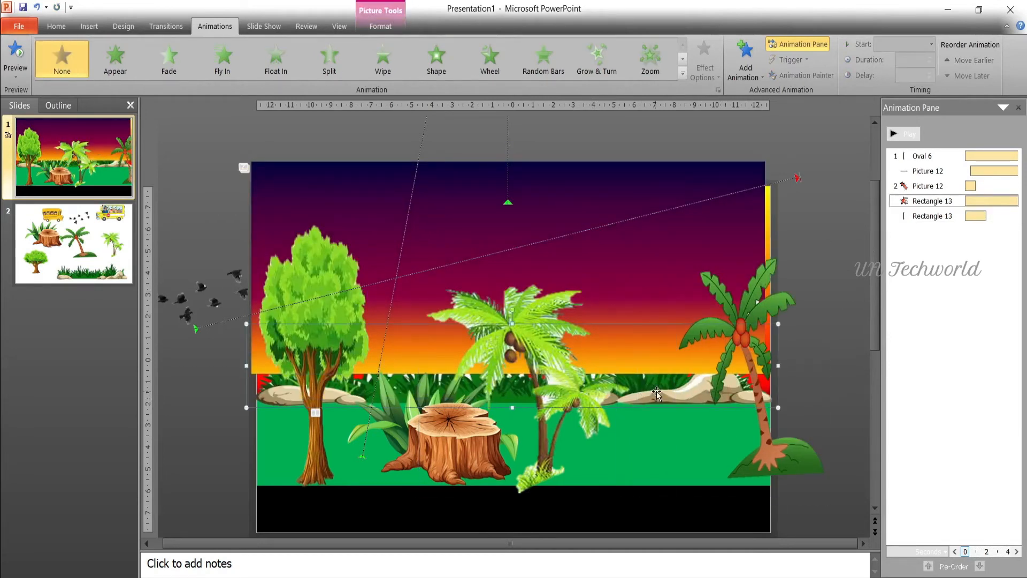
right_click(657, 394)
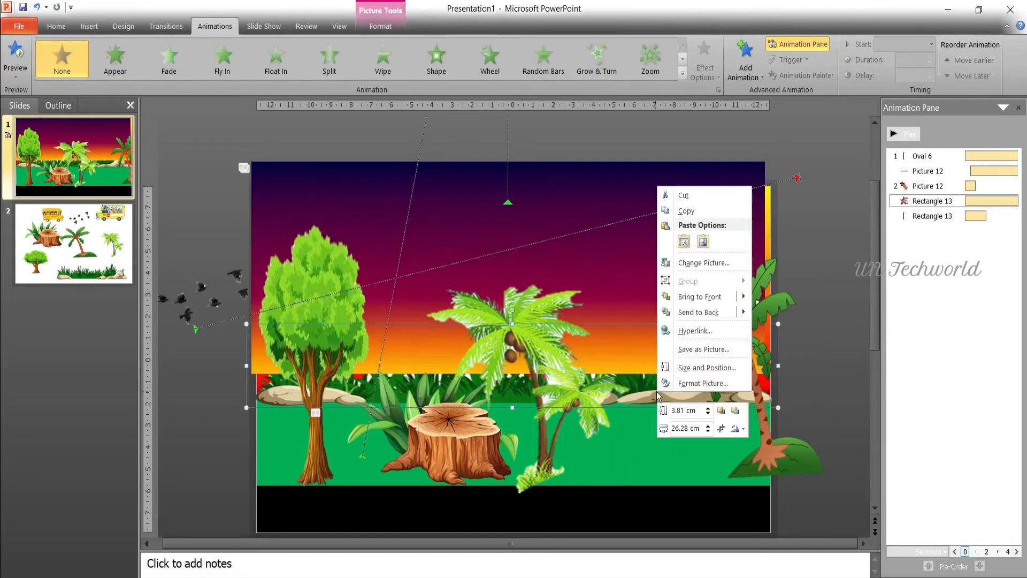
left_click(689, 301)
- Return the red-fruited palm to the slide's right side in front of the grass, and move the night-sky rectangle back over the sky
left_click_drag(765, 431, 689, 439)
right_click(694, 446)
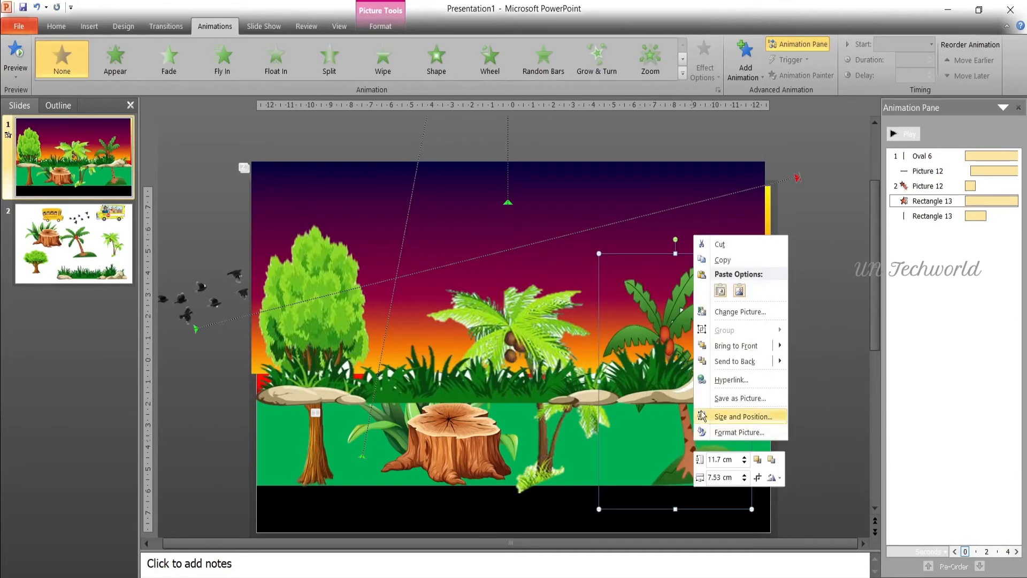
left_click(705, 345)
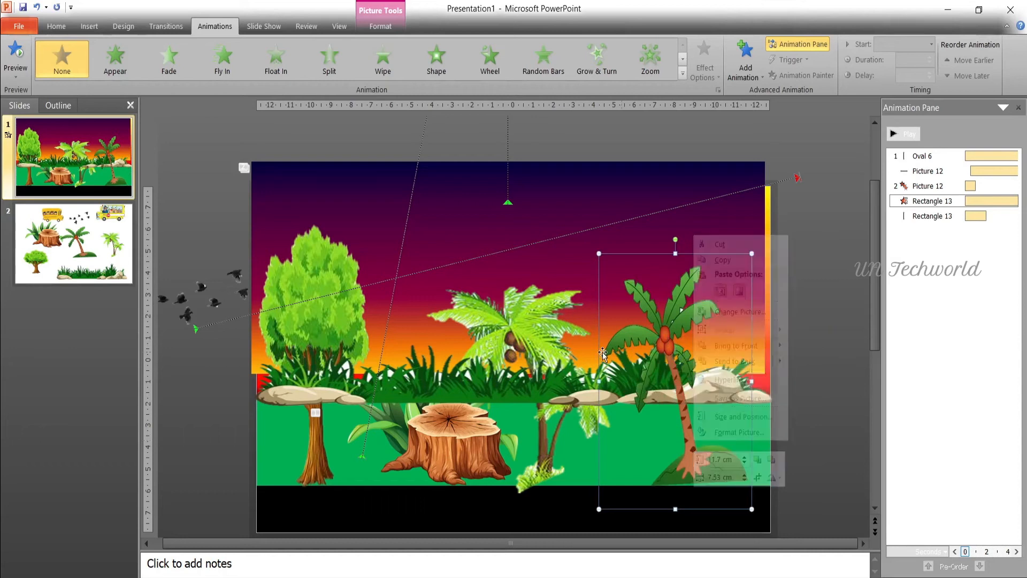
left_click(556, 279)
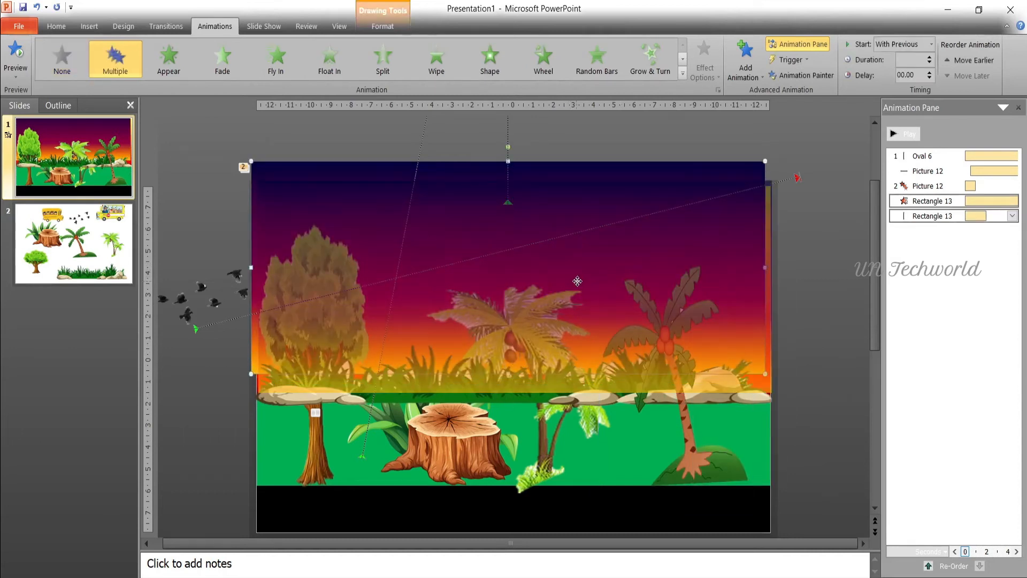
left_click_drag(577, 281, 584, 301)
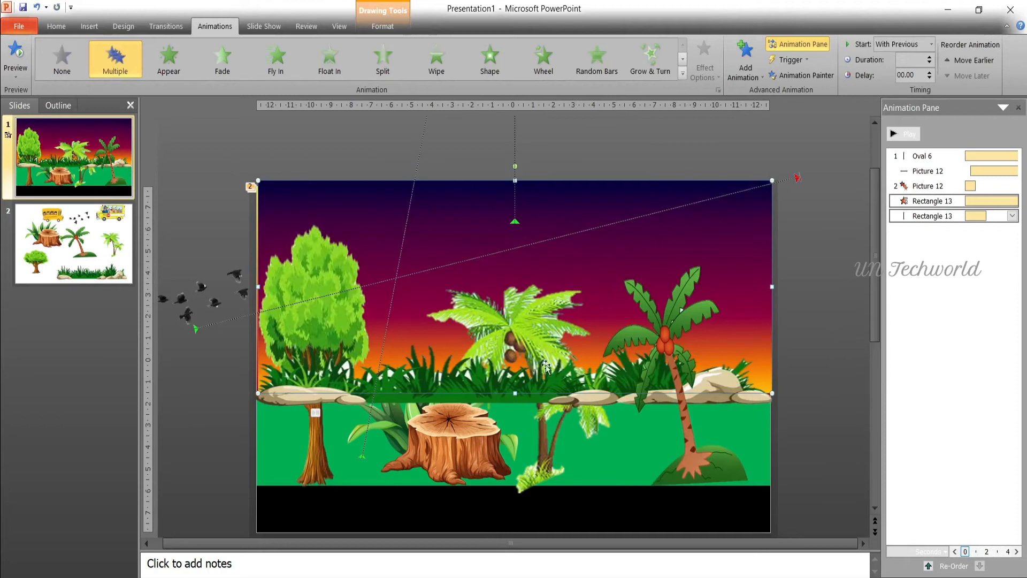
- Bring the double palm and the leafy tree in front of the grass-and-rocks picture
left_click(542, 423)
right_click(543, 424)
left_click(567, 324)
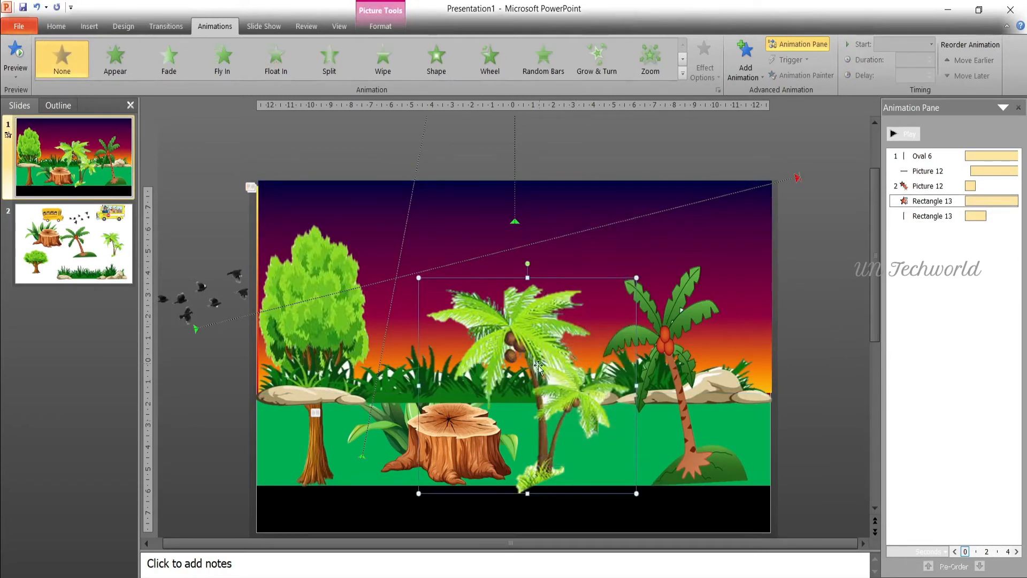
left_click(319, 273)
right_click(320, 272)
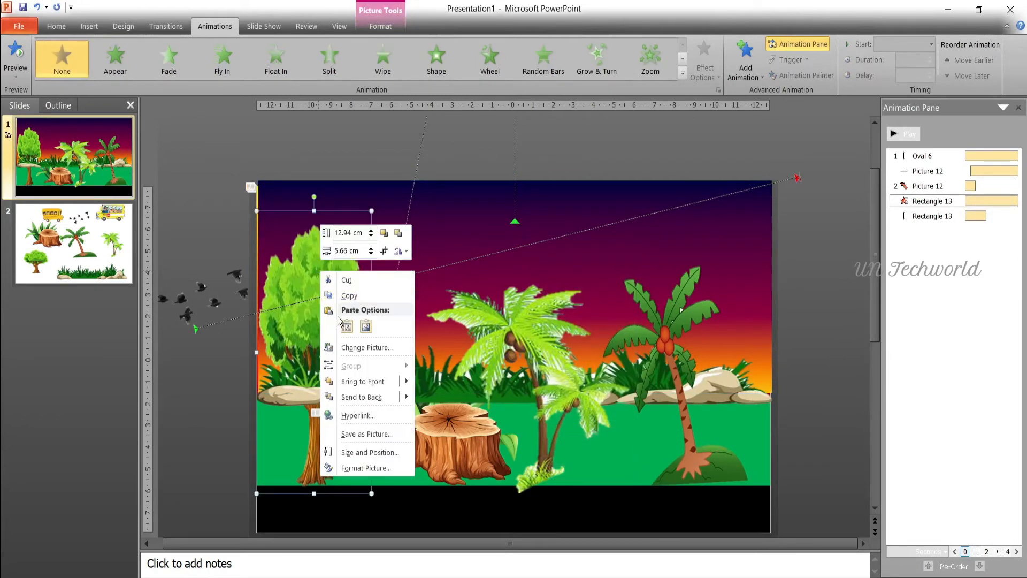
left_click(357, 387)
- Finish the layering by aligning the night-sky rectangle with the slide's edges and bringing the tree stump forward, and play the animations
left_click_drag(362, 203, 360, 203)
left_click(369, 496)
right_click(368, 496)
left_click(408, 385)
left_click(546, 420)
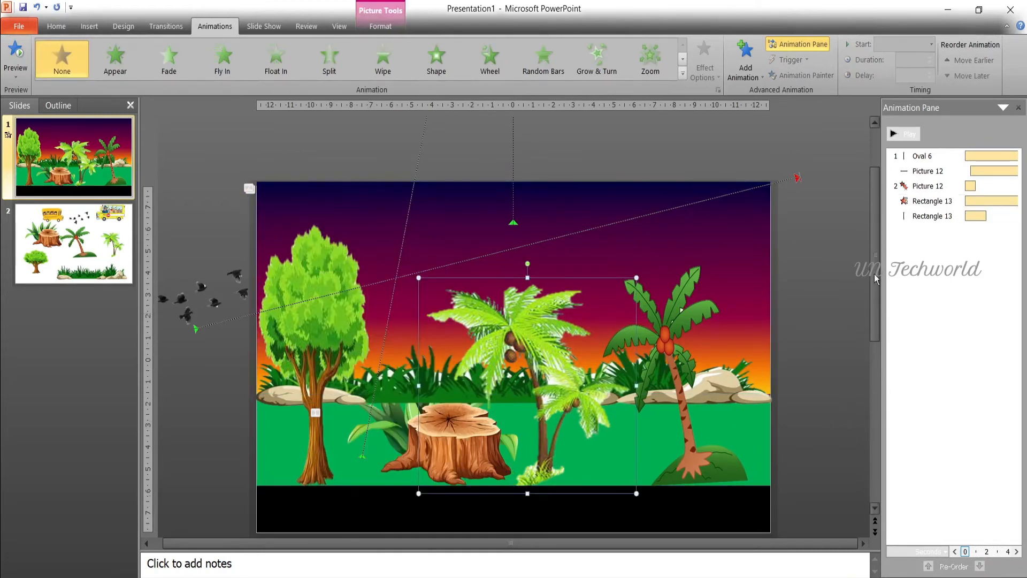
left_click(905, 133)
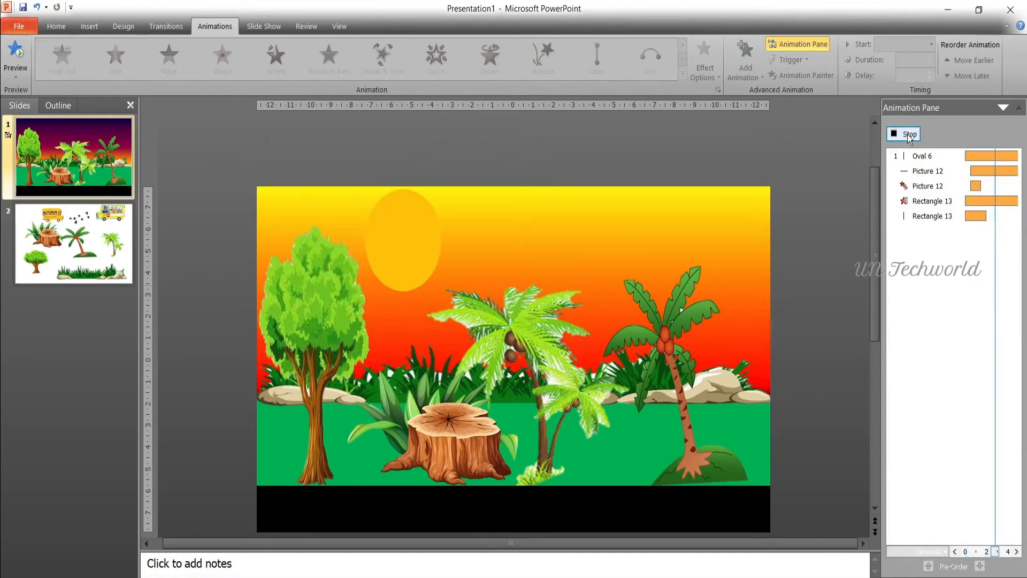
- Set a 1-second delay on the night-sky rectangle's Wipe exit effect and play the animations
left_click(929, 214)
left_click(931, 201)
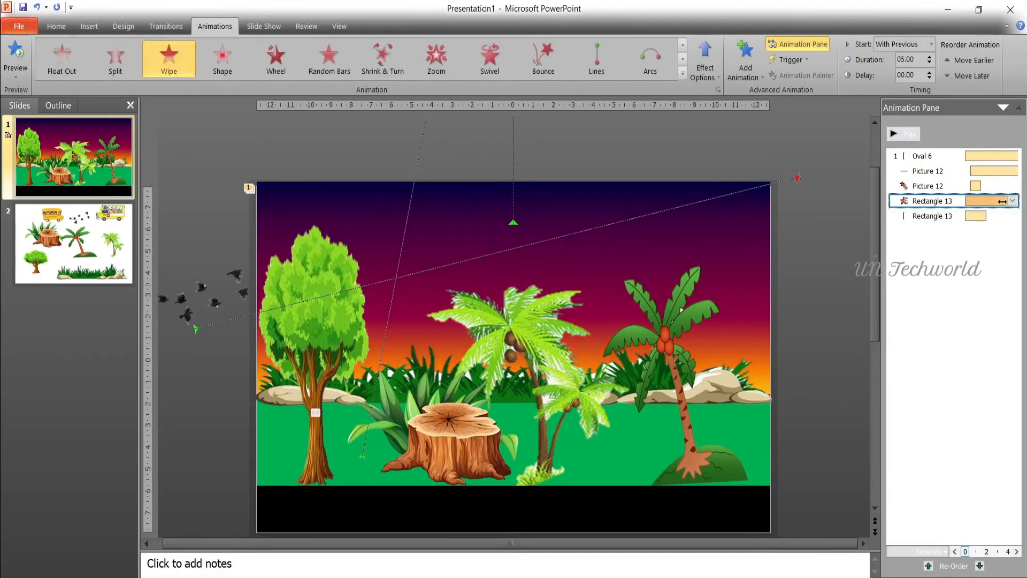
left_click(1013, 201)
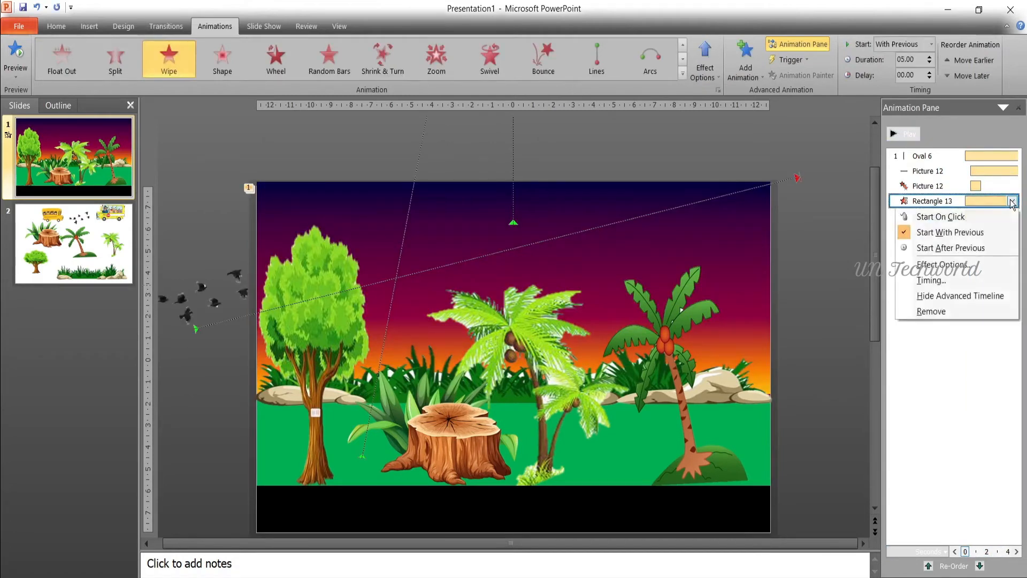
left_click(942, 264)
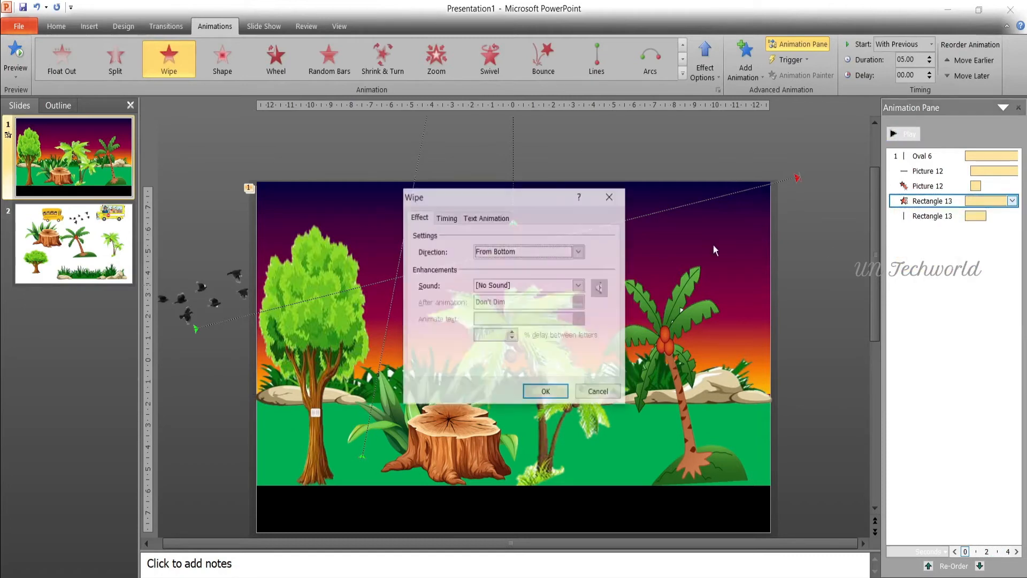
left_click(446, 221)
left_click(486, 250)
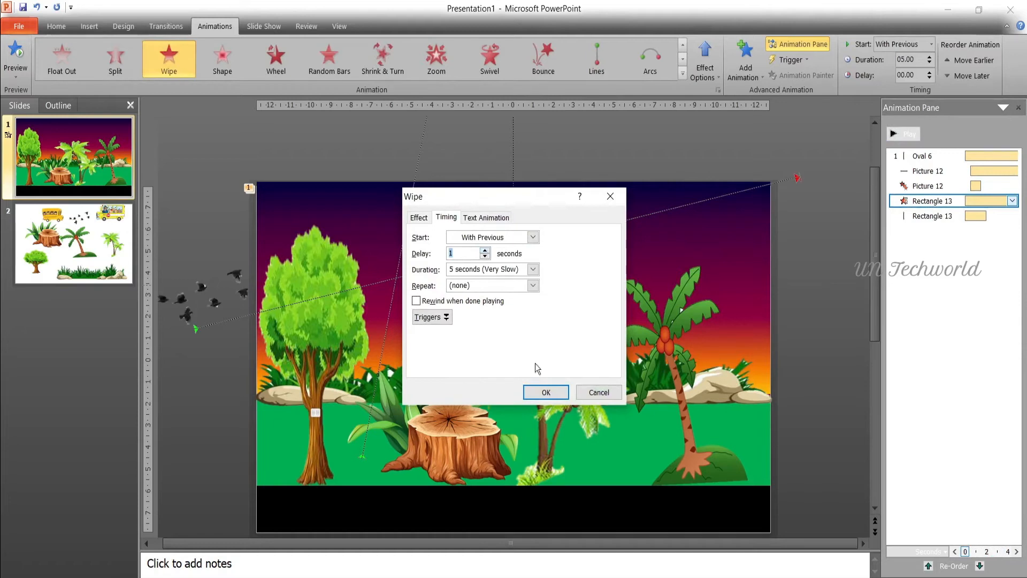
left_click(546, 393)
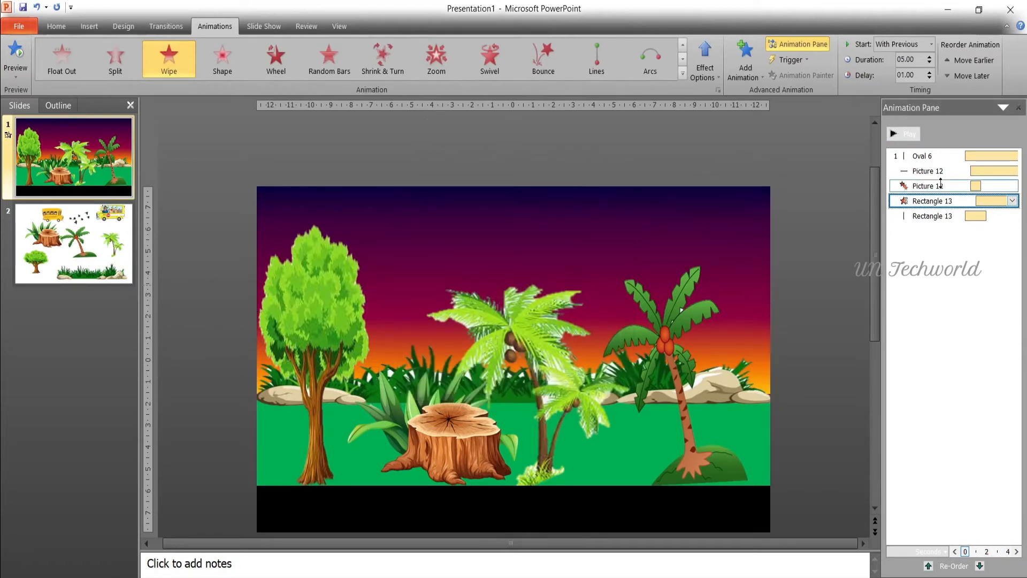
left_click(904, 135)
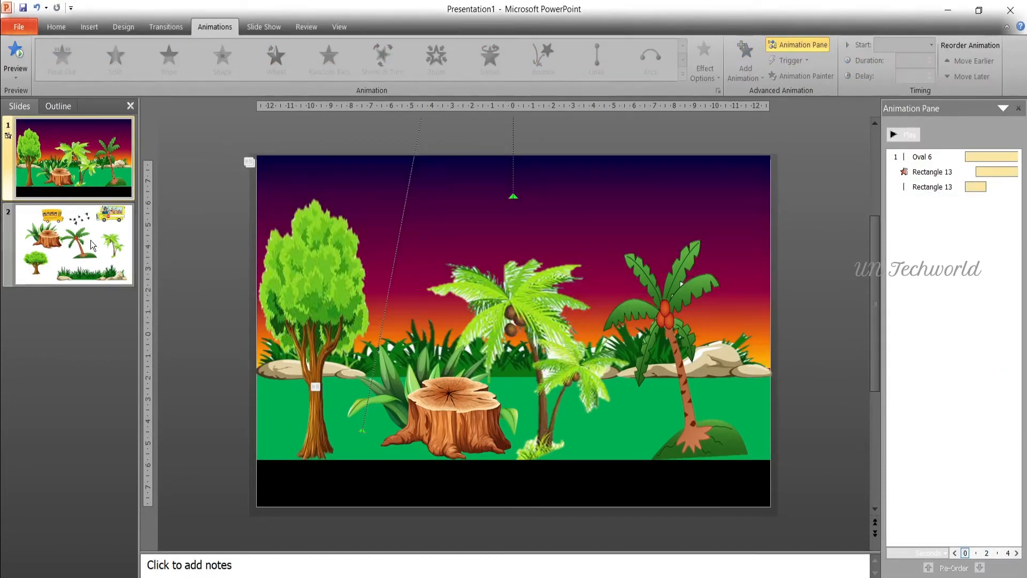
- Copy the flock of birds from slide 2 into slide 1 and place it just outside the slide's left edge
left_click(91, 240)
left_click(548, 226)
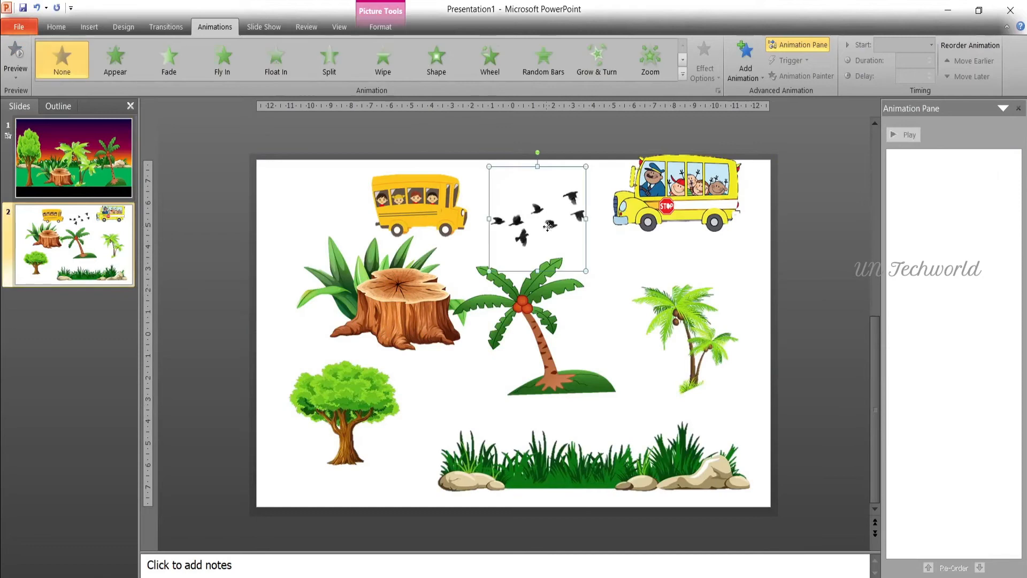
left_click(91, 191)
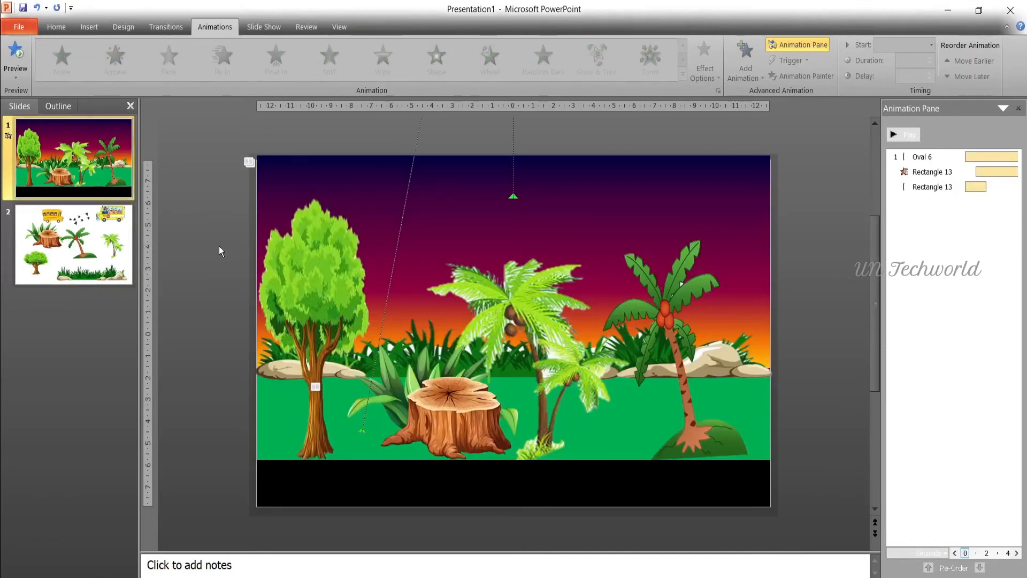
key("ctrl+v")
left_click_drag(531, 220, 213, 268)
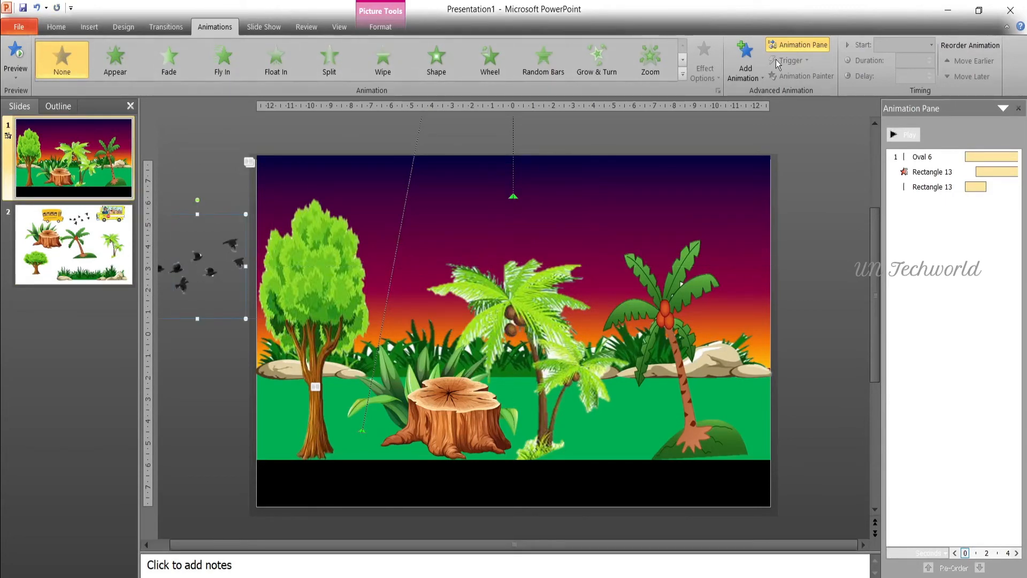
- Add a Lines motion path to the birds, running from the flock diagonally up across the sky to beyond the slide's upper-right corner
left_click(745, 62)
scroll(778, 368, "down", 3)
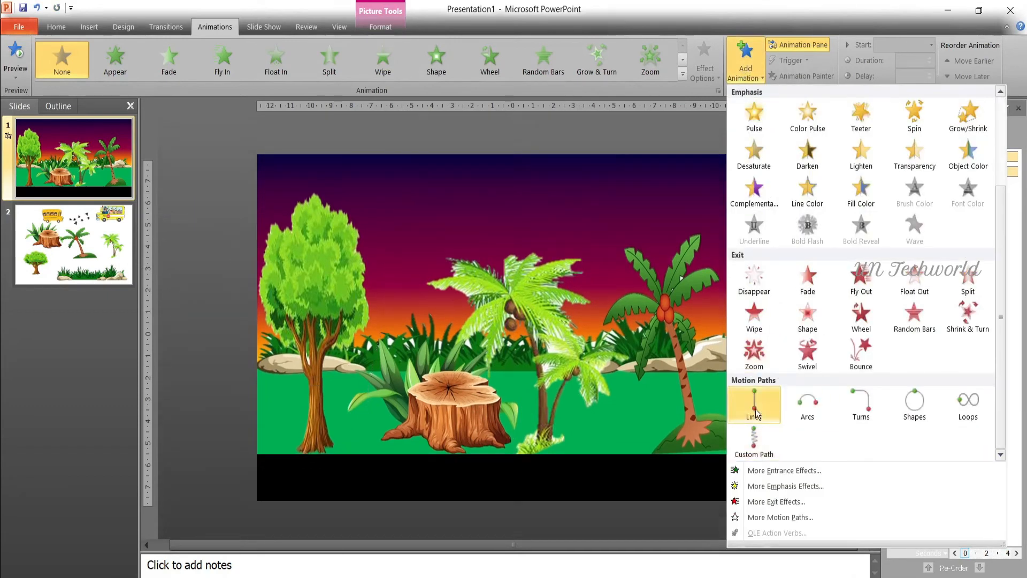
left_click(756, 411)
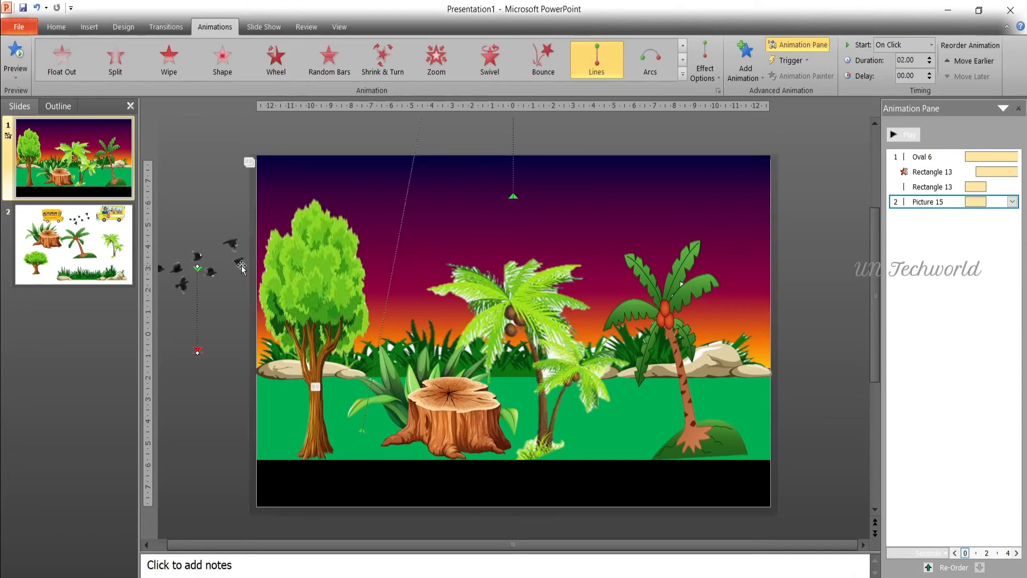
left_click_drag(863, 124, 864, 126)
left_click_drag(196, 266, 175, 289)
- Time the birds' motion path to start With Previous, with a 0.5-second delay and 5 seconds (Very Slow) duration, and play the animations
left_click(1013, 202)
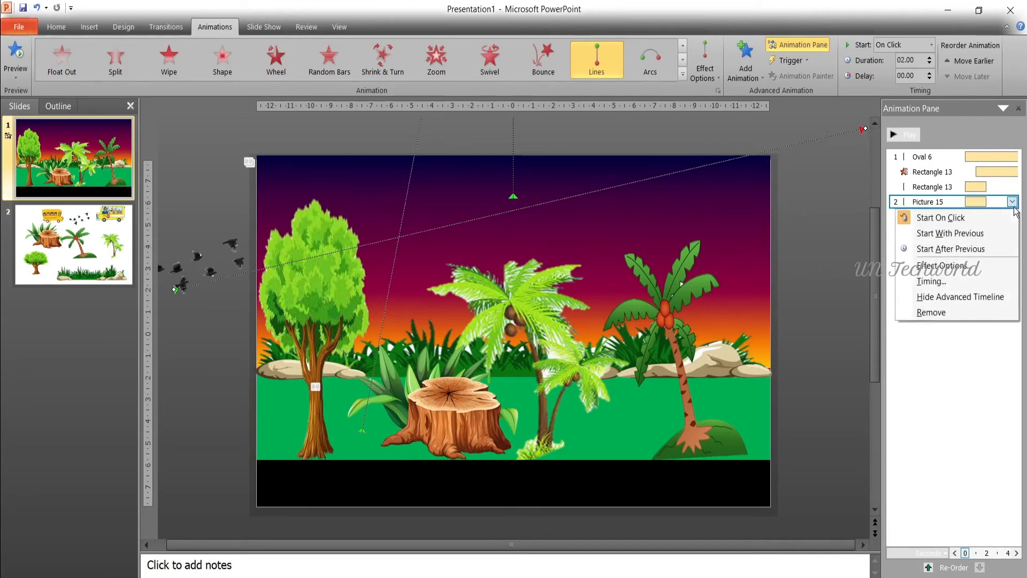
left_click(962, 235)
left_click(1012, 202)
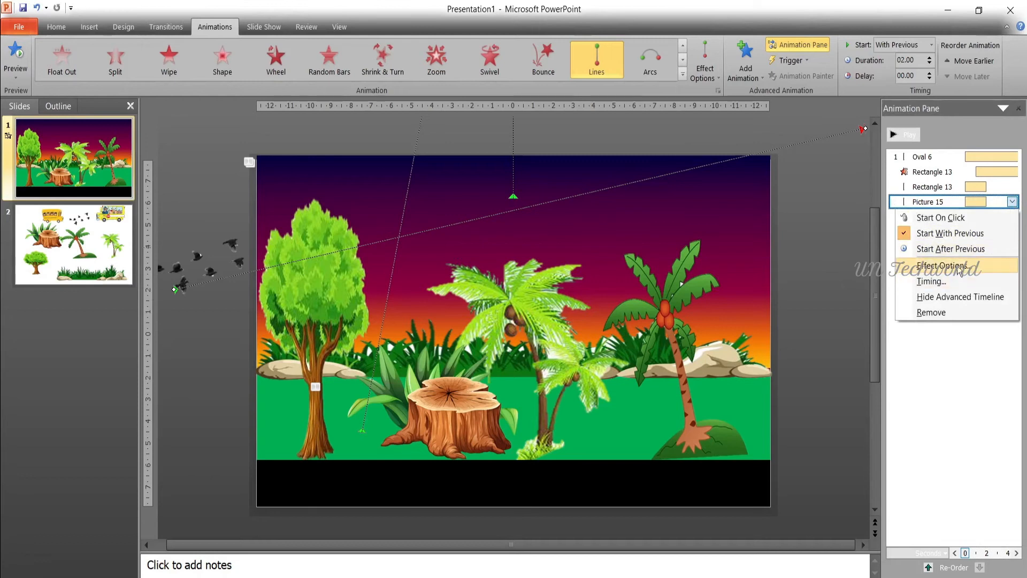
left_click(959, 267)
left_click(451, 197)
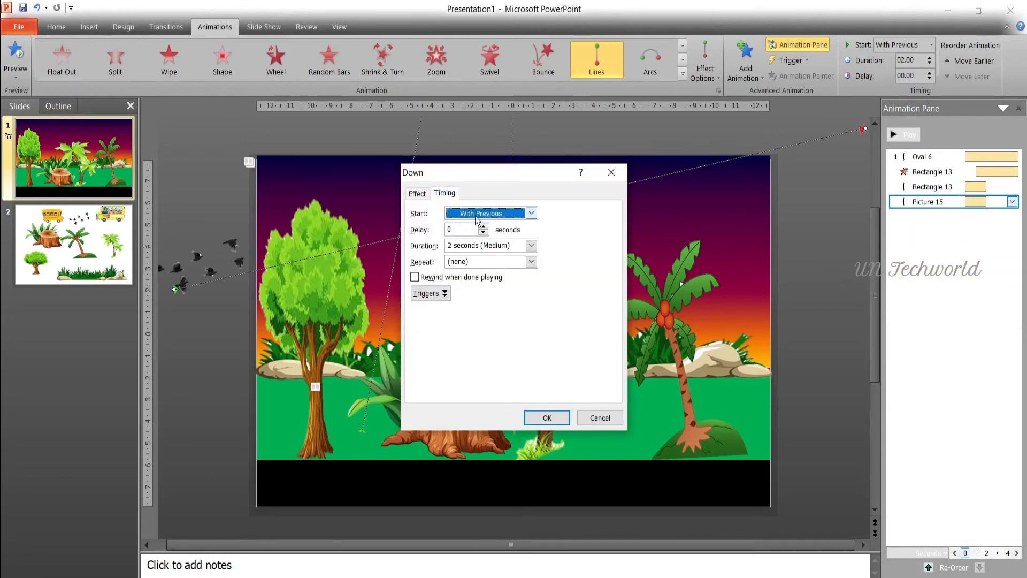
left_click(484, 227)
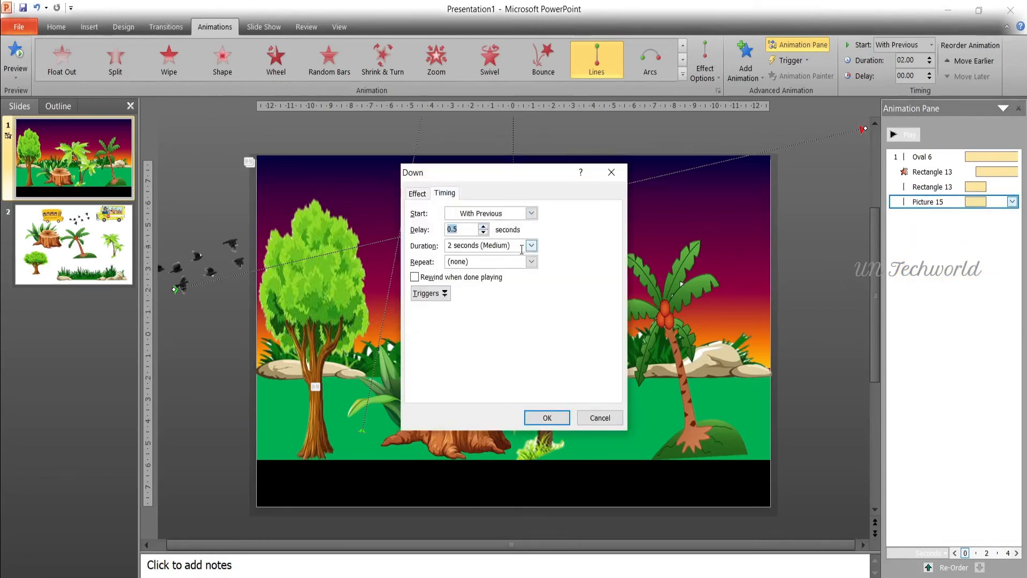
left_click(532, 245)
left_click(508, 258)
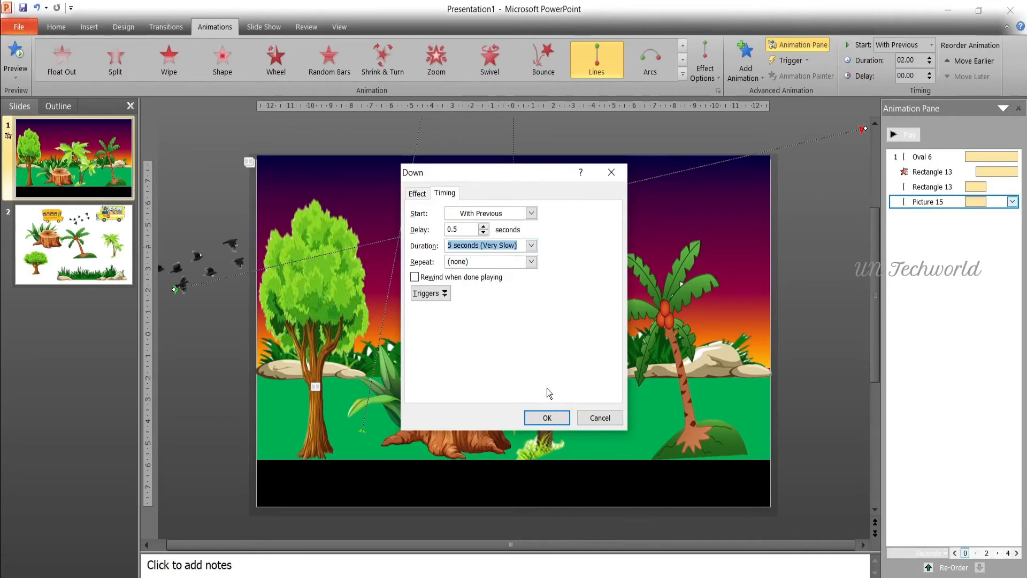
left_click(546, 417)
left_click(901, 134)
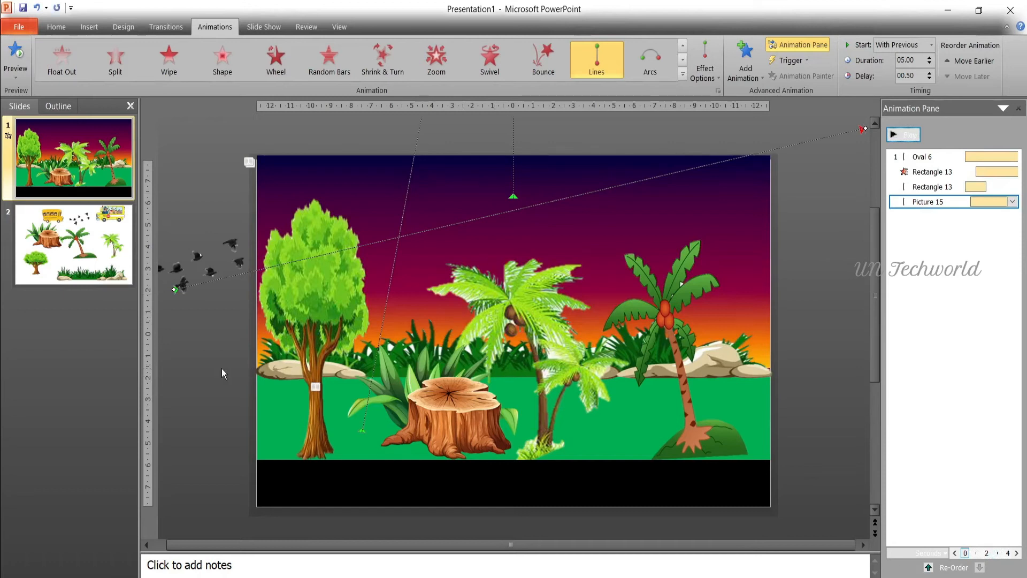
- Draw a straight horizontal line along the middle of the black road strip, spanning the slide's full width
left_click(86, 26)
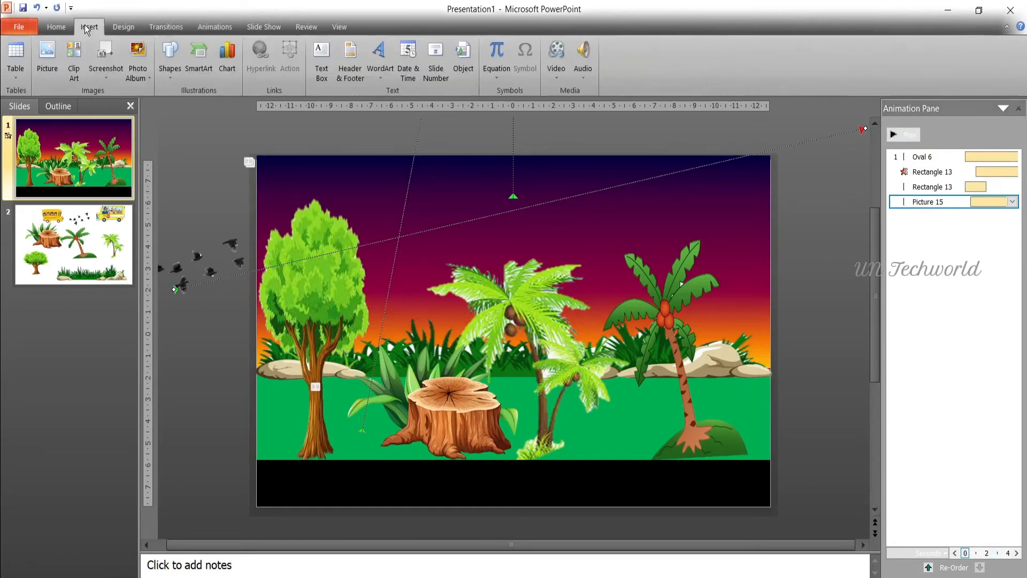
left_click(124, 27)
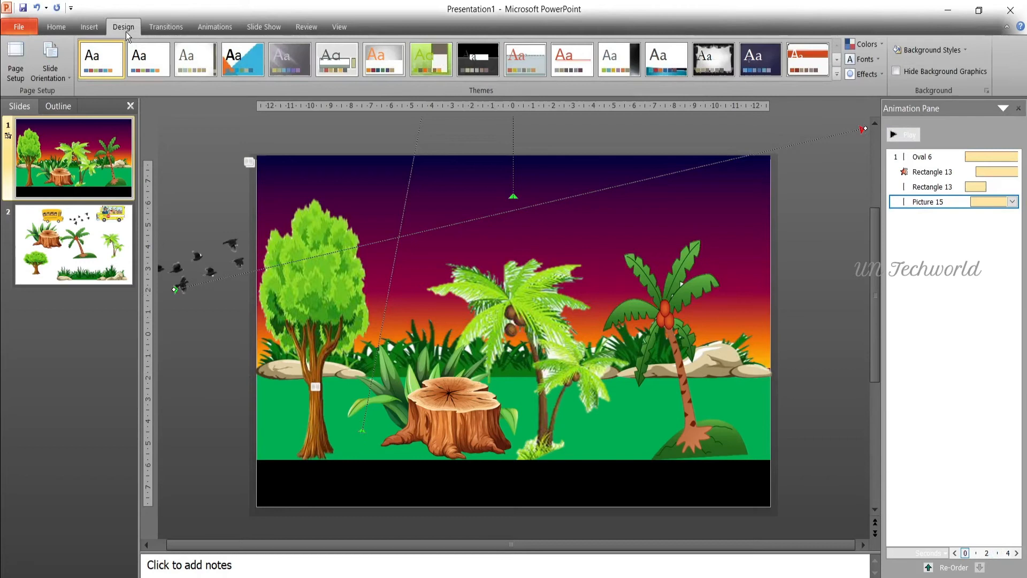
left_click(89, 27)
left_click(177, 76)
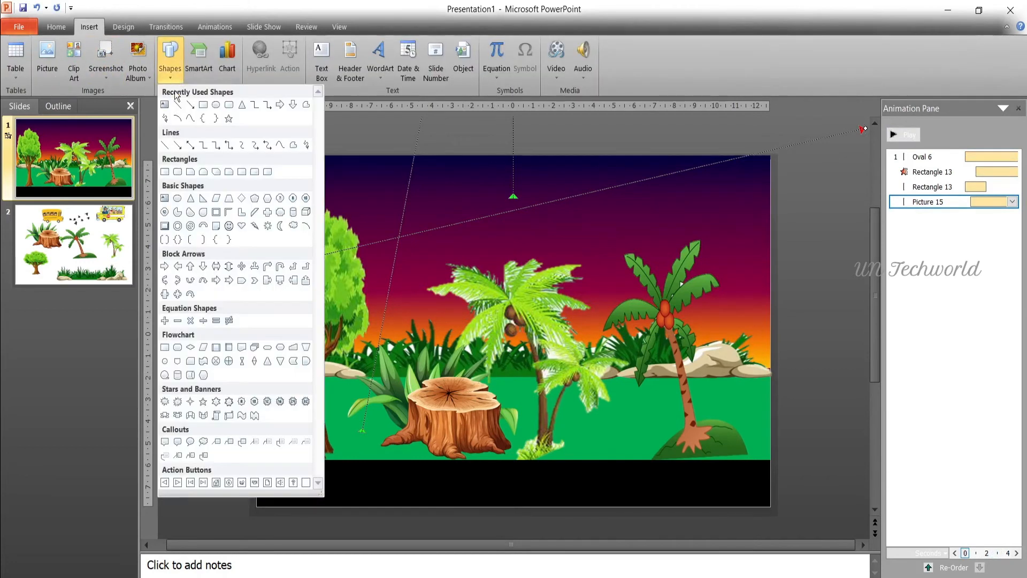
left_click(177, 105)
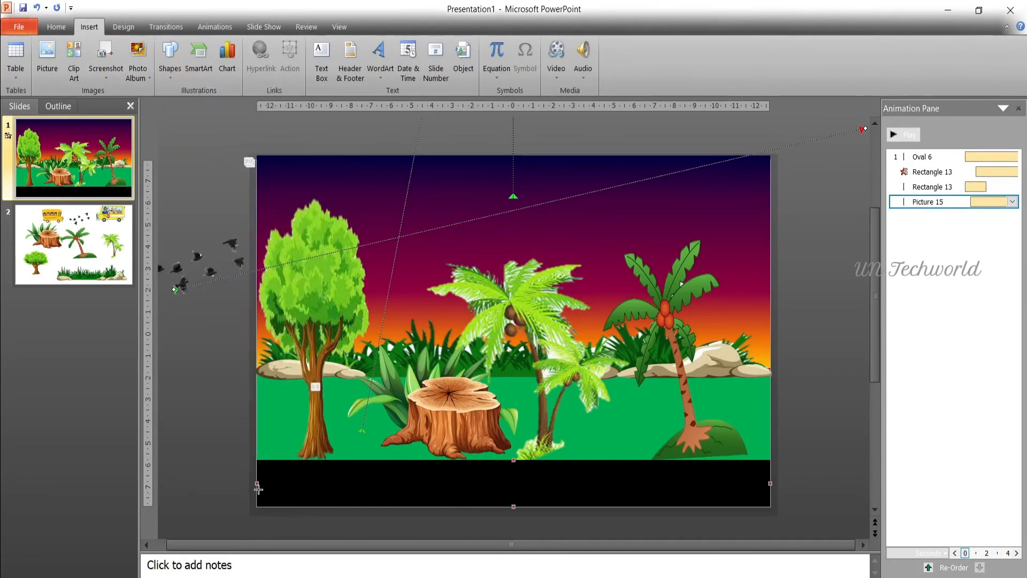
left_click_drag(256, 483, 772, 483)
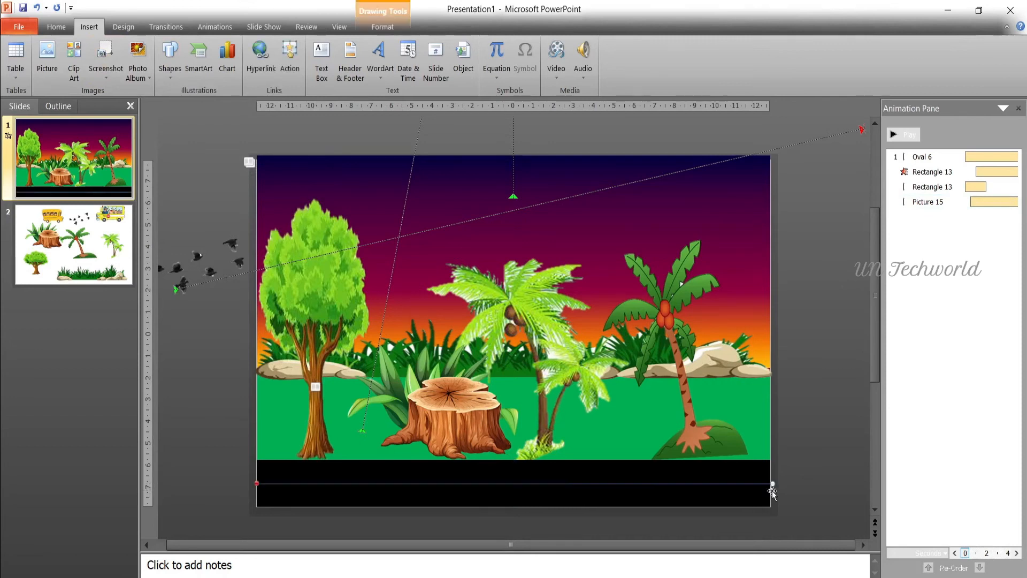
- Format the road's centre line as a dashed line with a width of 2.25 pt
right_click(381, 482)
left_click(421, 471)
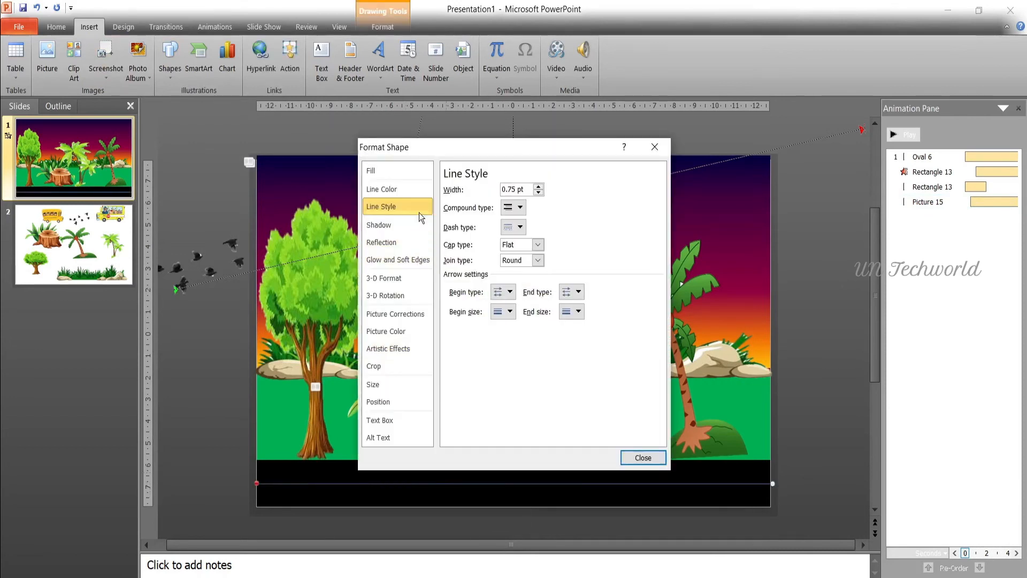
left_click(539, 186)
left_click(539, 186)
left_click(539, 187)
left_click(539, 187)
left_click(539, 186)
left_click(539, 187)
left_click(521, 230)
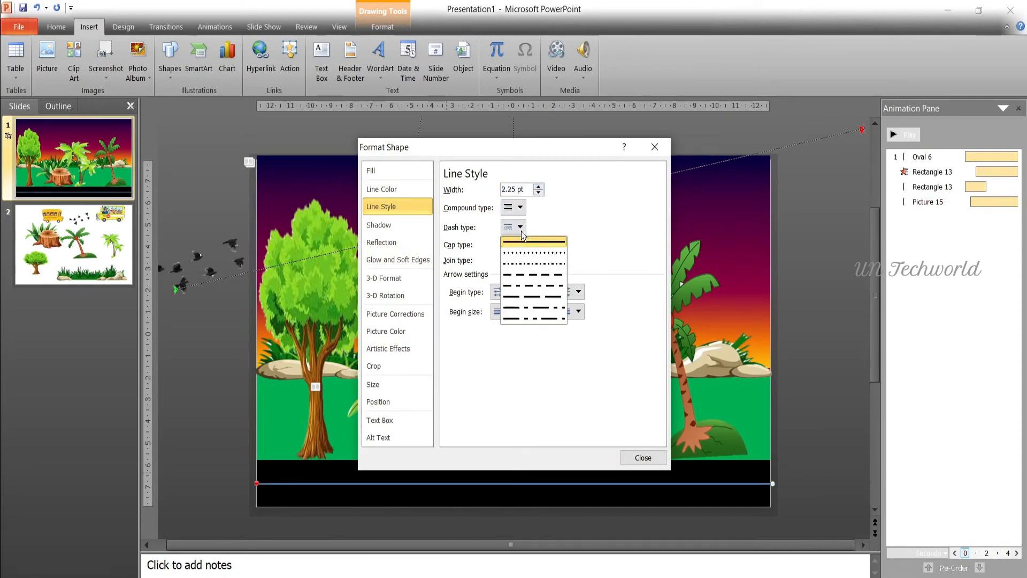
left_click(519, 277)
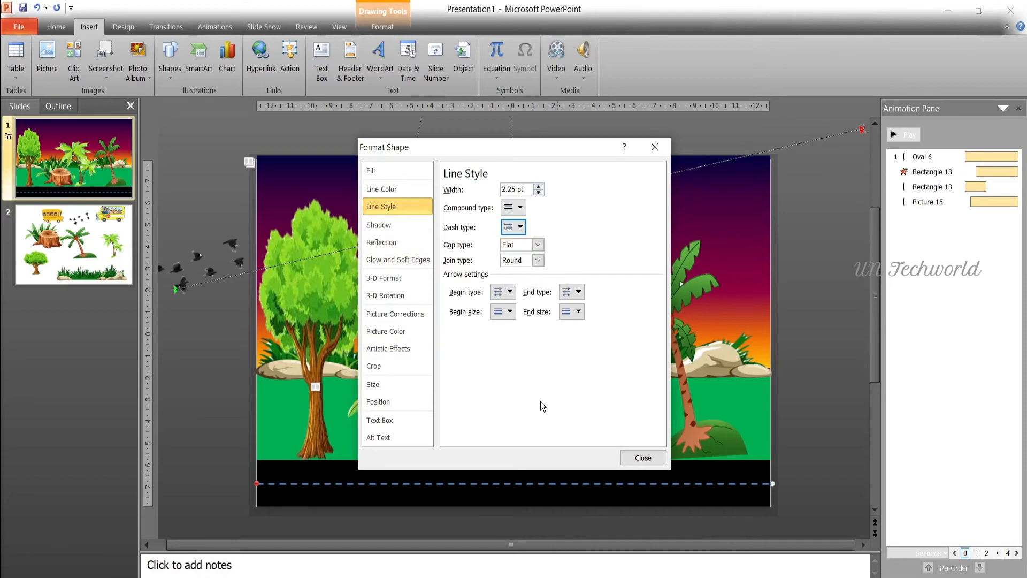
- Increase the dashed road line's width to 4 pt and colour it solid white
left_click(539, 186)
left_click(538, 186)
left_click(539, 186)
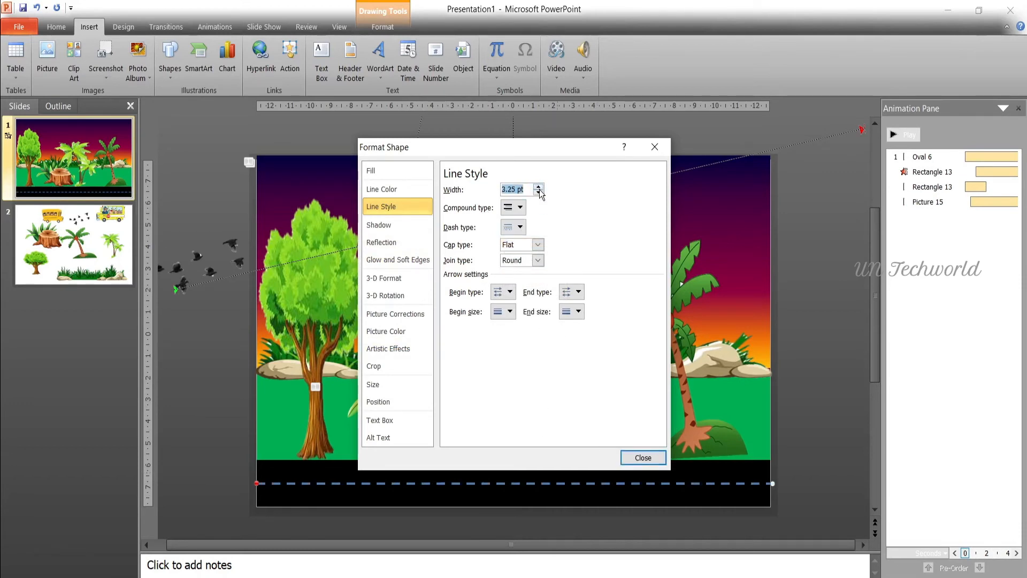
left_click(539, 186)
left_click(539, 187)
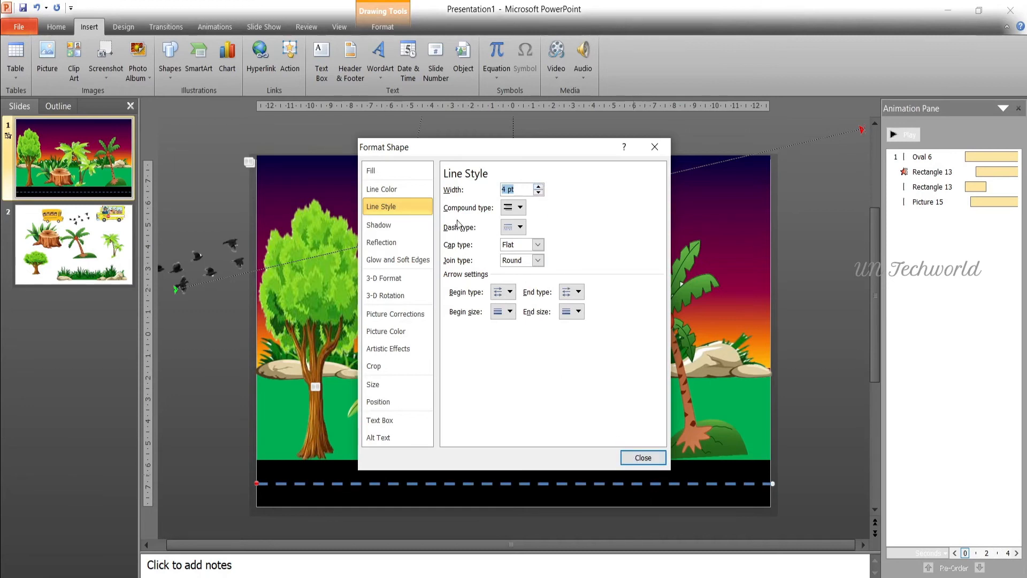
left_click(383, 190)
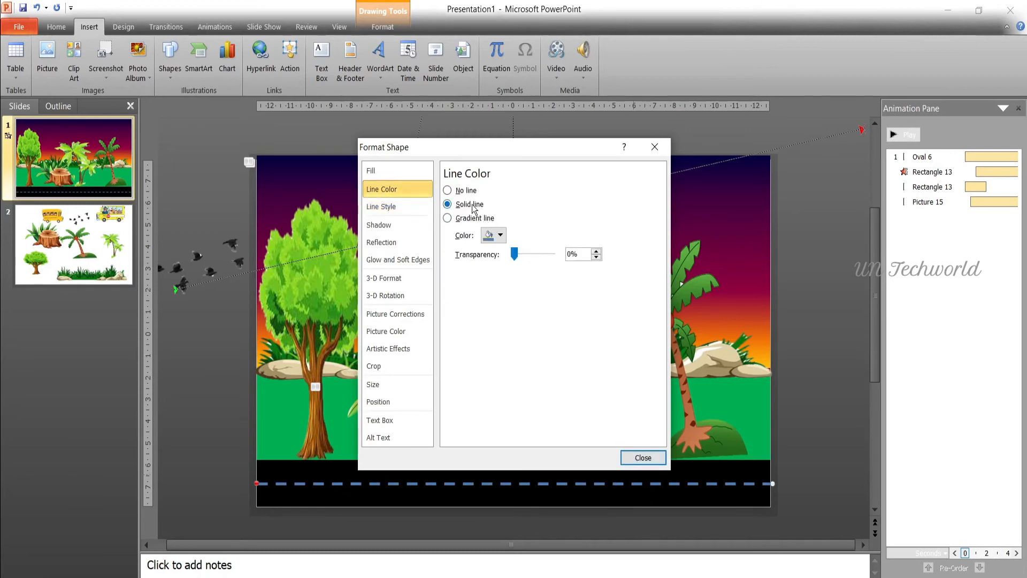
left_click(496, 235)
left_click(483, 262)
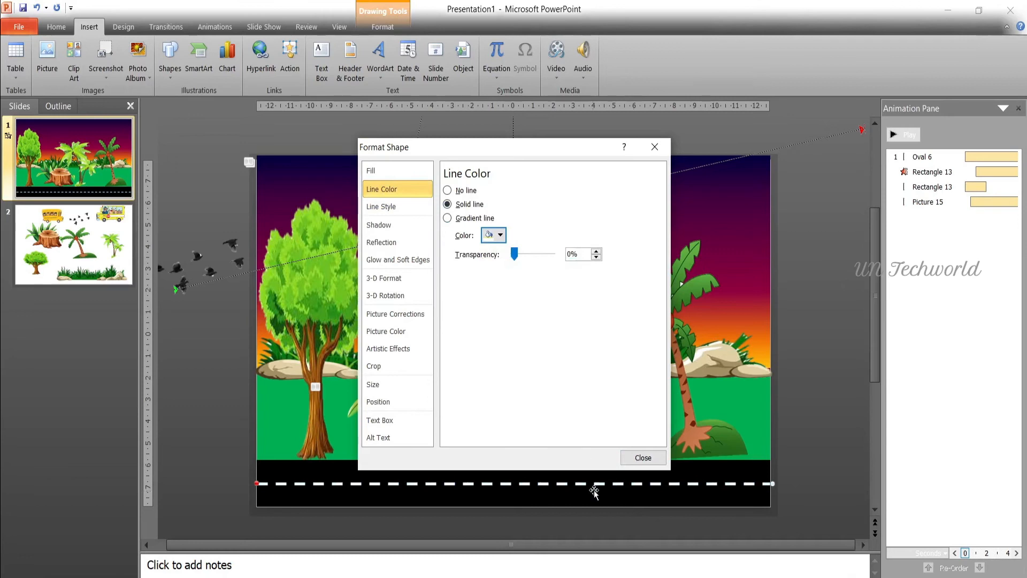
left_click(643, 458)
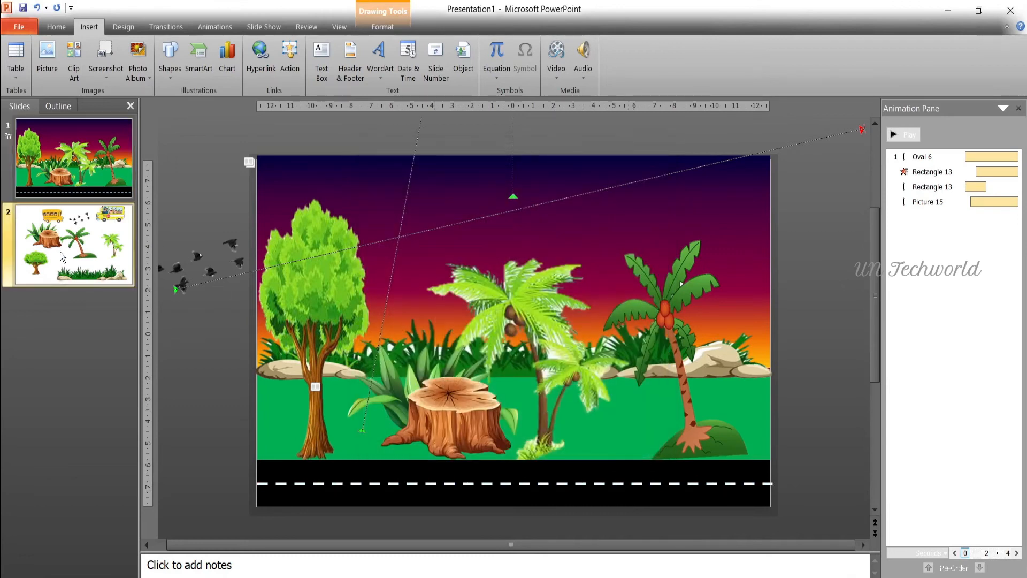
- Copy the right-facing yellow school bus from slide 2 into slide 1, shrink it, and place it outside the left edge beside the road
left_click(62, 257)
left_click(417, 208)
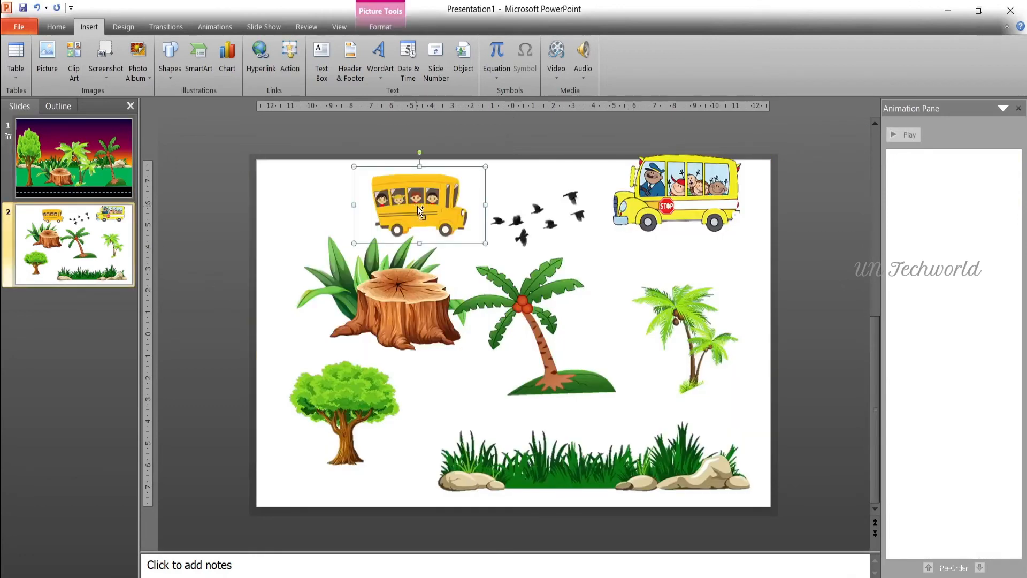
key("Page_Up")
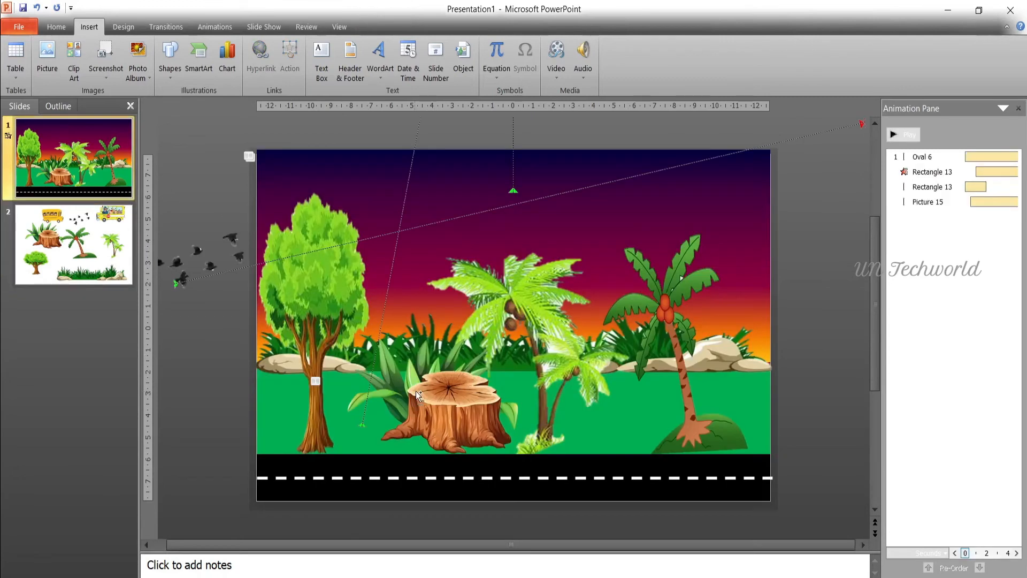
key("ctrl+v")
left_click_drag(428, 188, 304, 428)
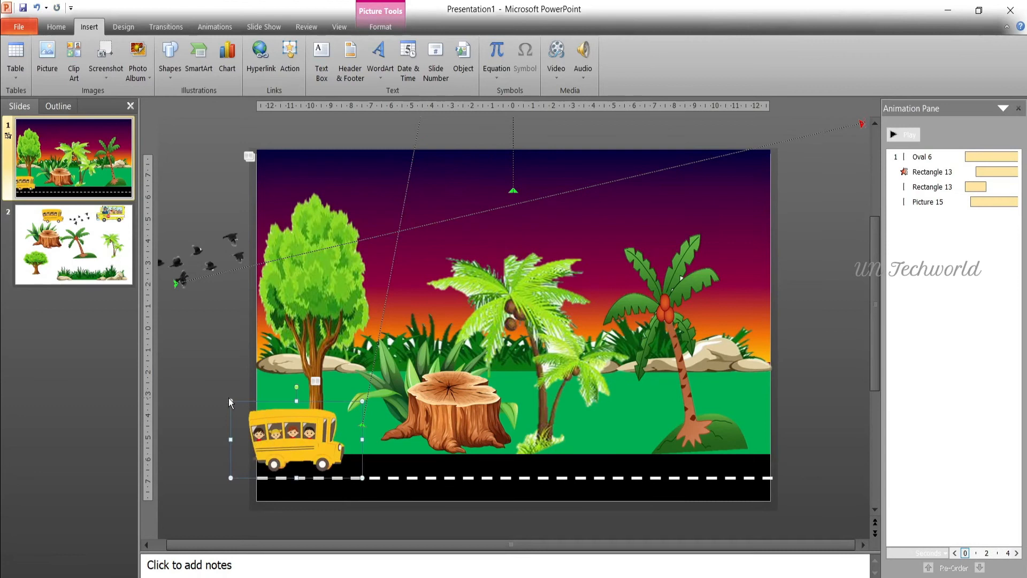
left_click_drag(230, 401, 224, 466)
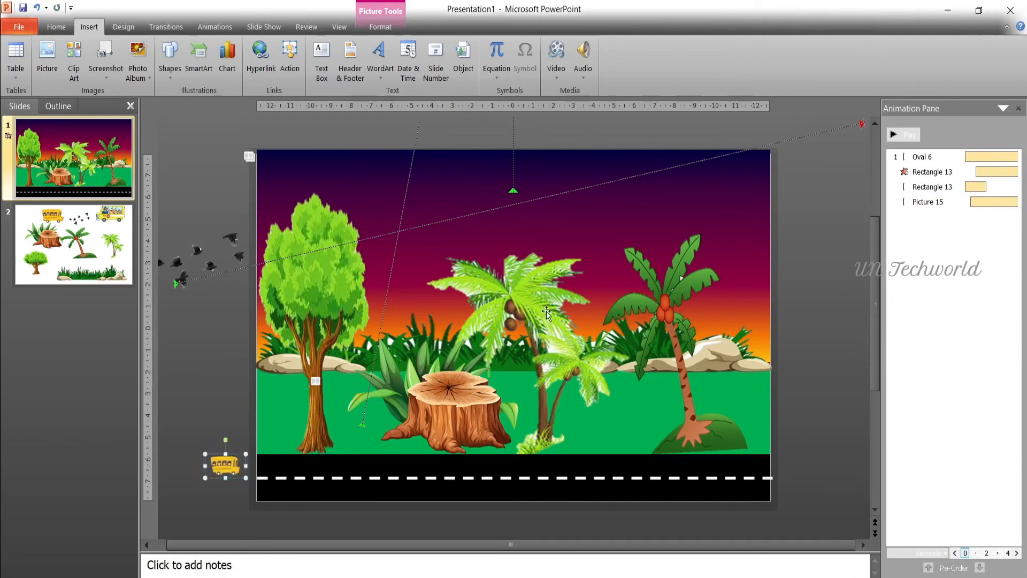
- Add a Right motion path to the yellow bus outside the slide's left edge and extend its end beyond the slide's right edge
left_click(207, 29)
left_click(745, 60)
scroll(795, 355, "down", 3)
left_click(780, 517)
scroll(532, 336, "down", 2)
scroll(531, 337, "up", 2)
left_click(533, 263)
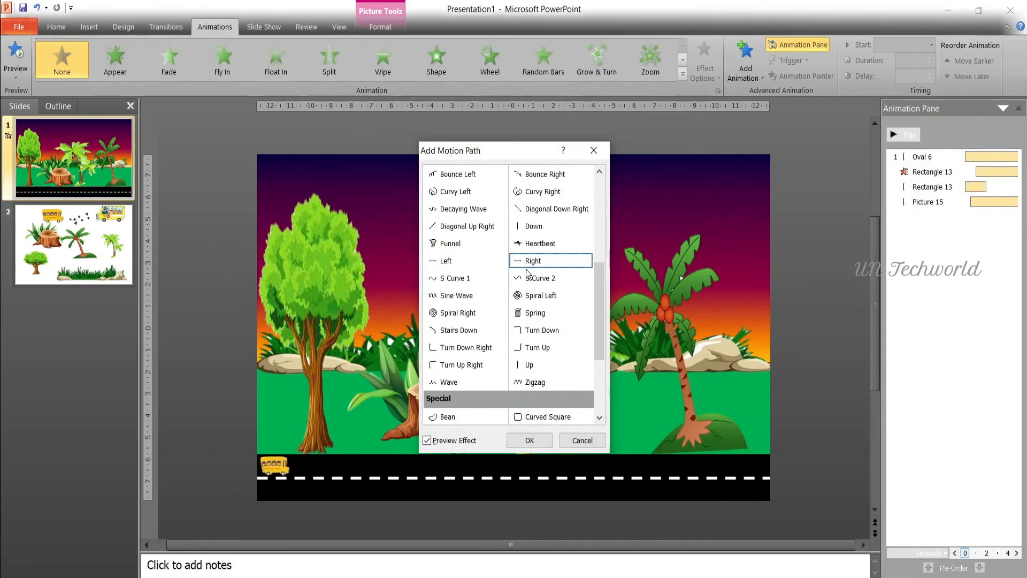
left_click(529, 440)
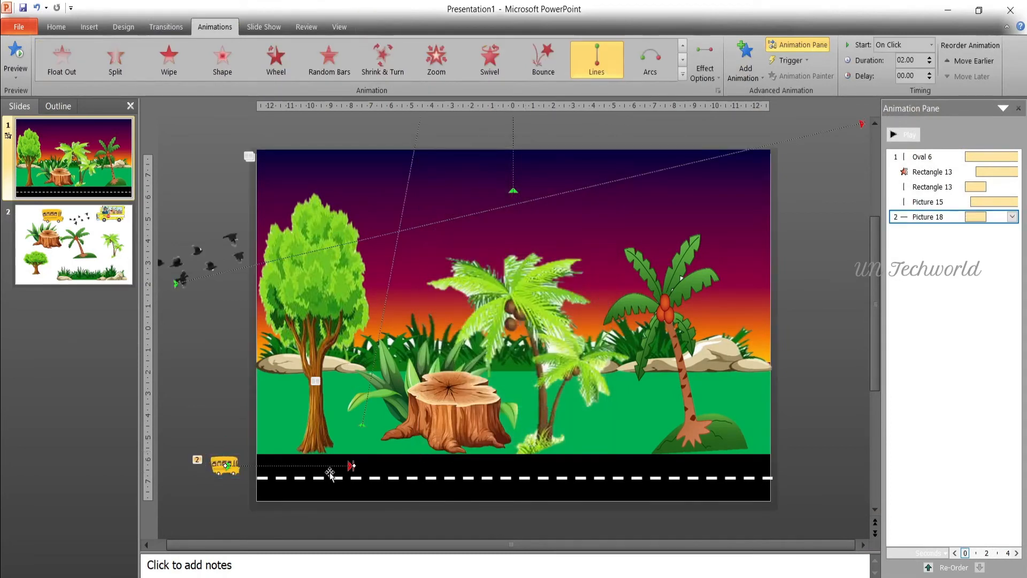
left_click_drag(352, 466, 807, 461)
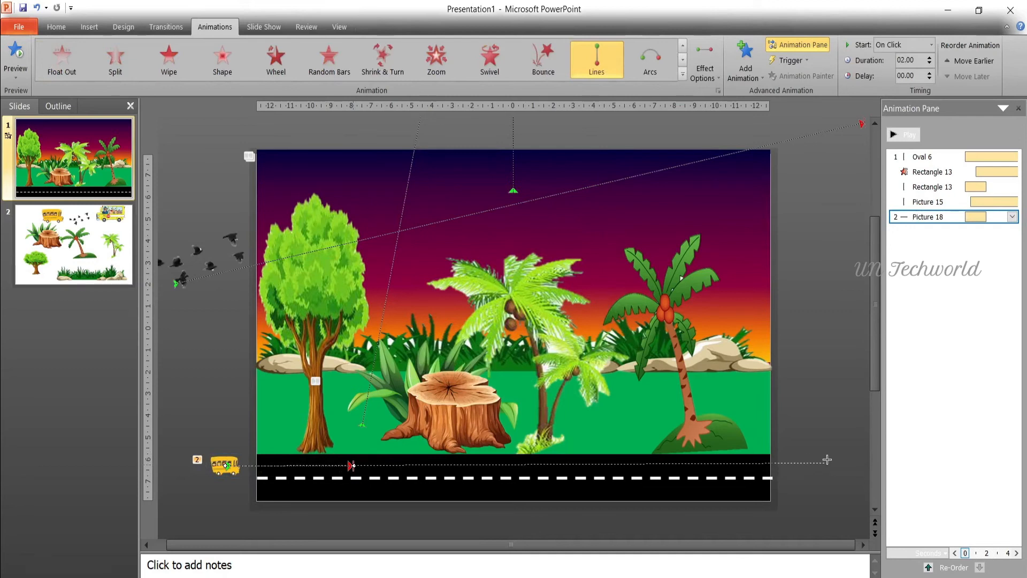
left_click_drag(834, 461, 833, 461)
- Set the right-moving bus's motion path to start With Previous, with a 2-second delay and a duration of 5 seconds (Very Slow)
left_click(1012, 217)
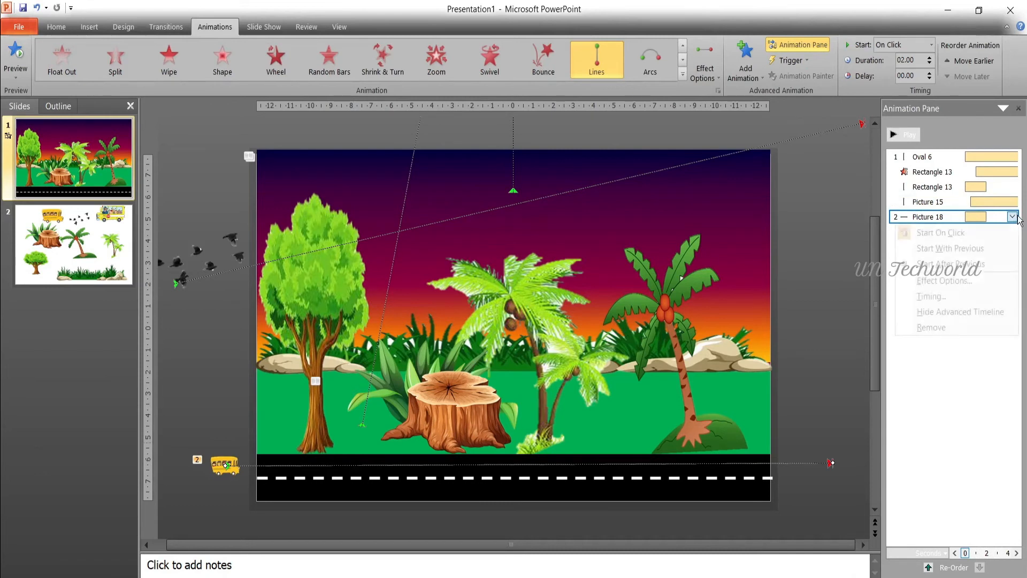
left_click(965, 250)
left_click(1012, 217)
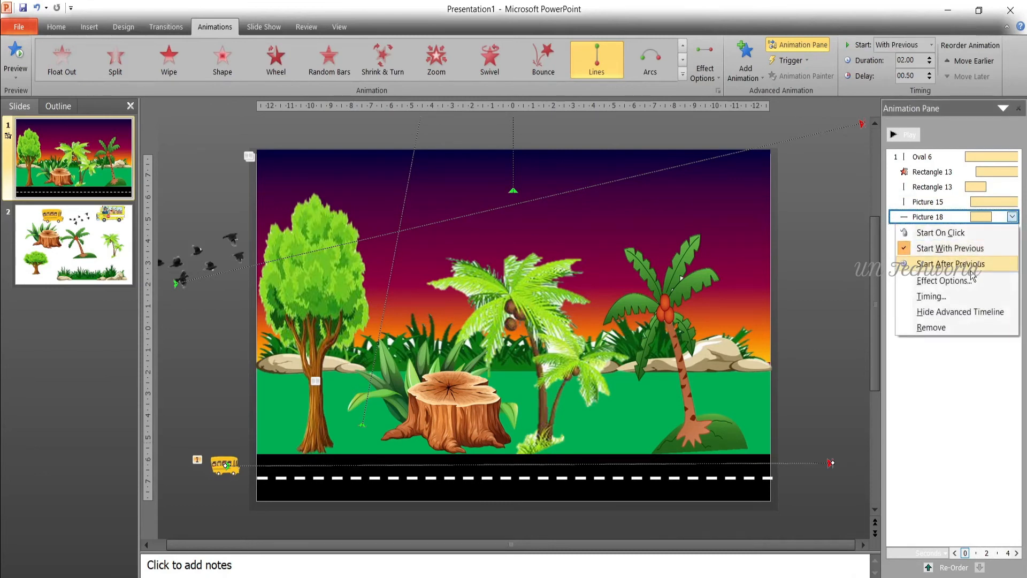
left_click(957, 282)
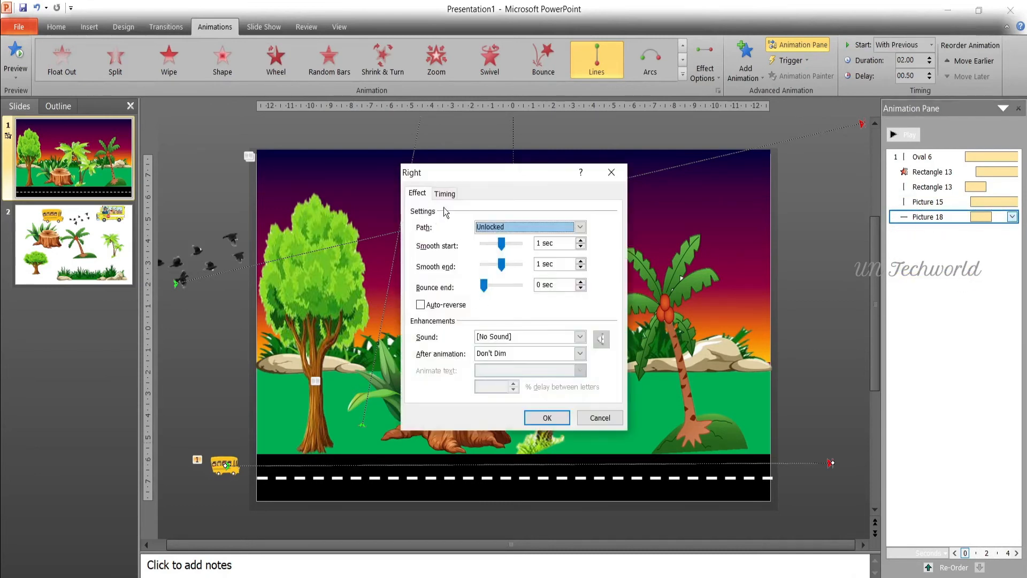
left_click(445, 193)
left_click(531, 247)
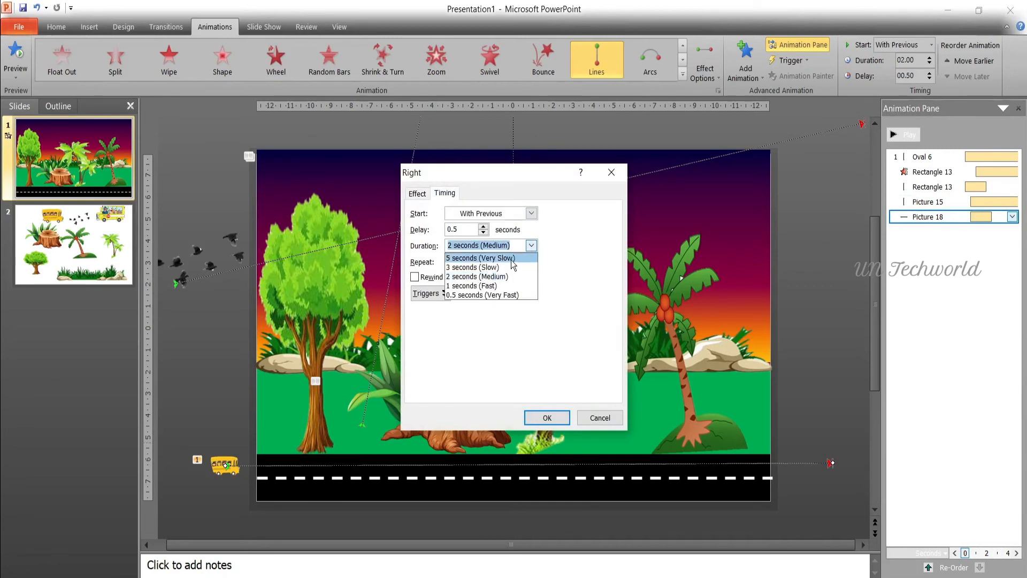
left_click(512, 263)
left_click(484, 227)
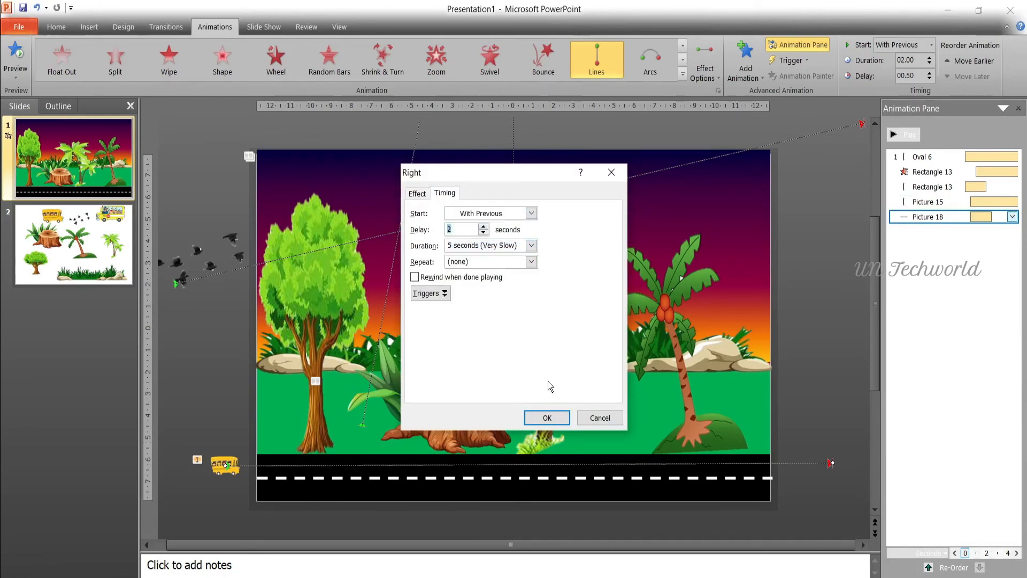
left_click(556, 422)
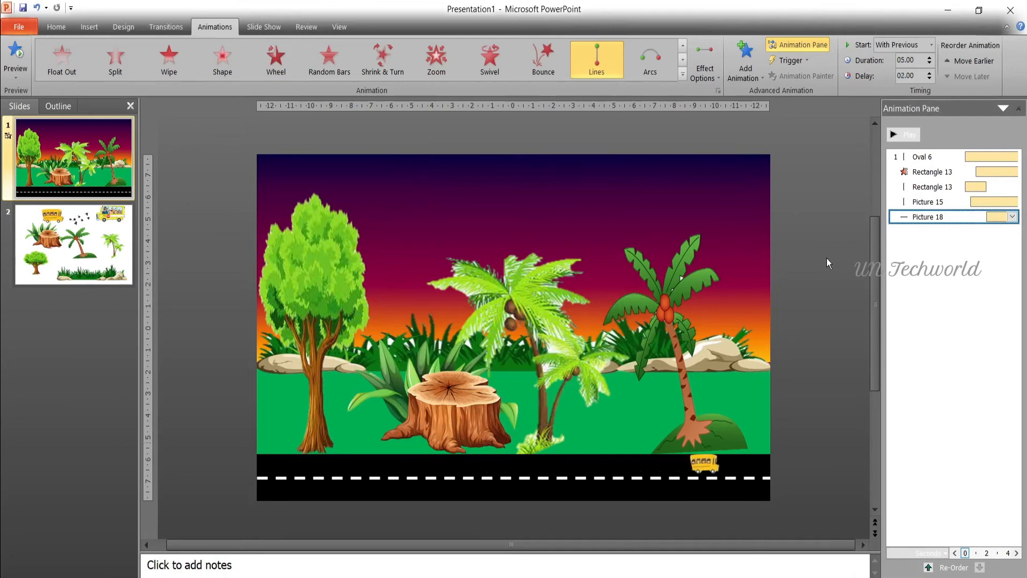
- Make the right-moving bus's motion path animation repeat until the end of the slide
left_click(1012, 216)
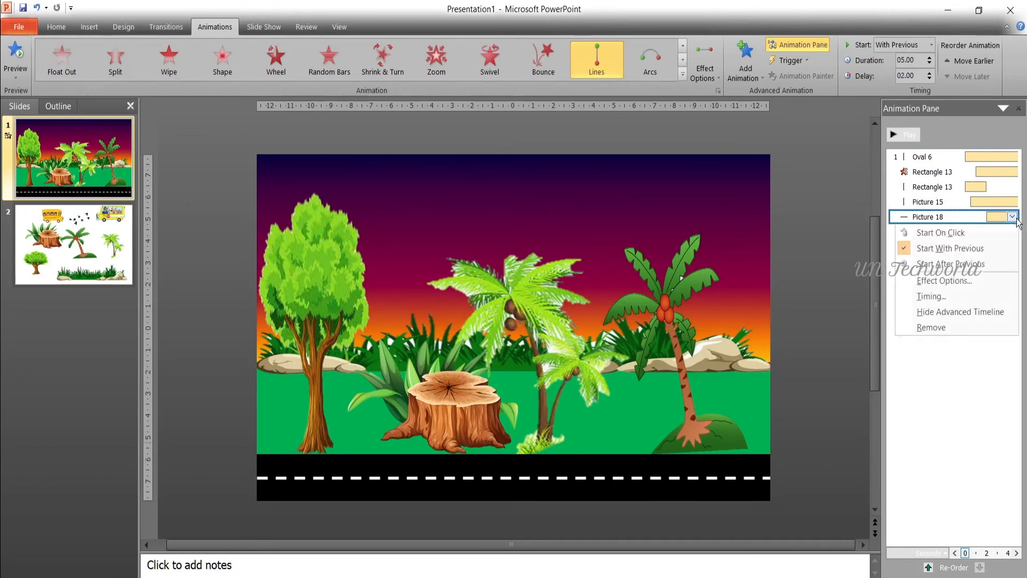
left_click(939, 278)
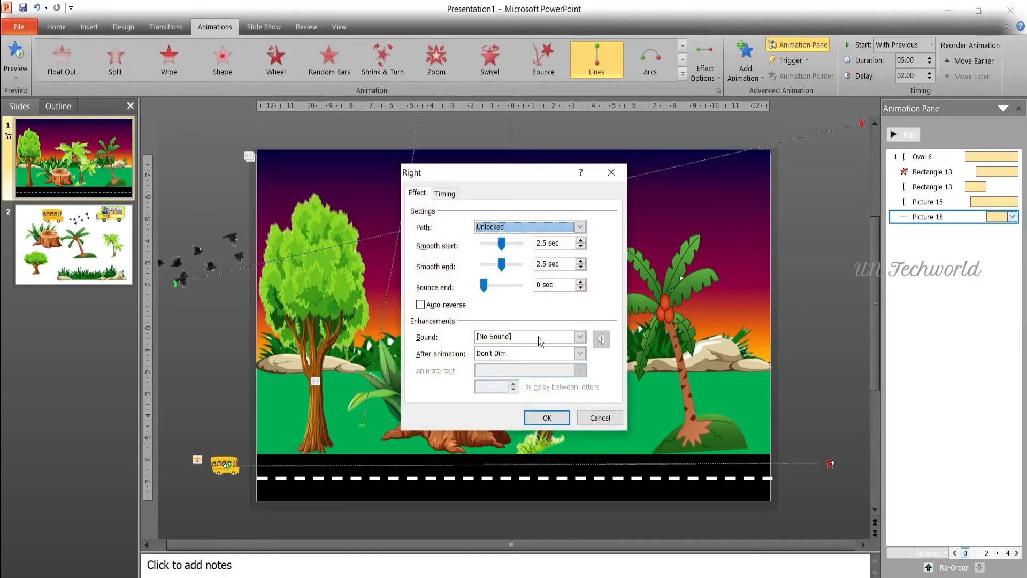
left_click(458, 194)
left_click(532, 261)
key("Escape")
key("End")
left_click(547, 419)
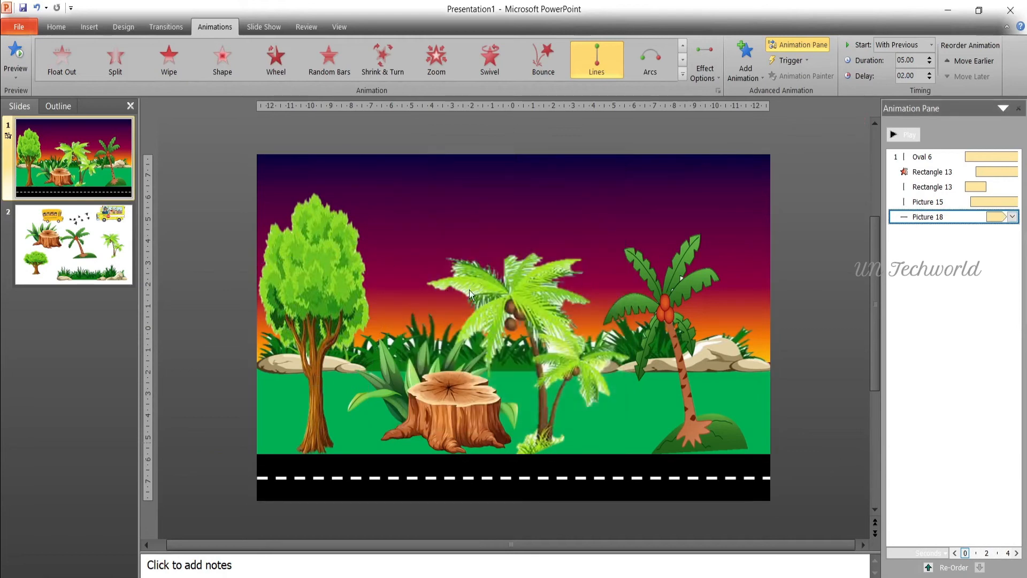
- Copy the left-facing bus with the stop sign from slide 2 into slide 1, shrink it, and place it outside the right edge beside the lower lane
left_click(88, 31)
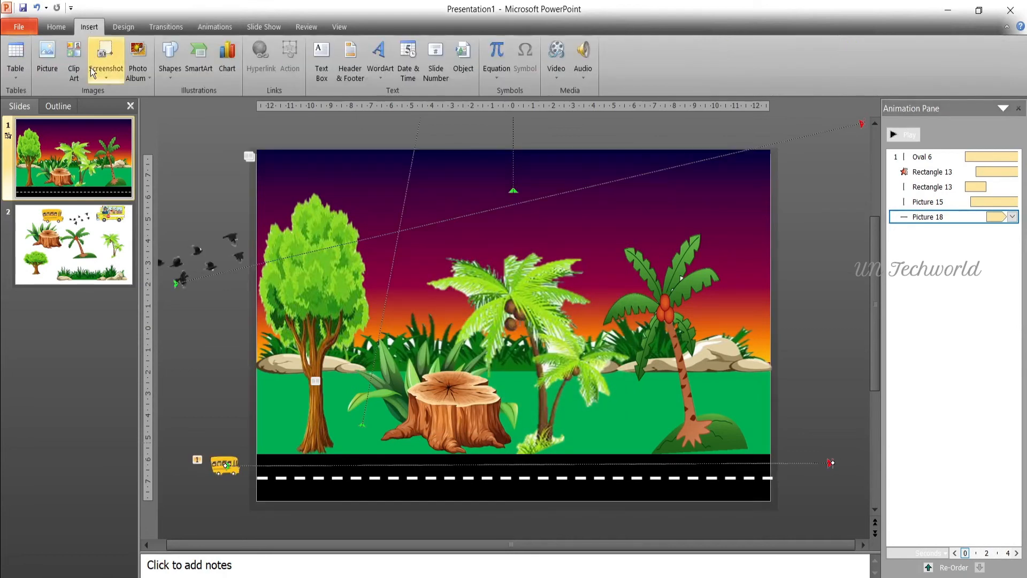
left_click(92, 231)
left_click(653, 197)
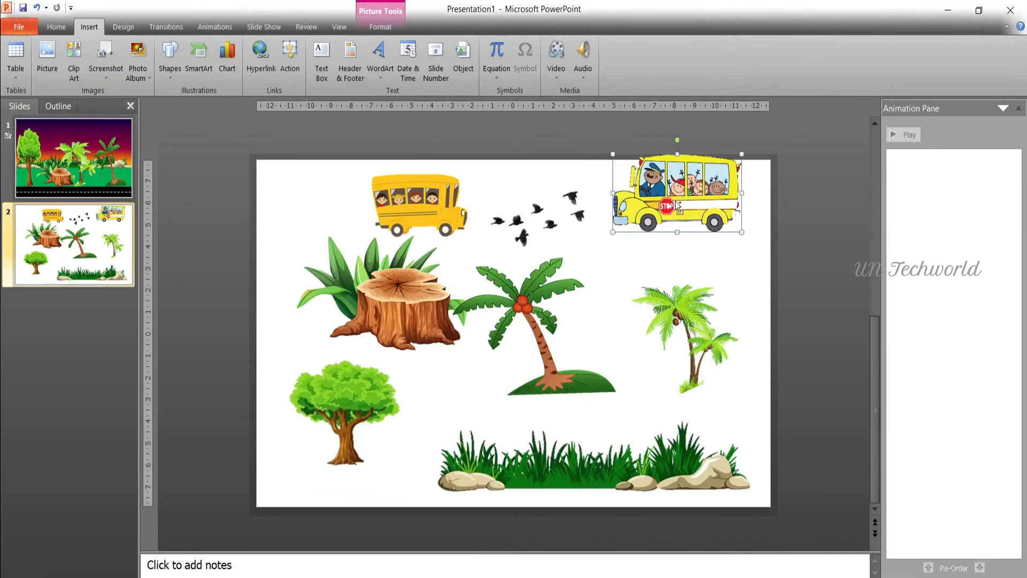
left_click(74, 157)
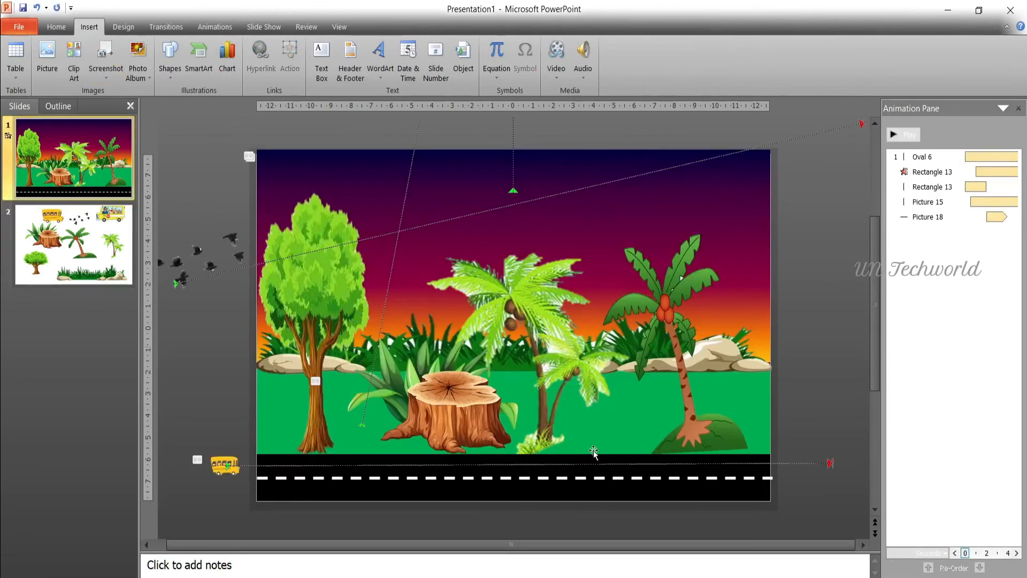
key("ctrl+v")
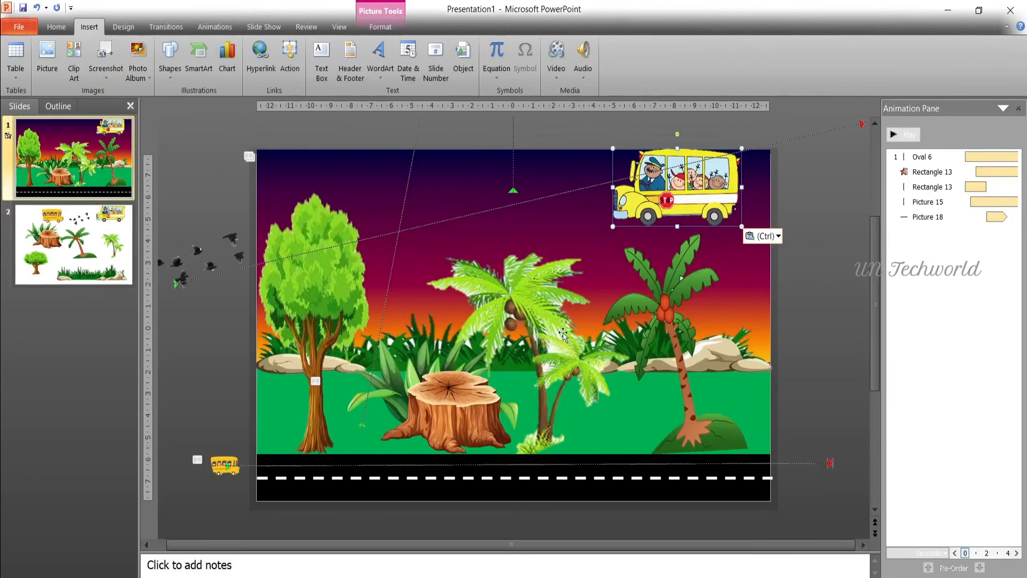
left_click_drag(711, 192, 810, 493)
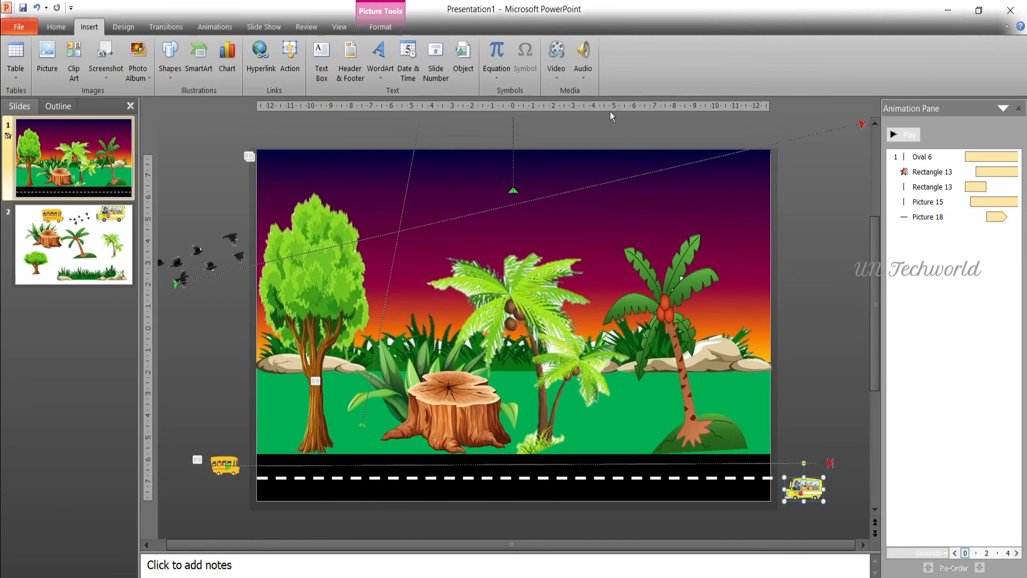
- Add a Left motion path to the left-facing bus, starting at the bus and running along the lower lane beyond the slide's left edge
left_click(214, 27)
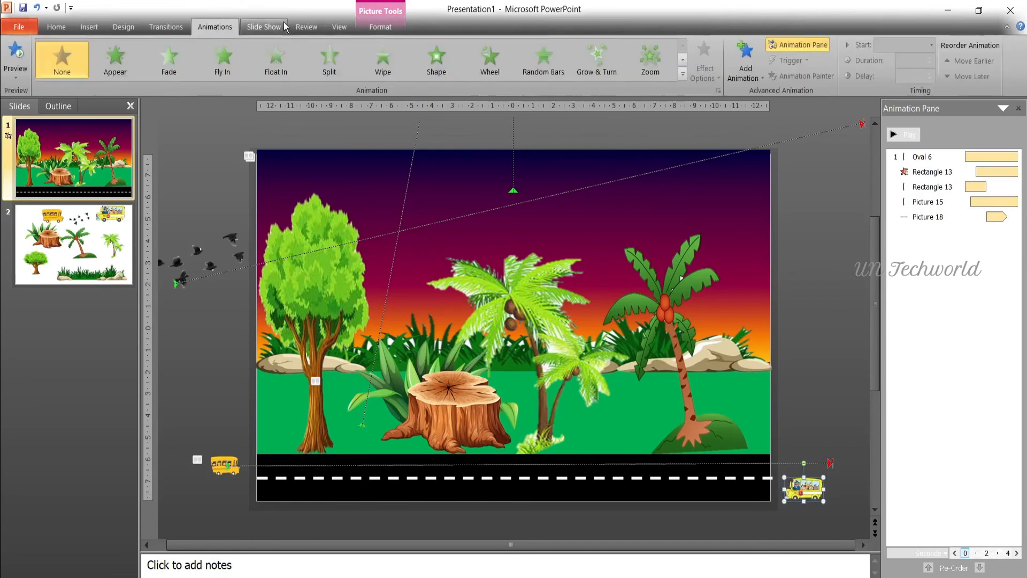
left_click(748, 68)
left_click(781, 517)
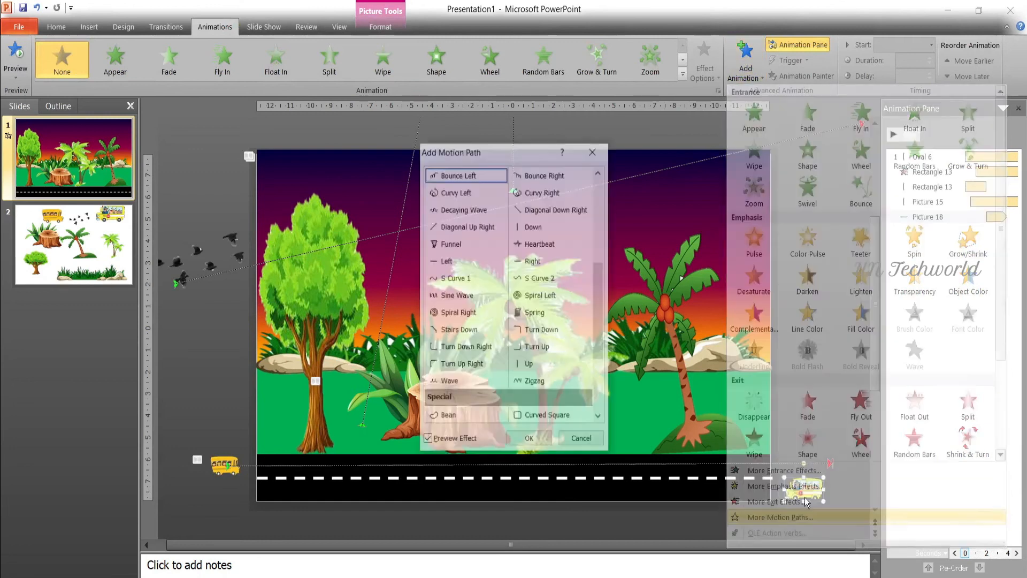
left_click(451, 262)
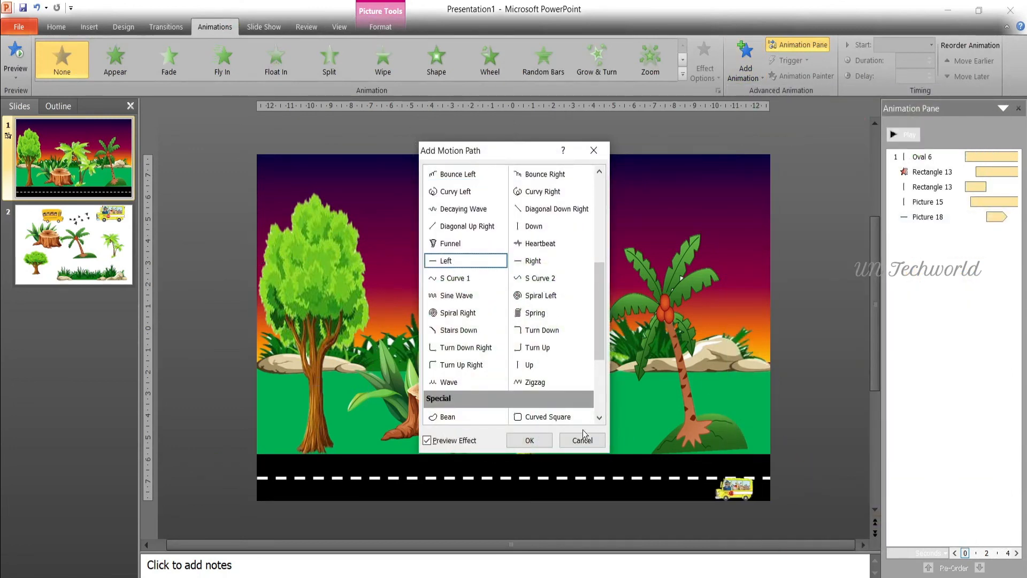
left_click(530, 441)
mouse_move(538, 477)
left_mouse_down()
mouse_move(278, 495)
mouse_move(210, 489)
left_mouse_up()
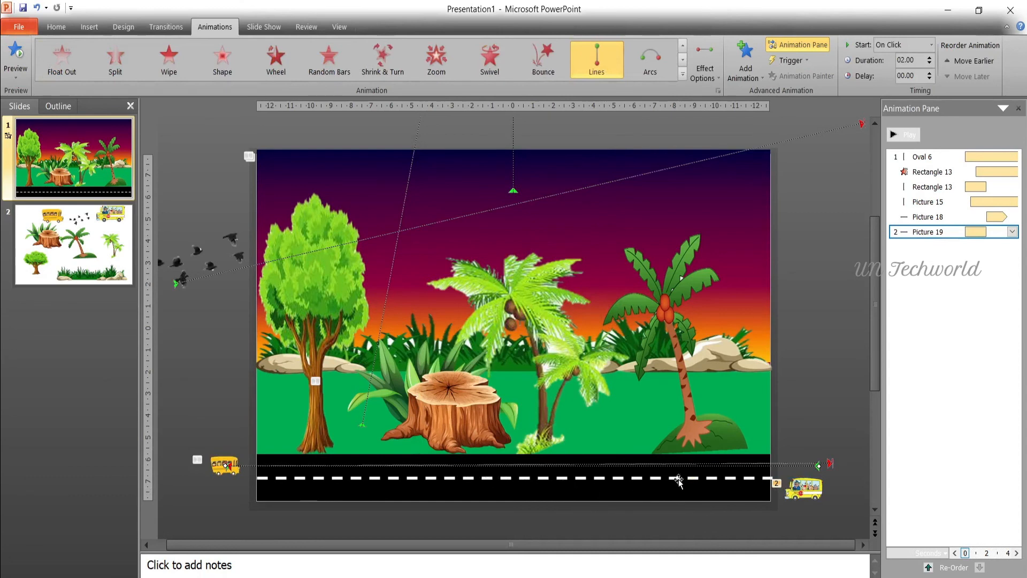
left_click_drag(800, 469, 802, 493)
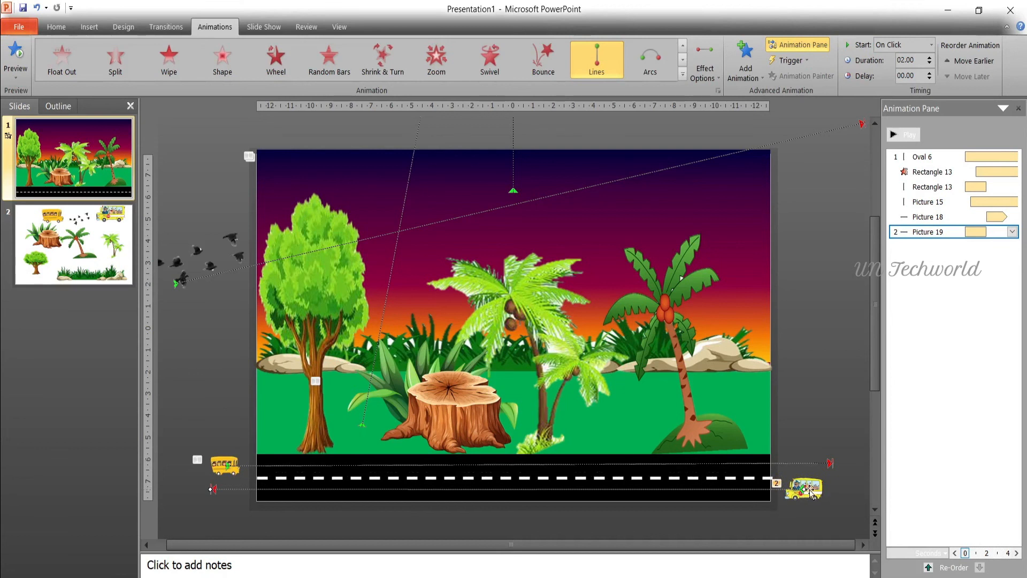
- Set the left-facing bus's motion path to start With Previous and last 5 seconds (Very Slow)
left_click(1013, 232)
left_click(993, 260)
left_click(1013, 231)
left_click(996, 296)
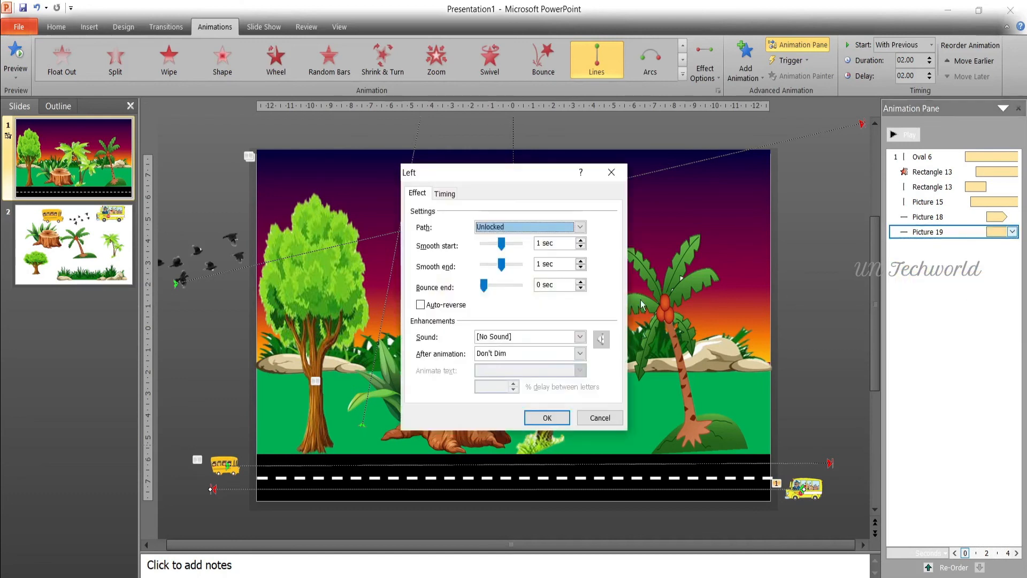
left_click(455, 194)
left_click(531, 245)
left_click(521, 261)
type("5 seconds (Very Slow")
left_click(547, 417)
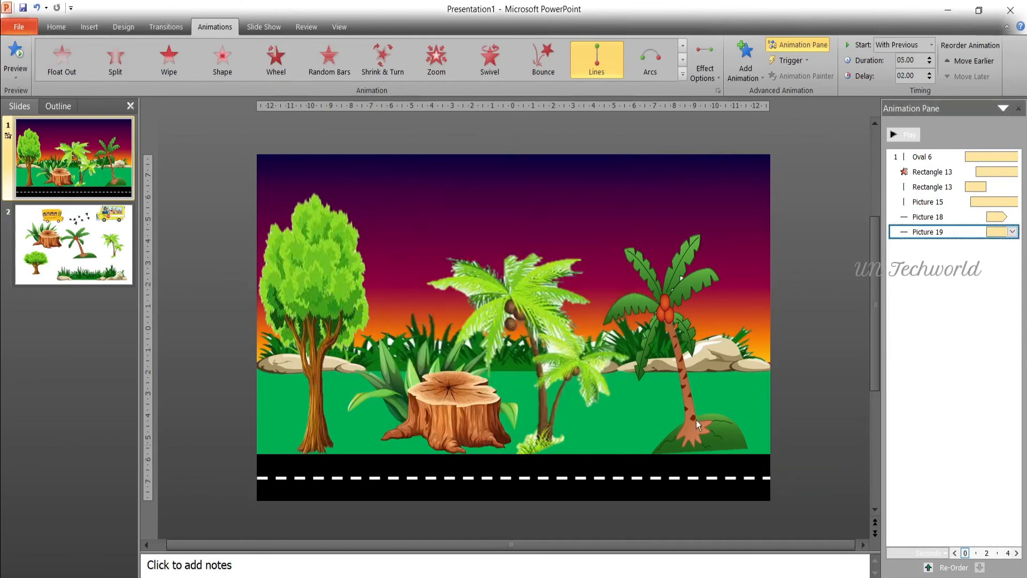
- Preview the slide's animations and run slide 1 as a slide show to check the complete scene
left_click(902, 135)
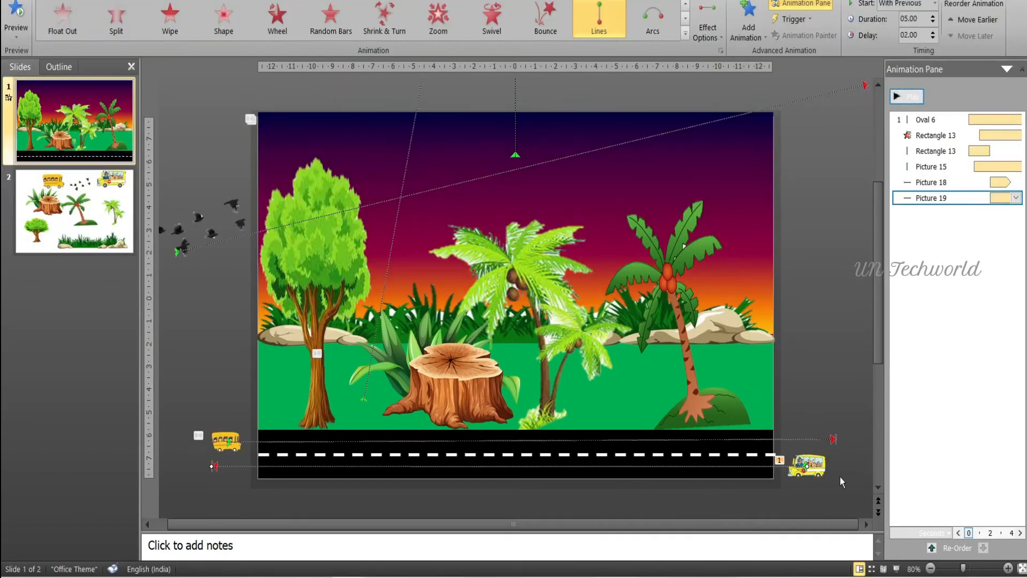
left_click(897, 568)
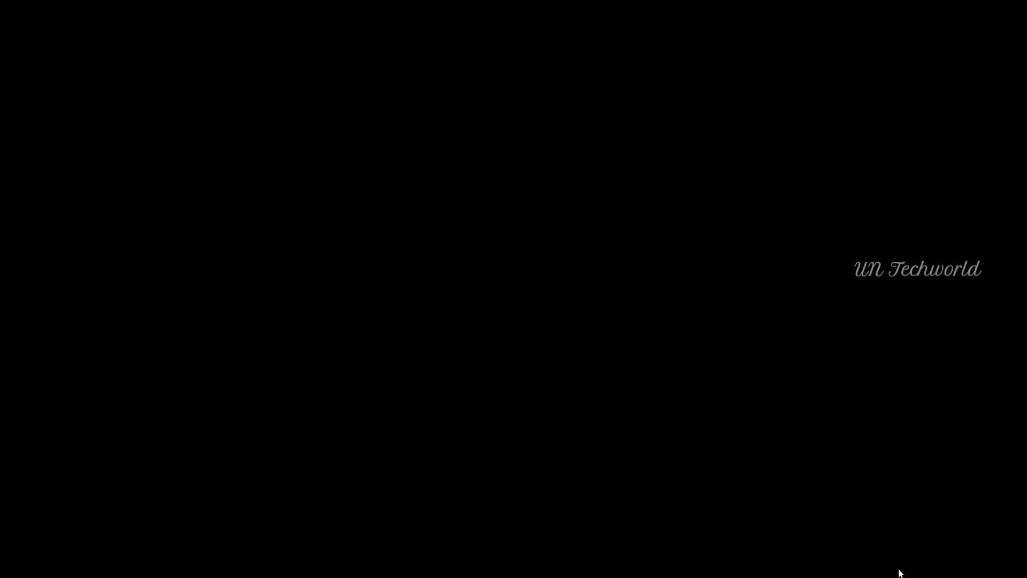